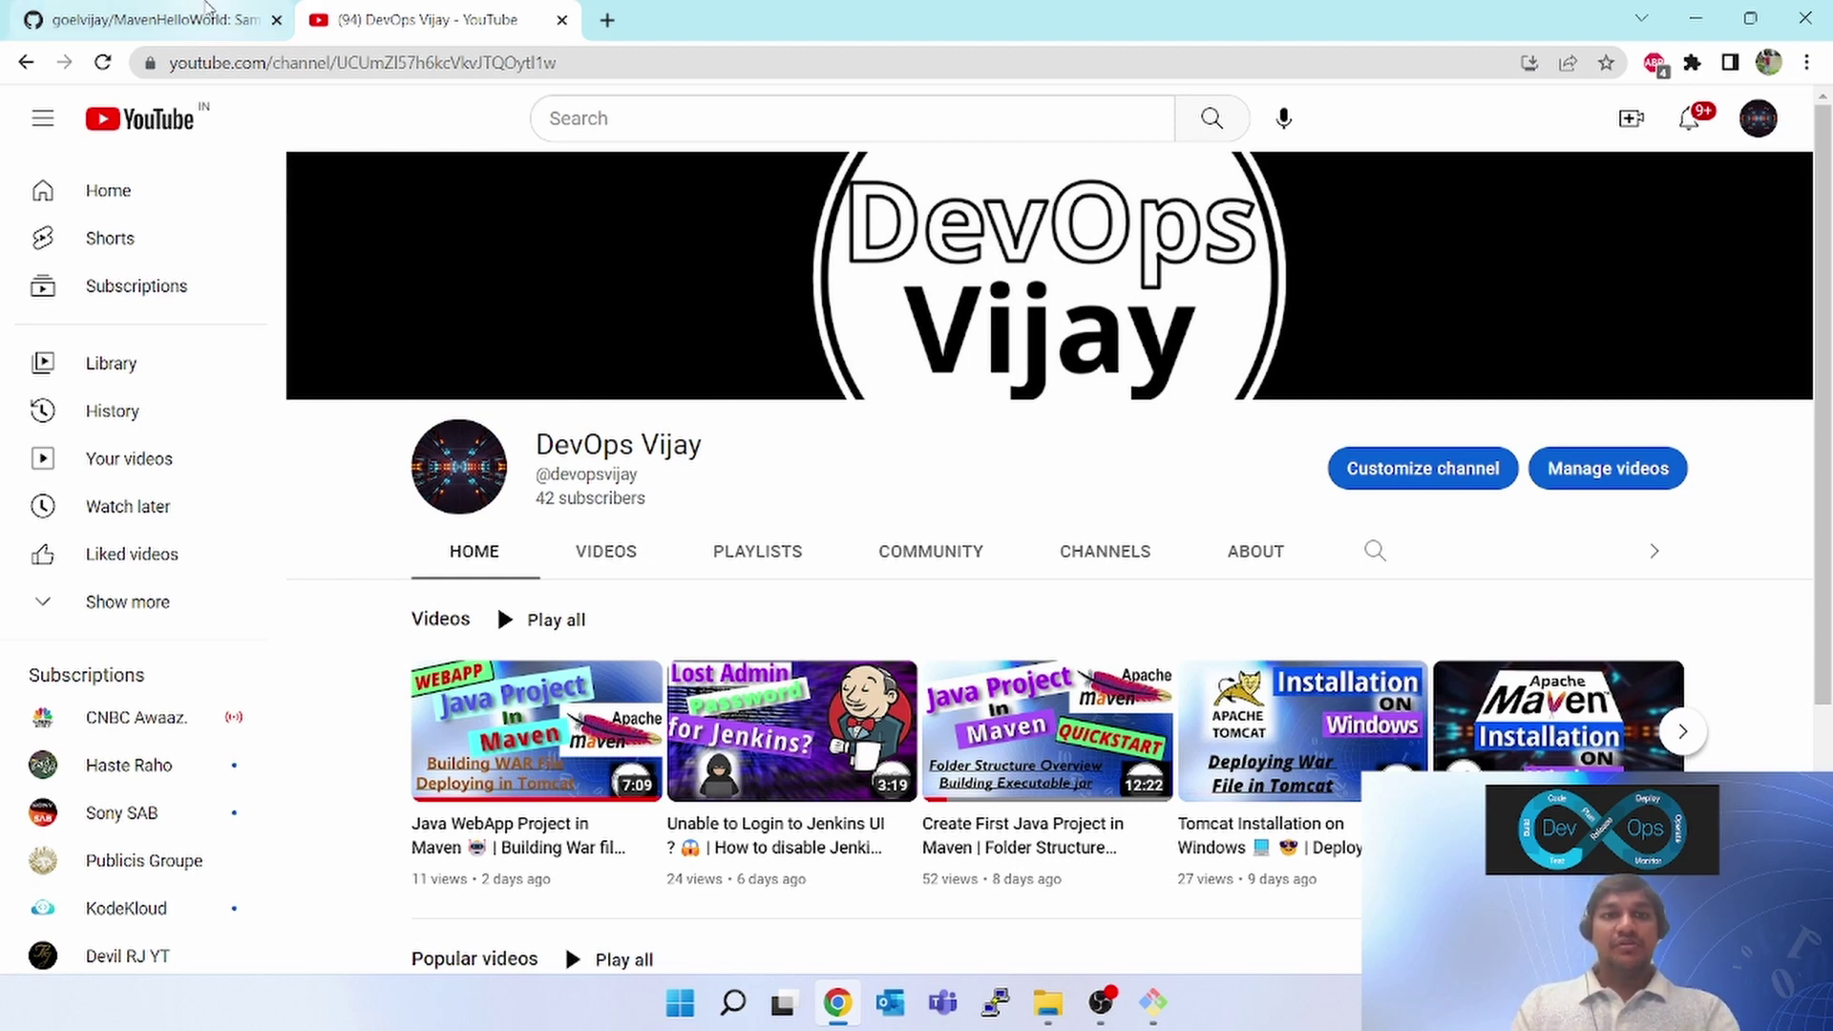
# Step: Switch from YouTube to the GitHub MavenHelloWorld browser tab
pyautogui.click(157, 21)
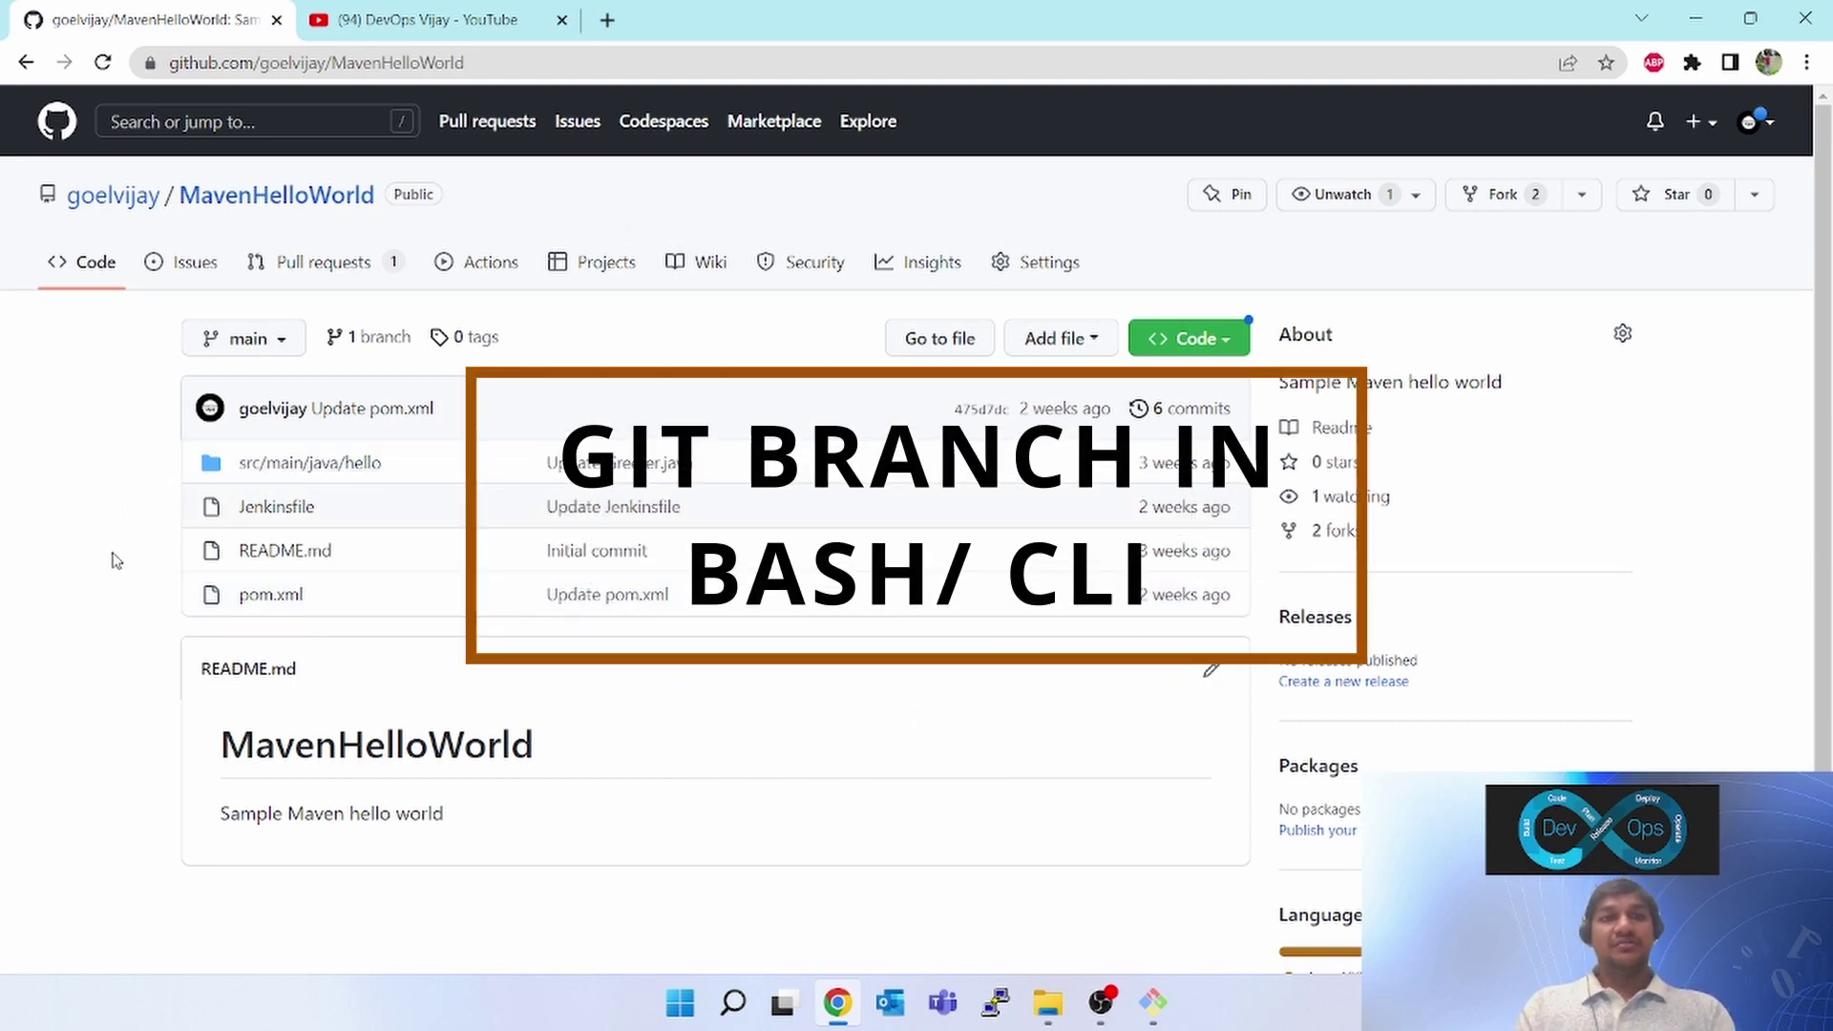
# Step: Check the branch dropdown's Tags, then enter 'release1' as a new branch name
pyautogui.click(268, 341)
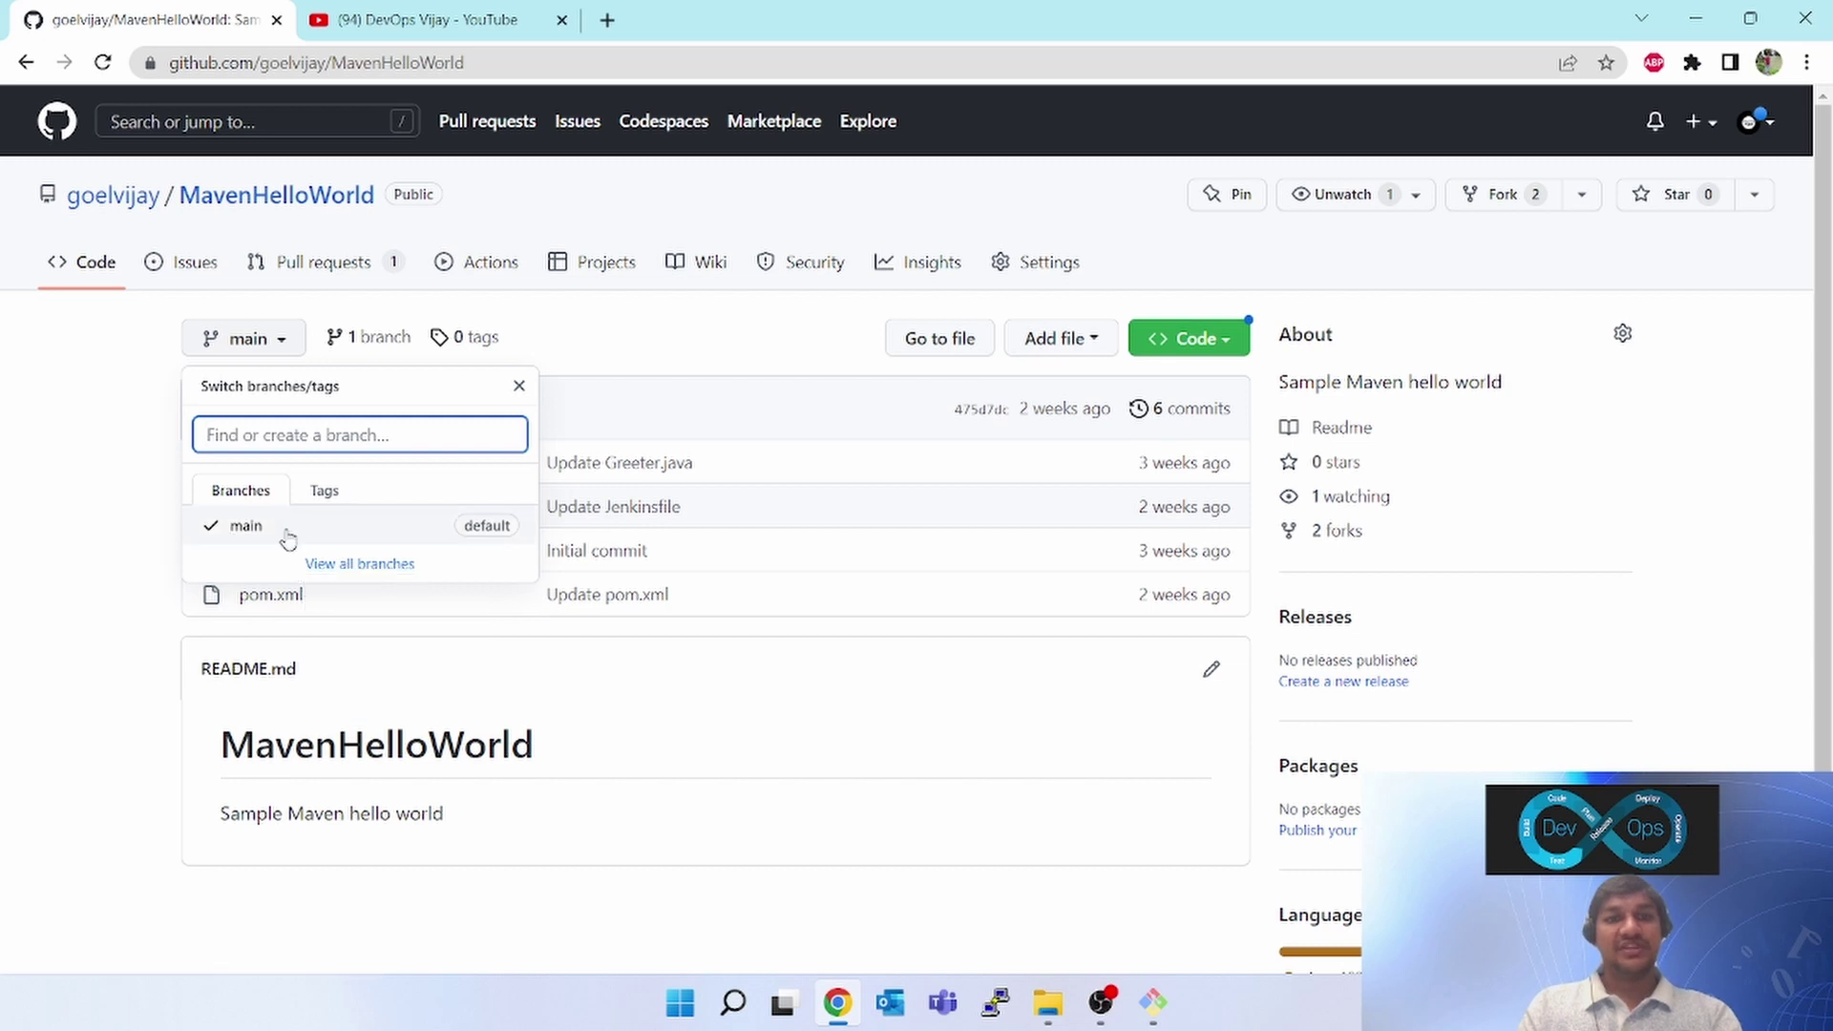
pyautogui.click(322, 494)
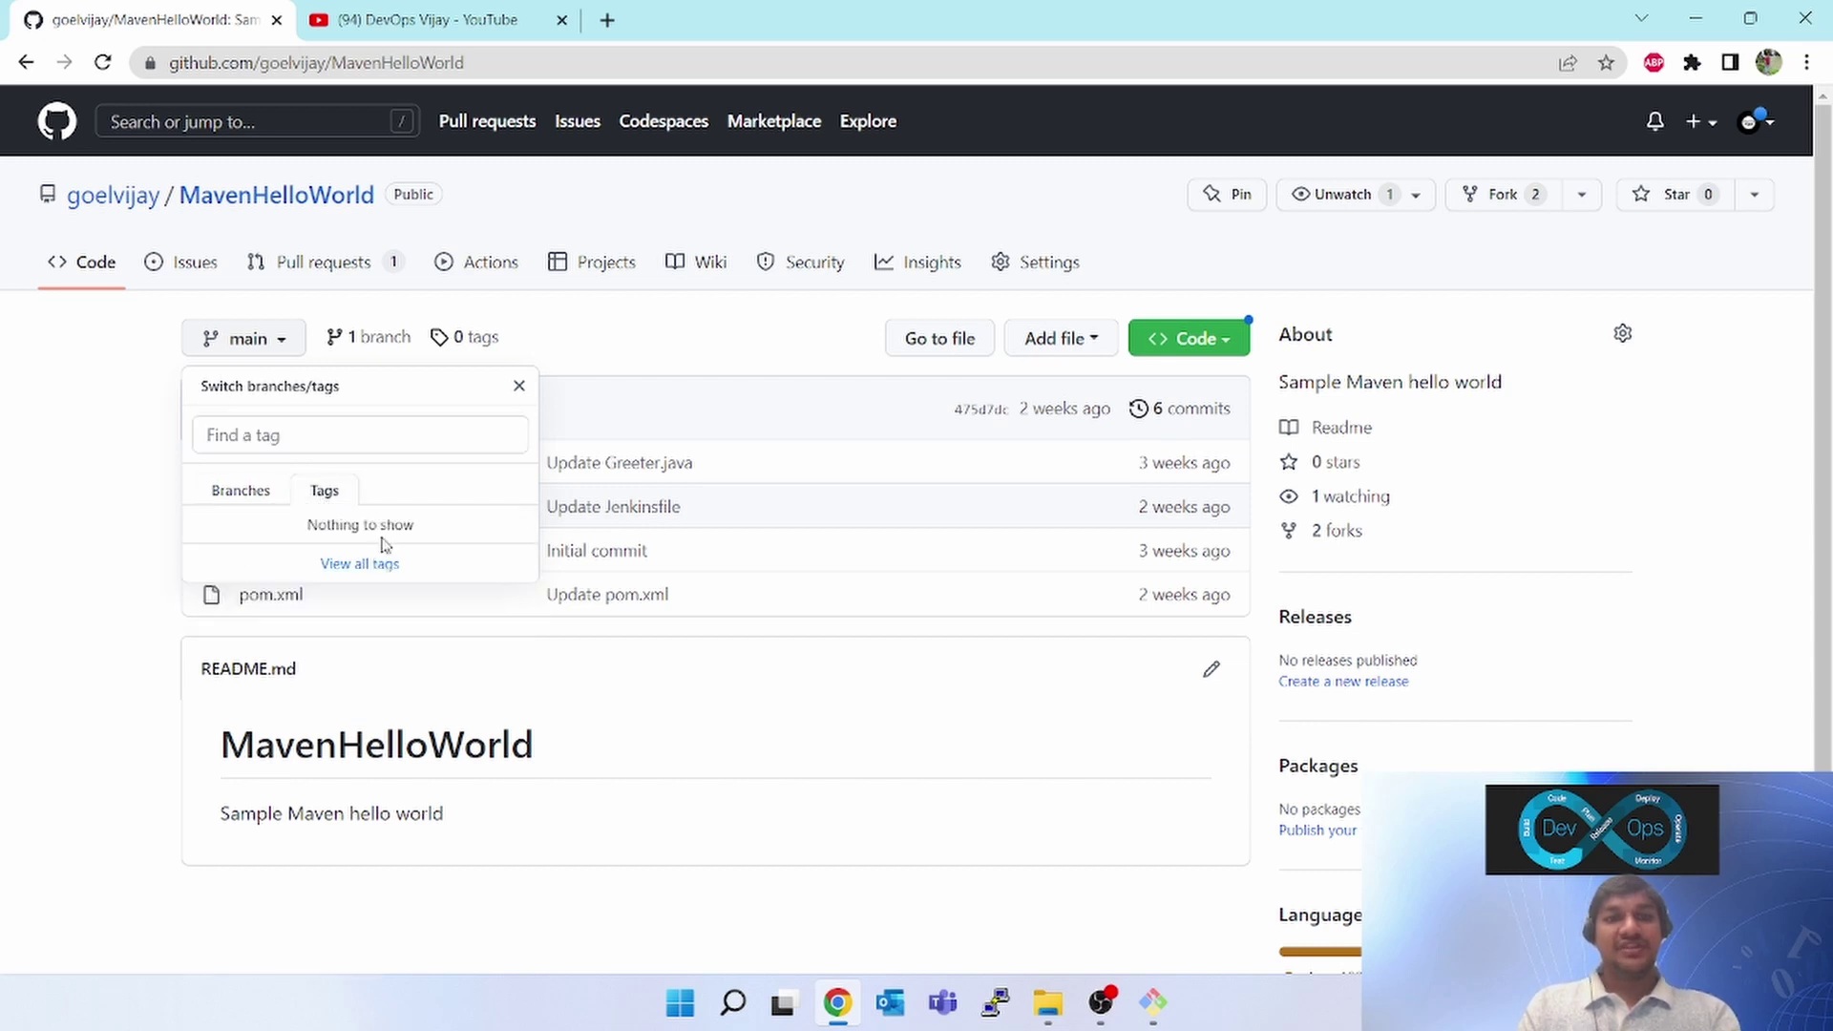
pyautogui.click(243, 491)
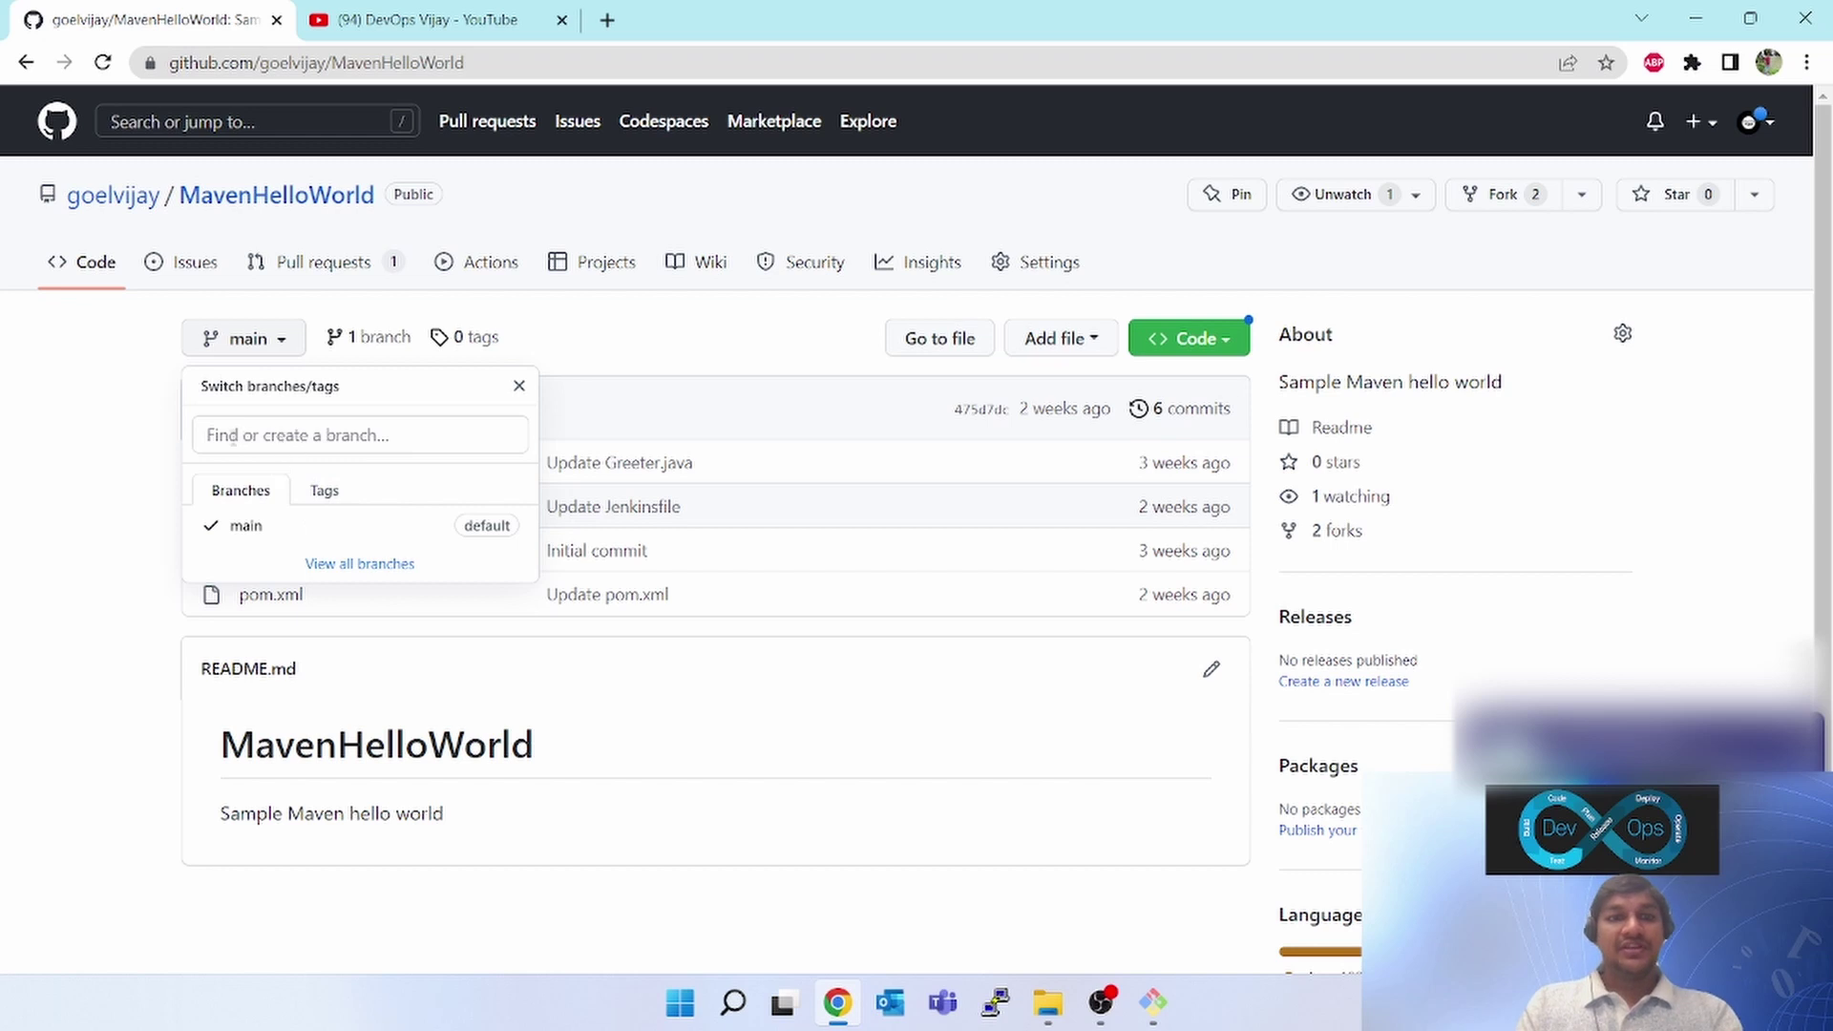
pyautogui.click(267, 435)
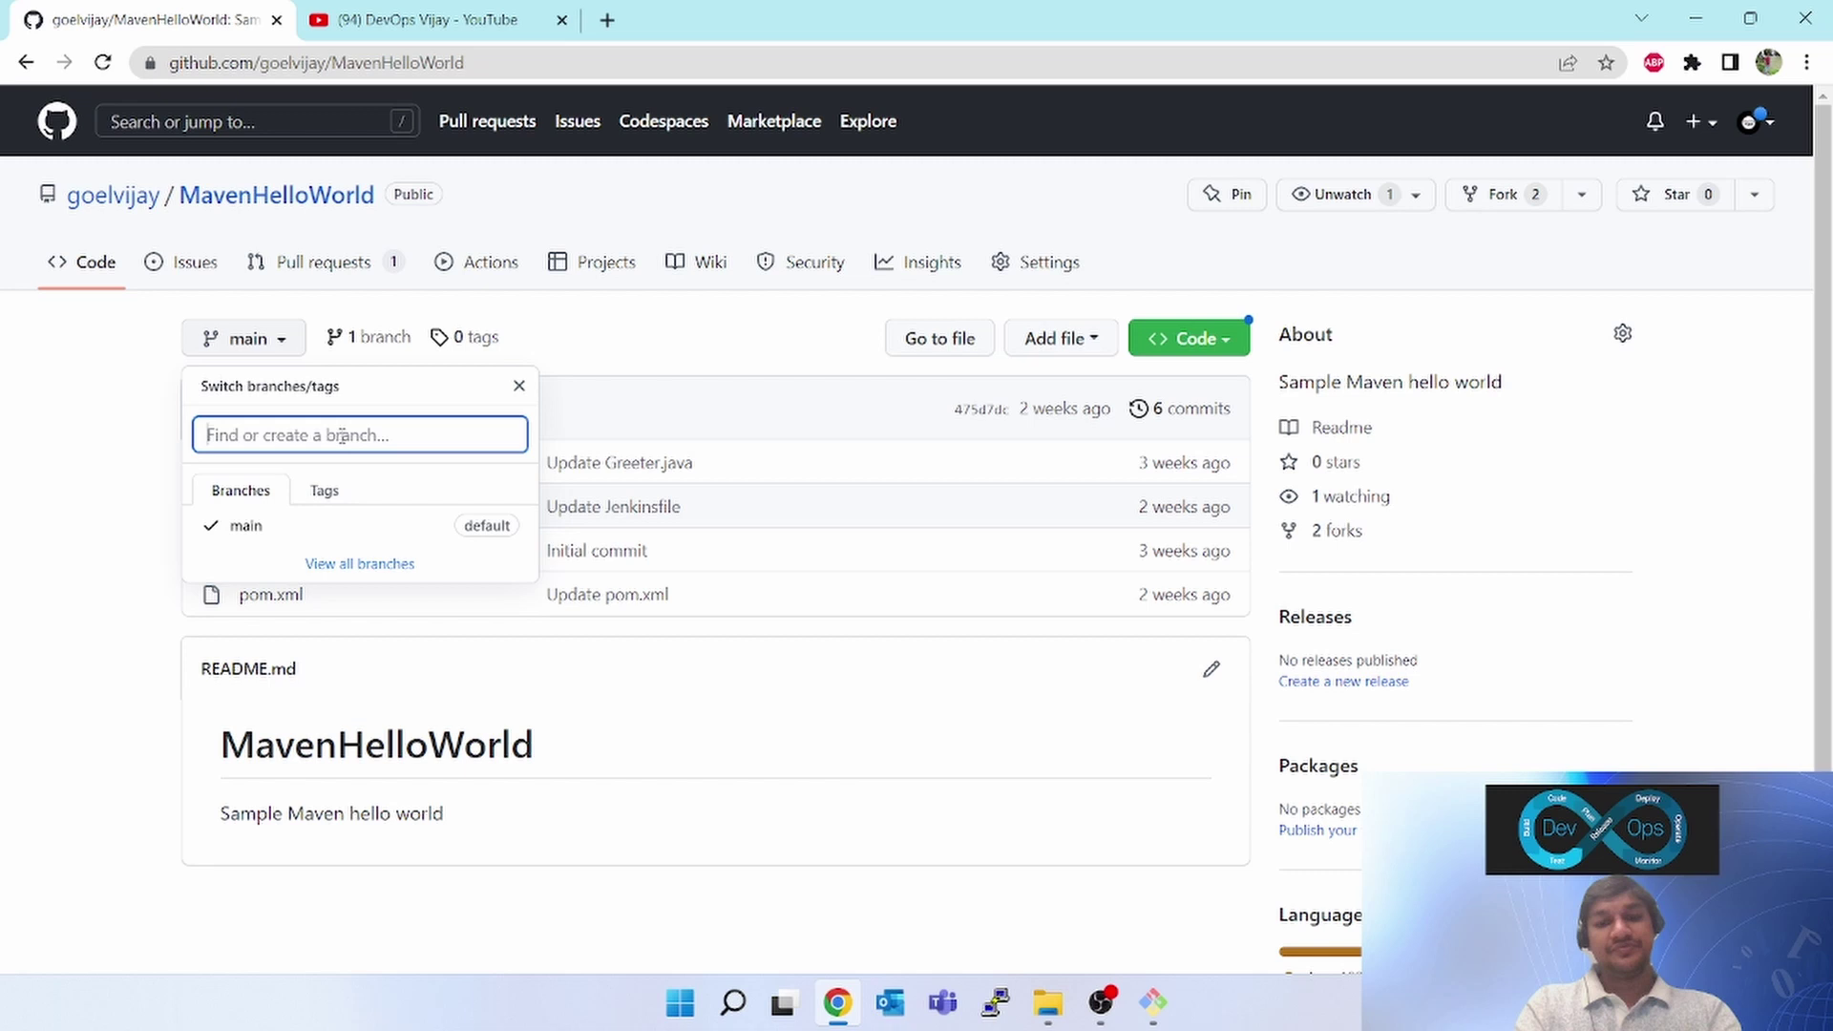
pyautogui.write('release')
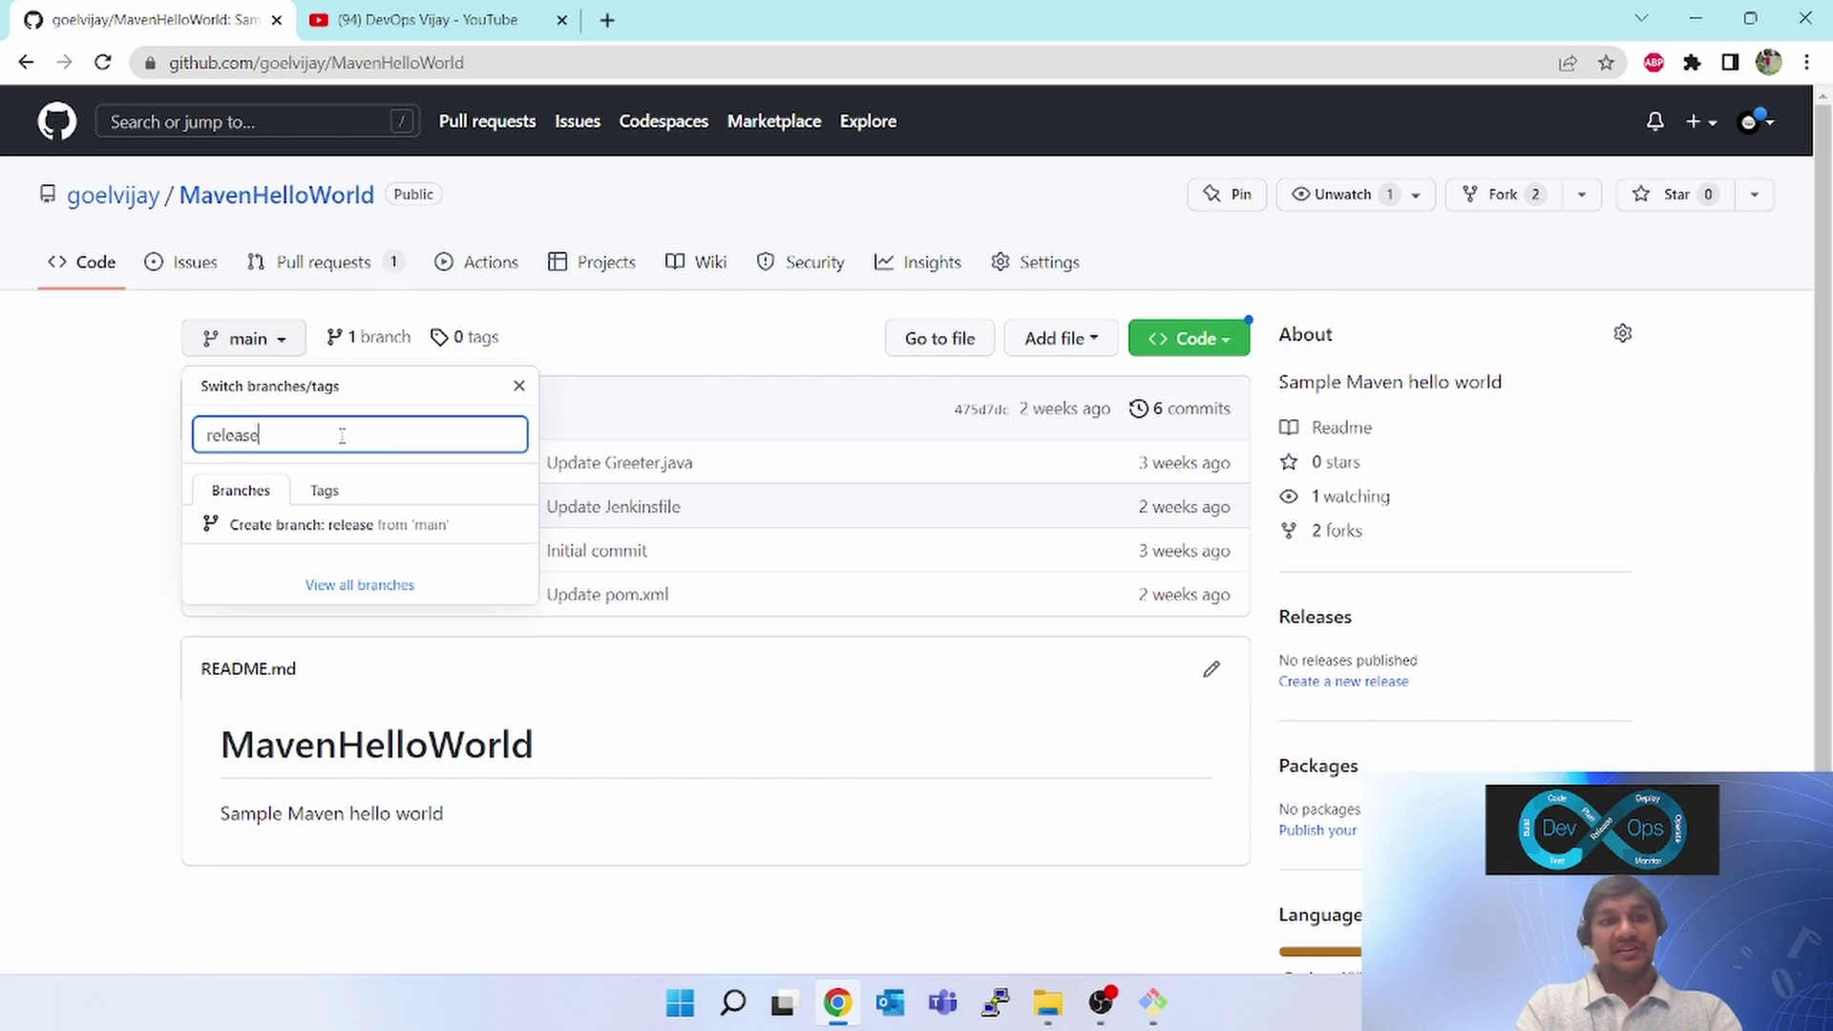
pyautogui.write('1')
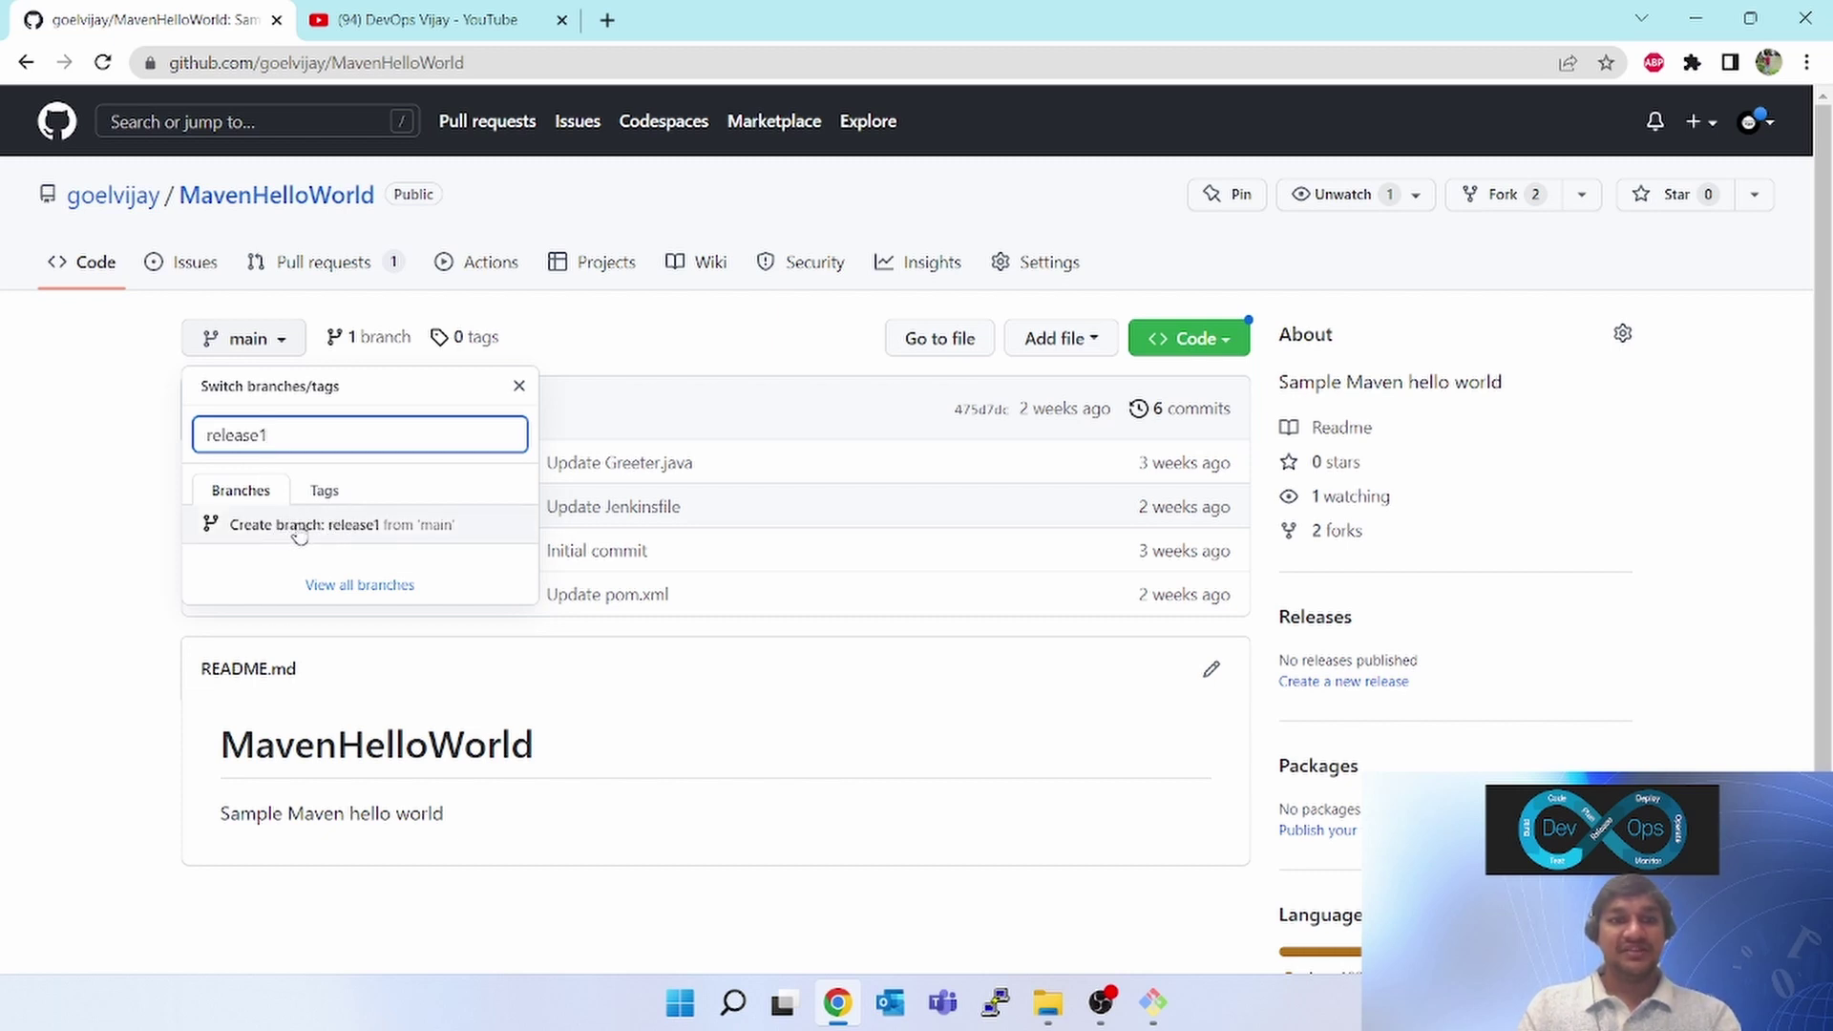
# Step: Create branch release1 from main, switch back to main, and review both branches
pyautogui.click(299, 534)
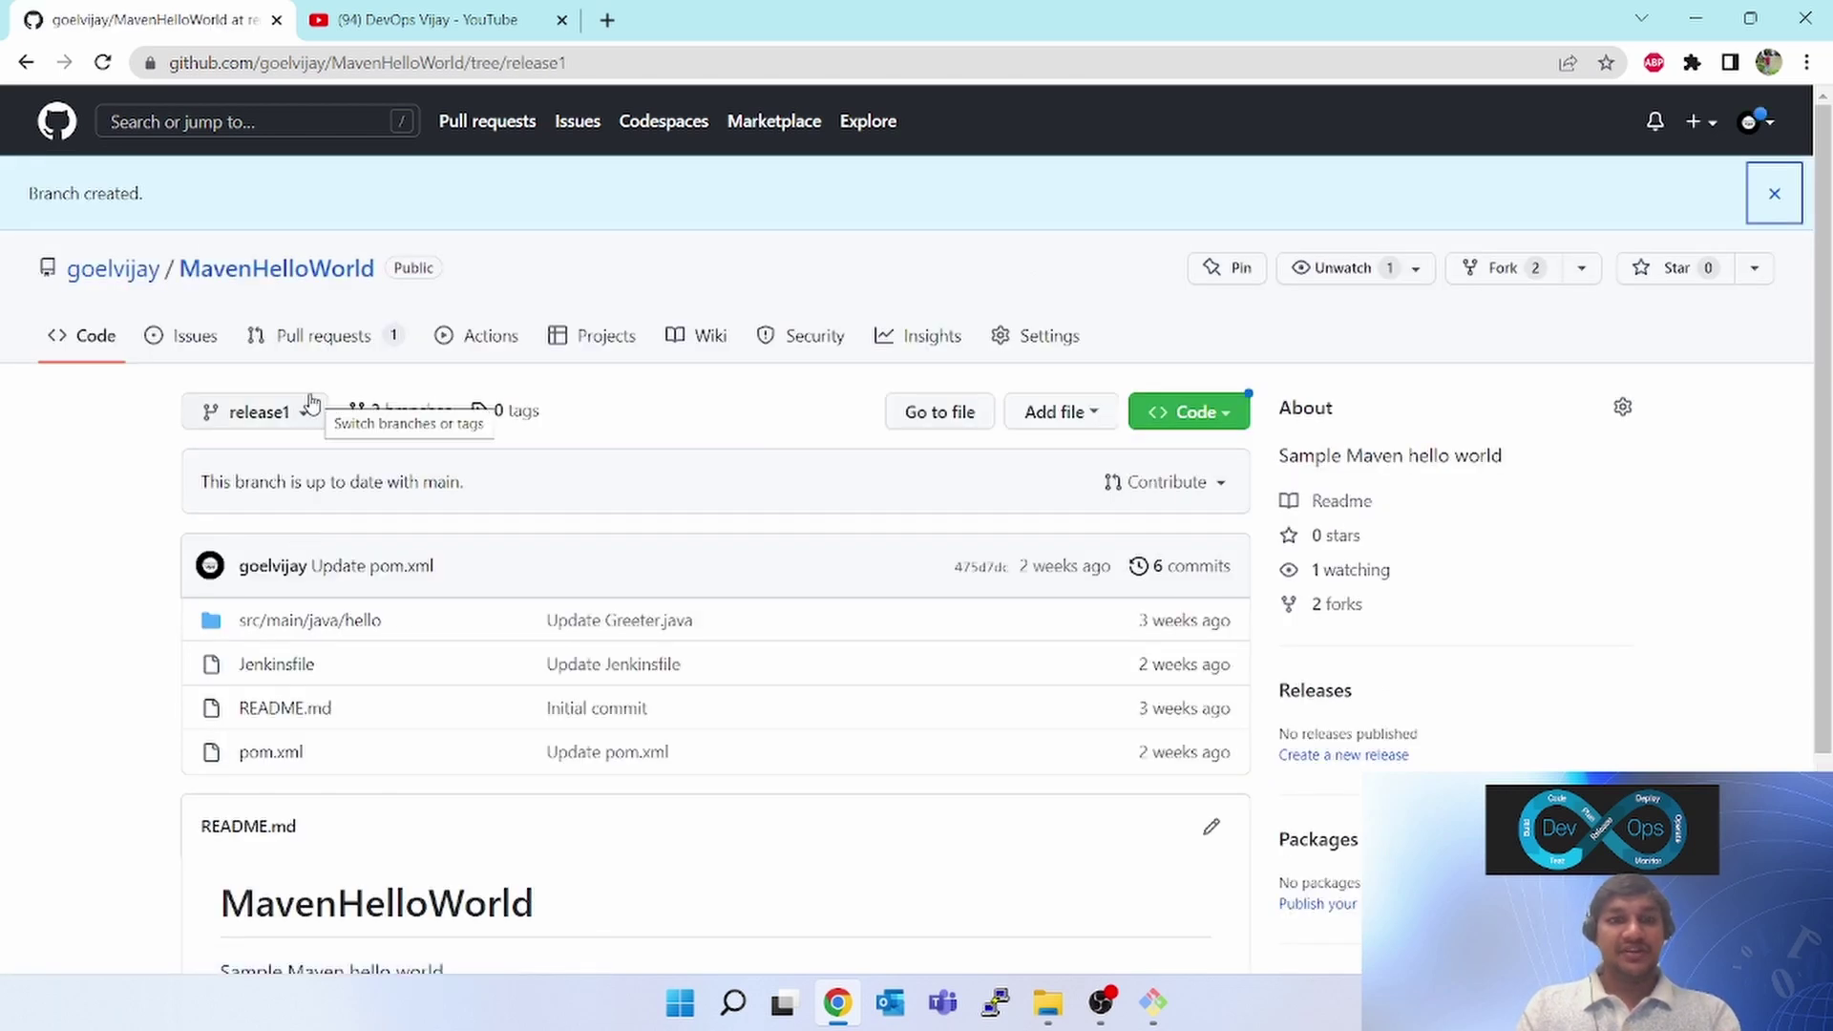
pyautogui.click(306, 412)
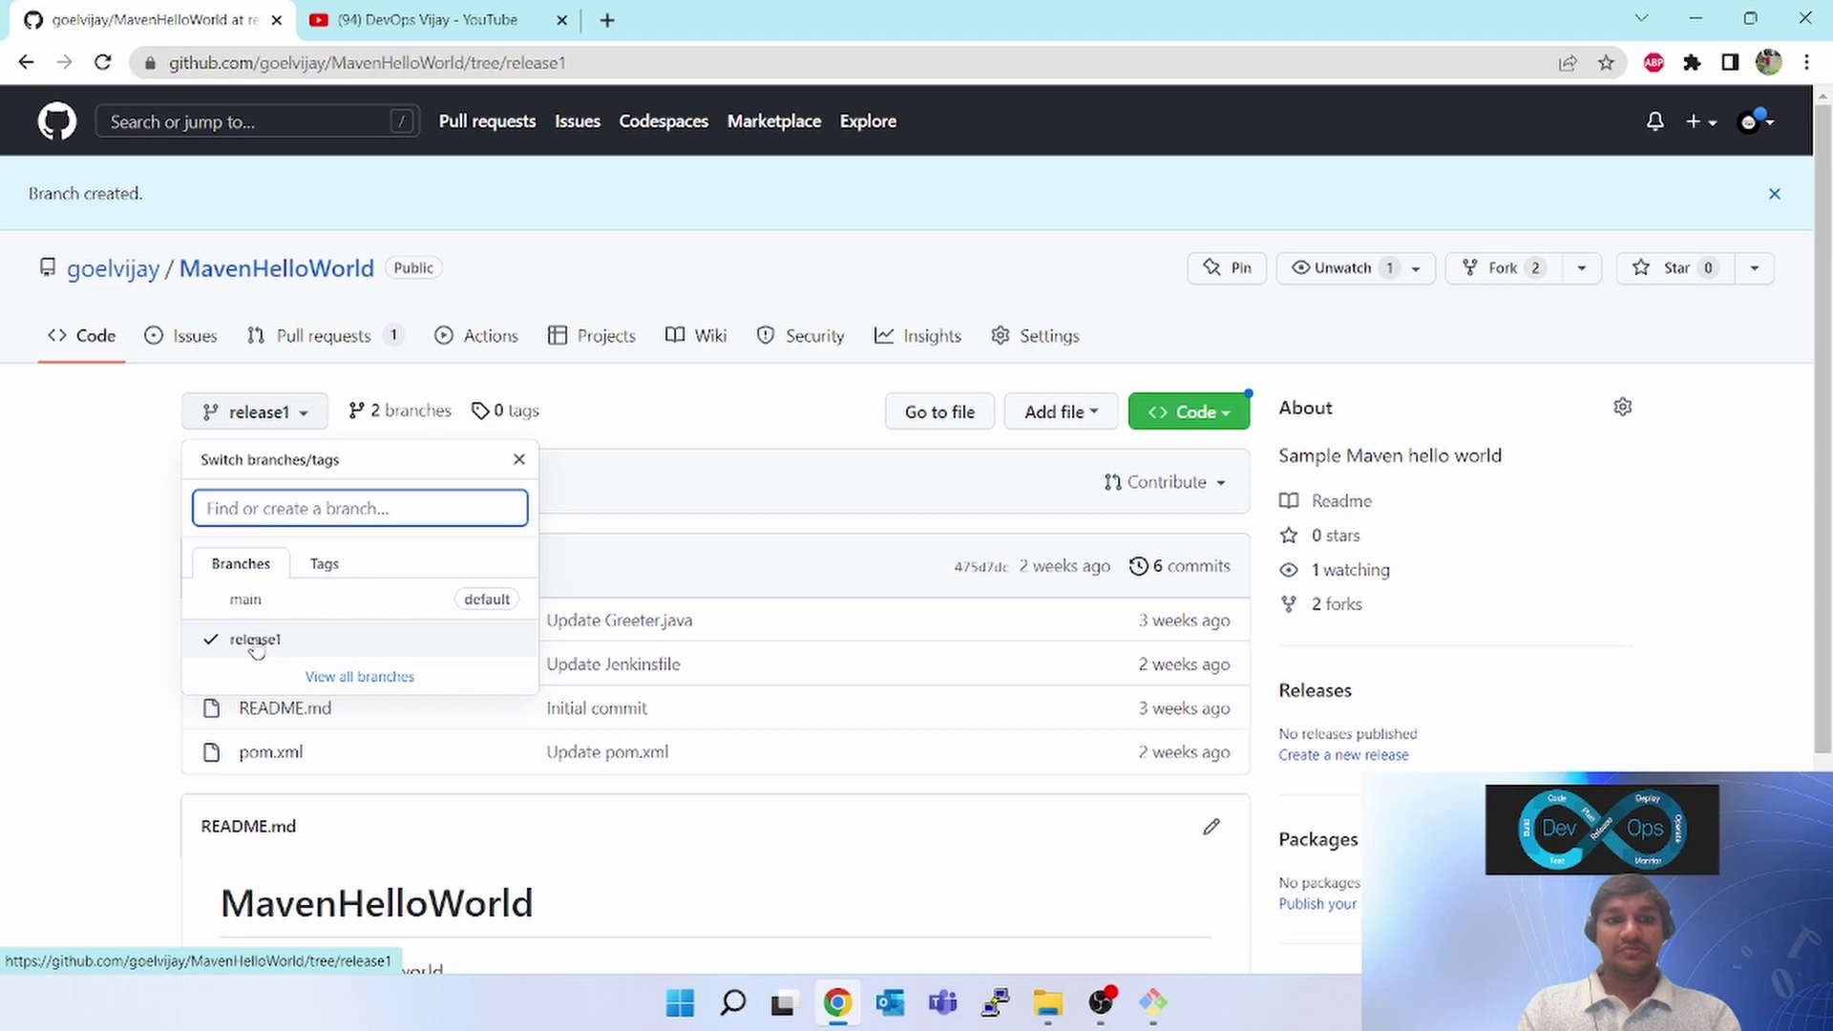
pyautogui.click(248, 598)
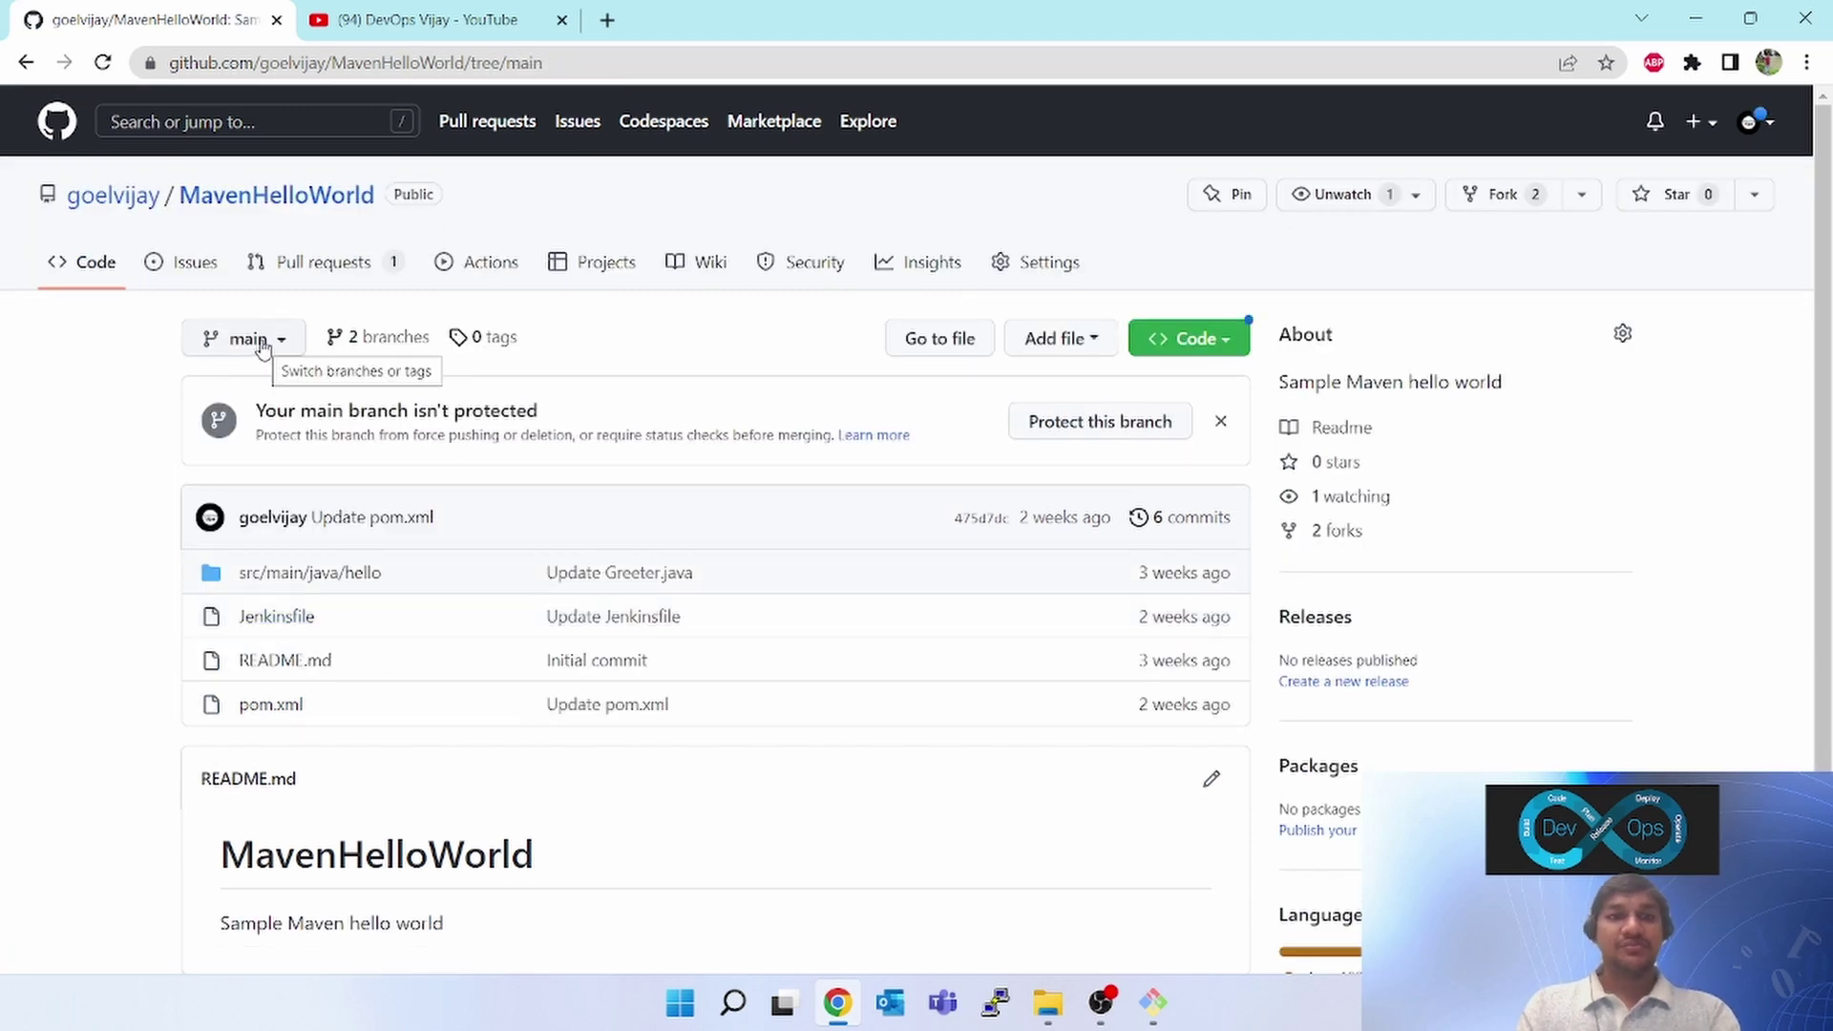
pyautogui.click(265, 355)
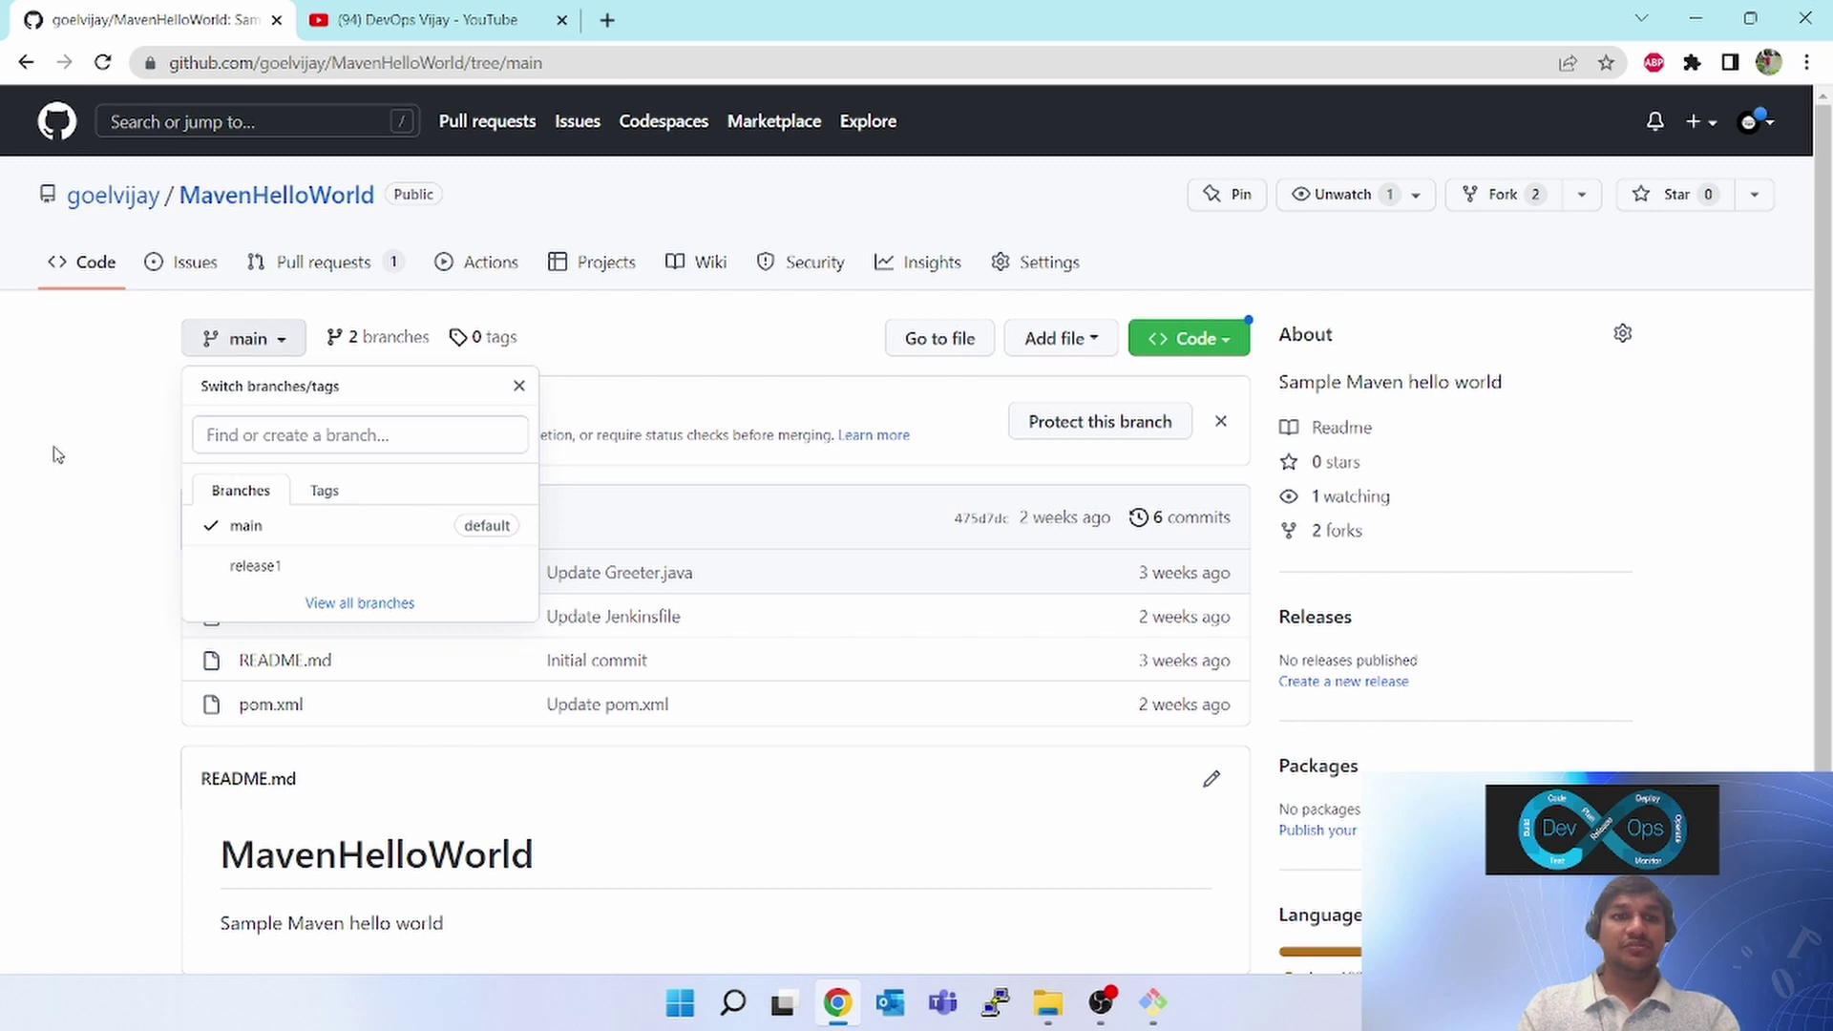
pyautogui.click(58, 450)
pyautogui.click(256, 338)
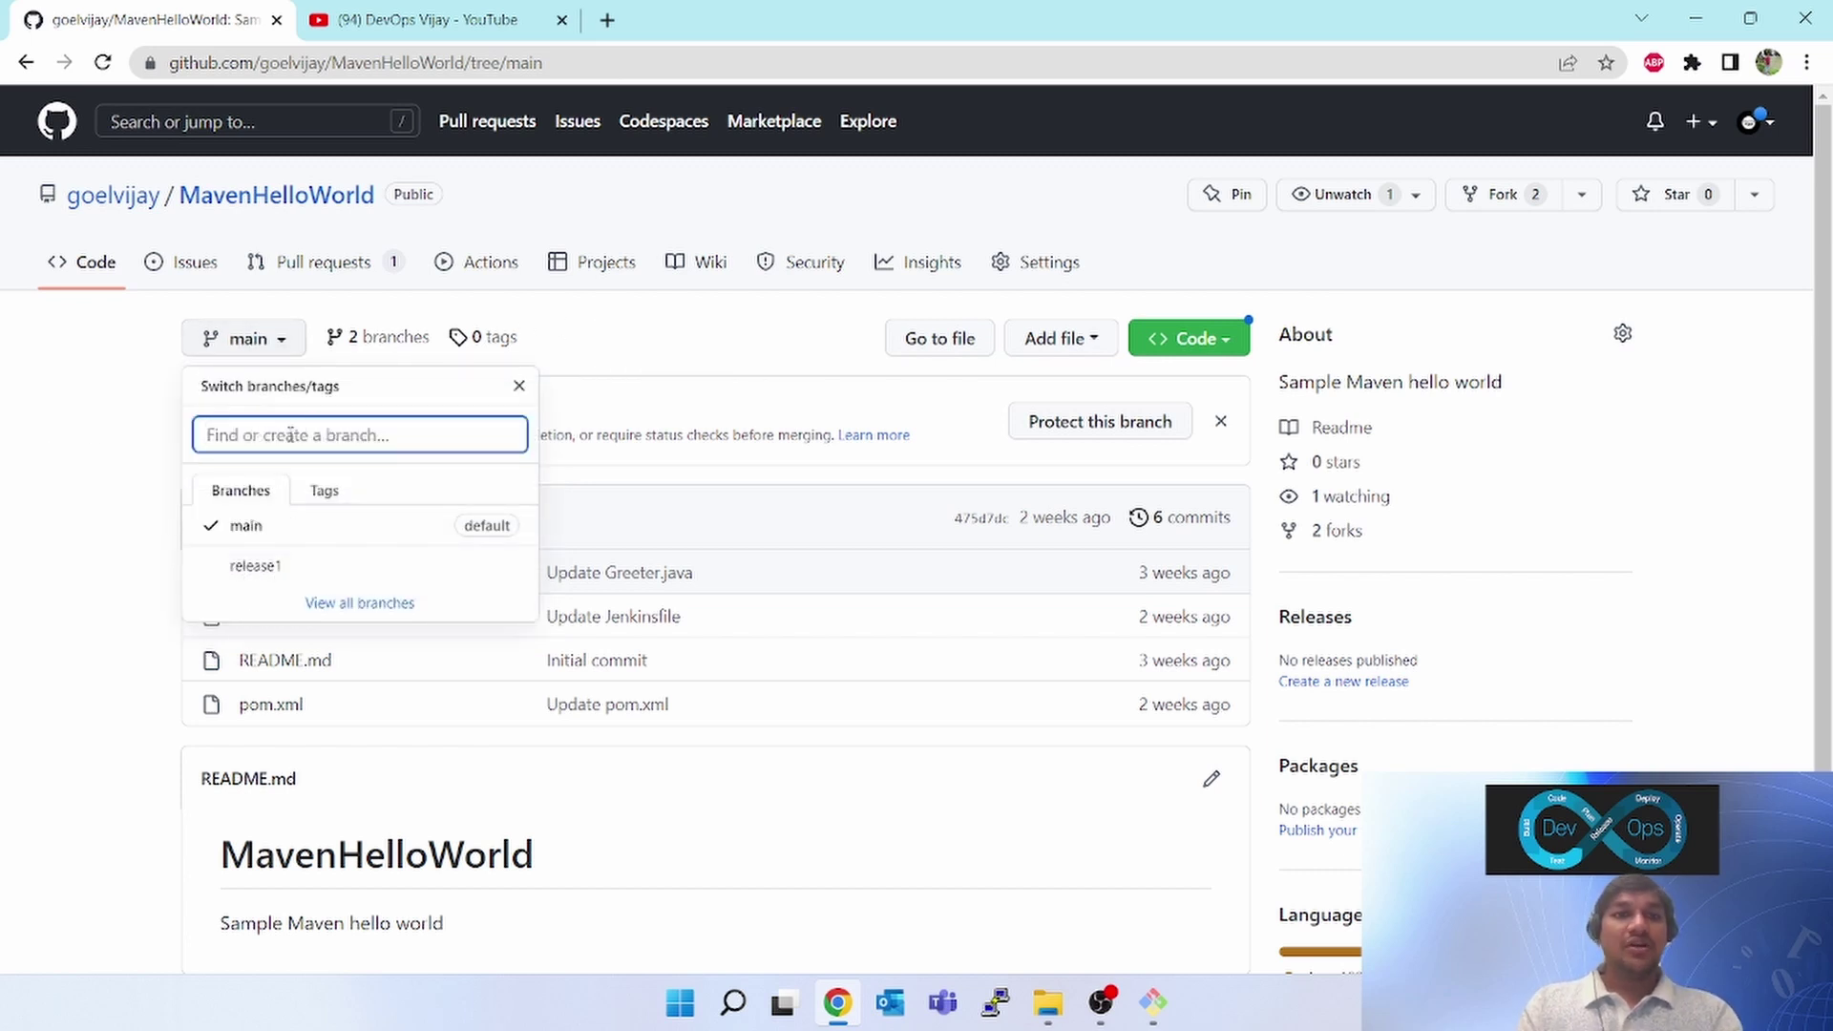
pyautogui.click(870, 351)
# Step: Copy the repository's SSH clone address from the Code menu
pyautogui.click(1217, 344)
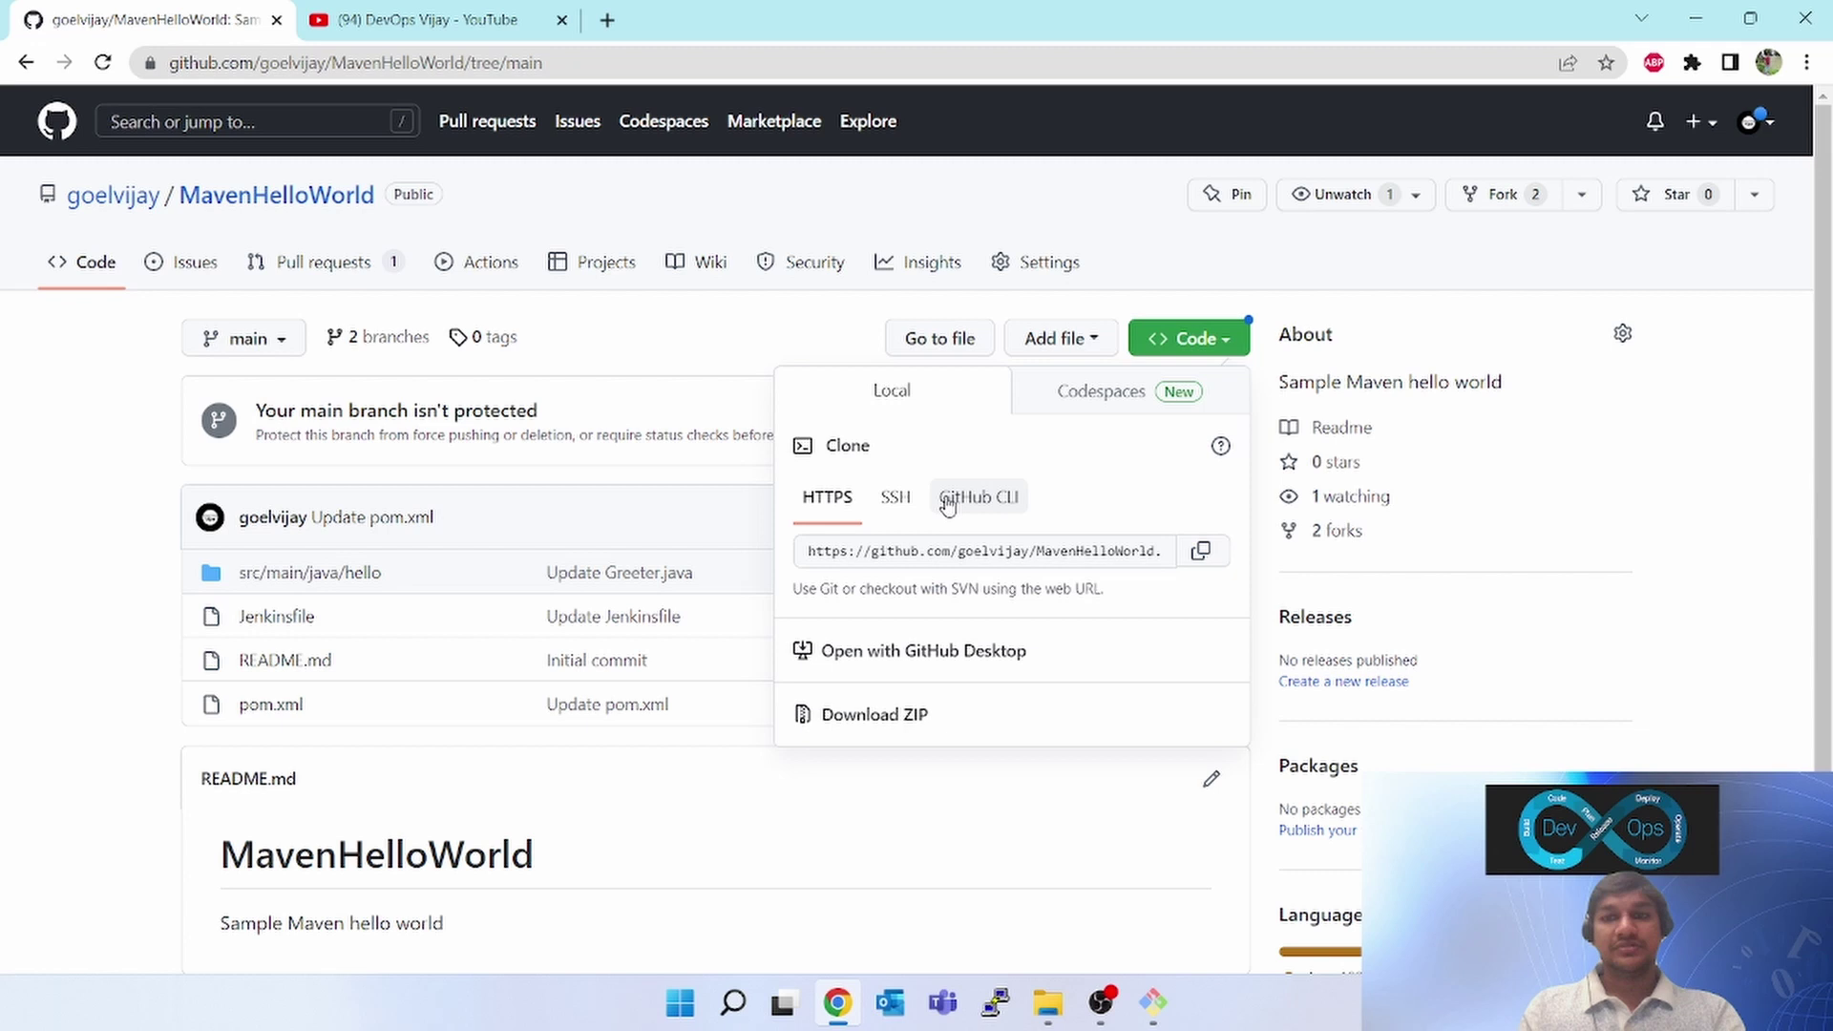
pyautogui.click(895, 498)
pyautogui.click(1201, 551)
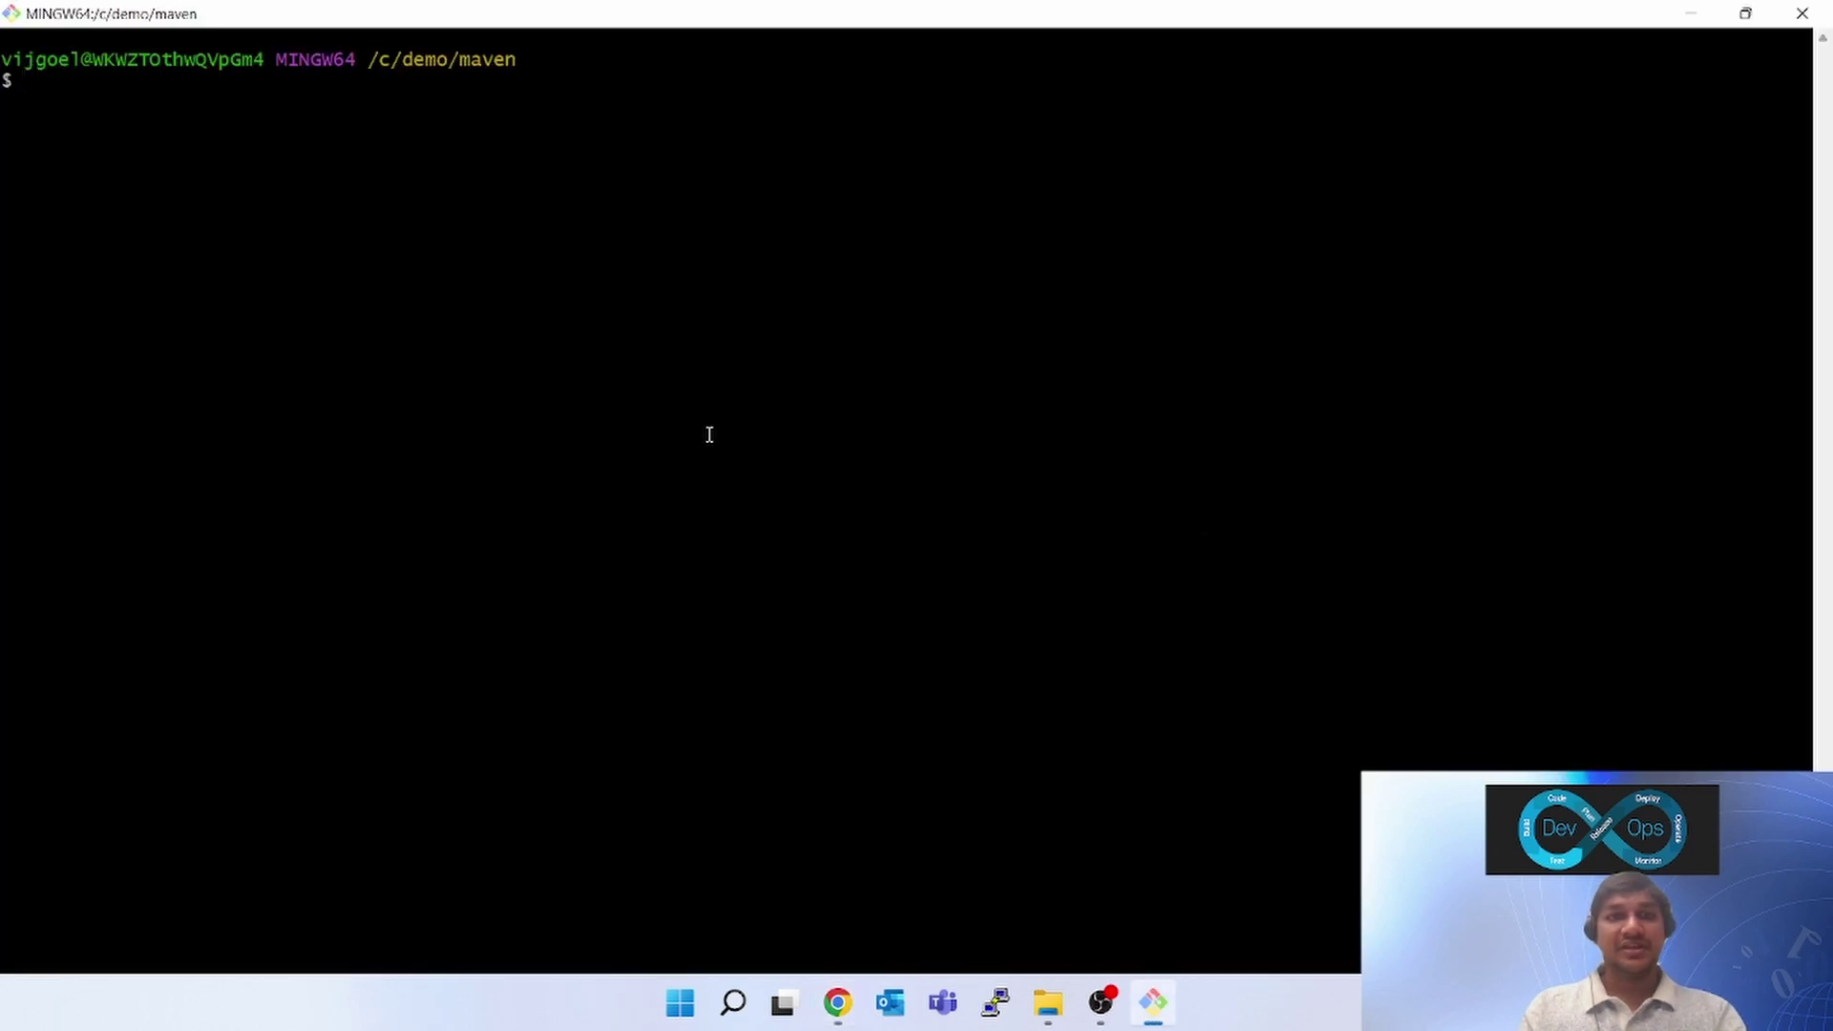
pyautogui.write('git clo')
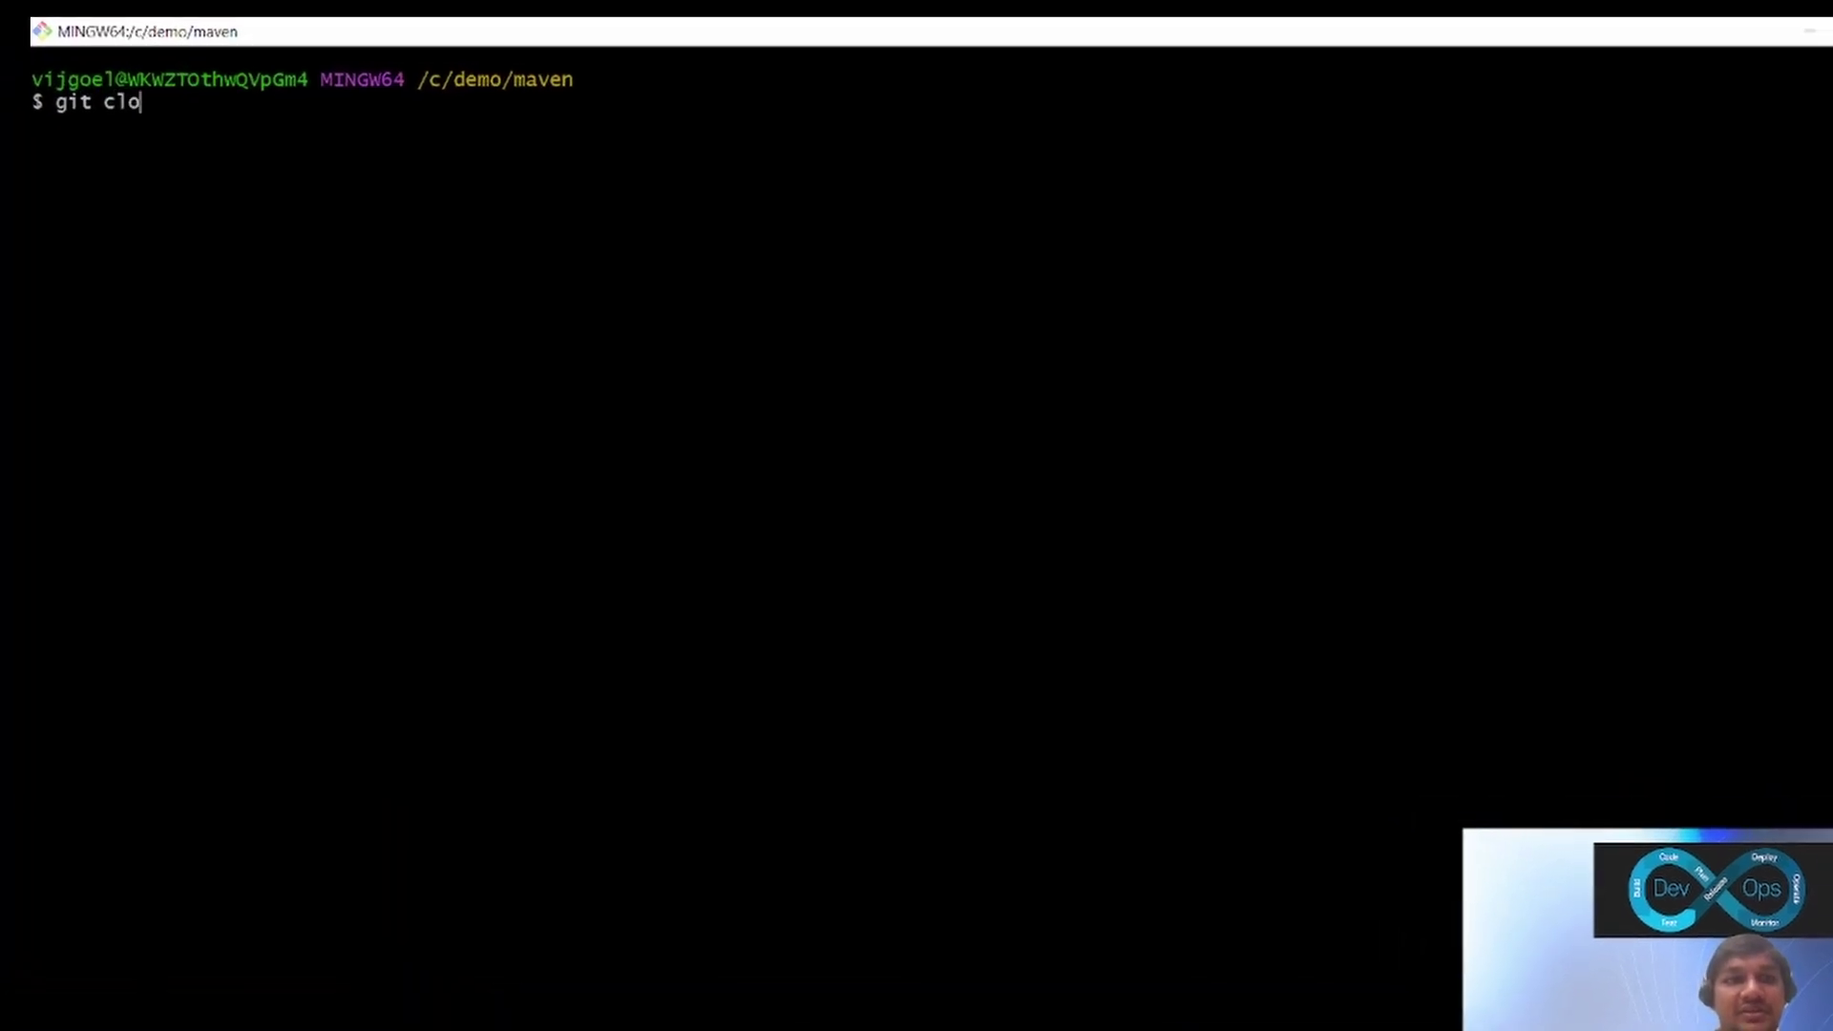
pyautogui.write('ne')
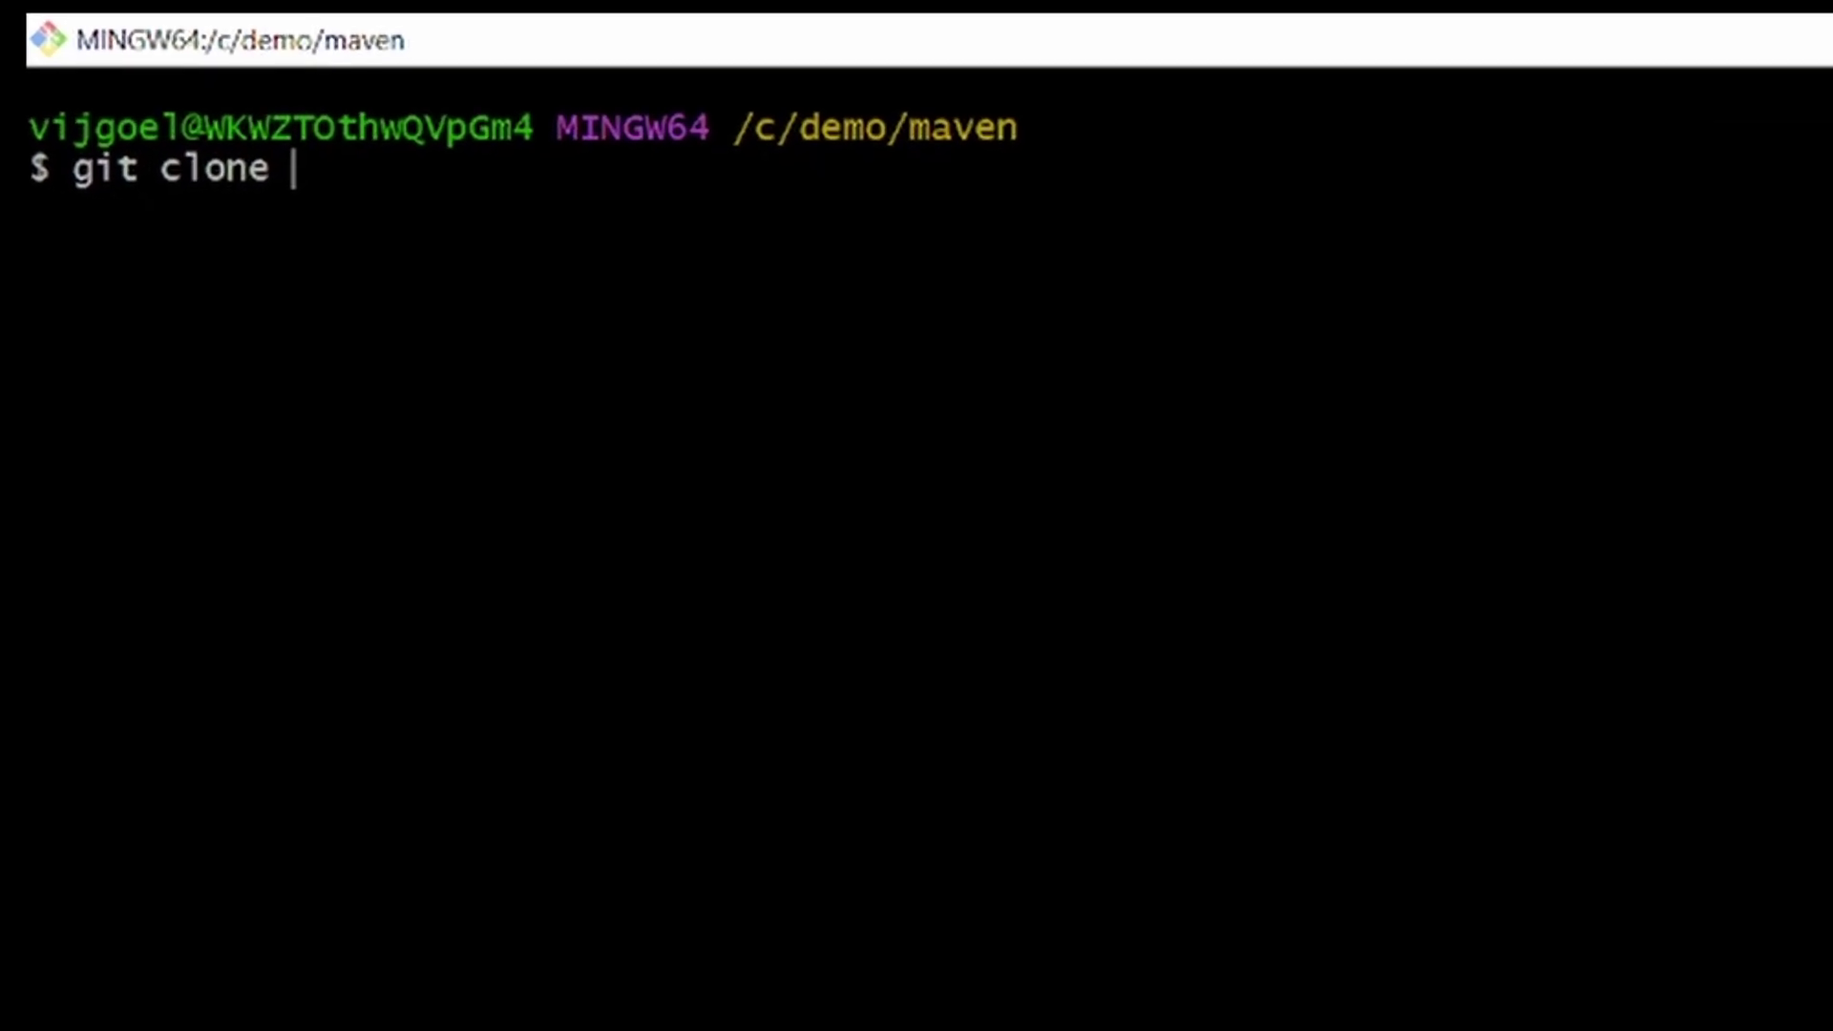
# Step: Paste the SSH address after git clone and clone into the maven folder
pyautogui.rightClick(1484, 899)
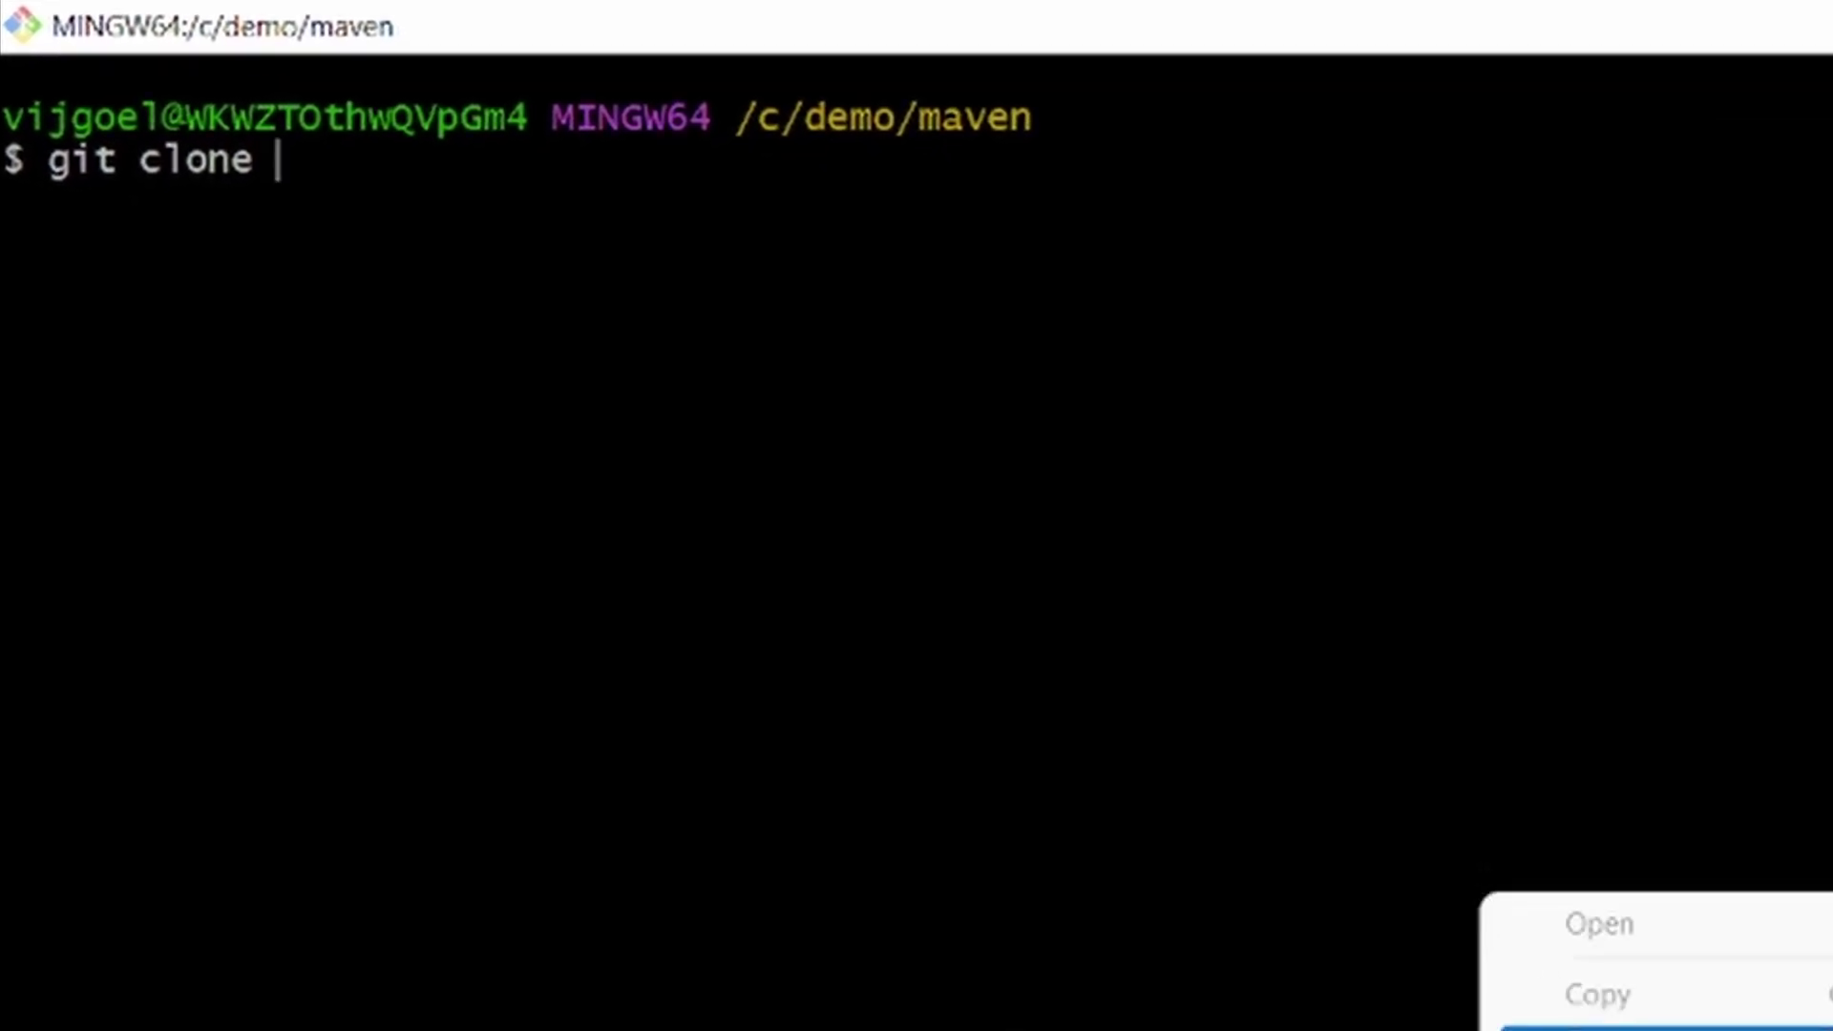
pyautogui.press('shift+Insert')
pyautogui.press('Return')
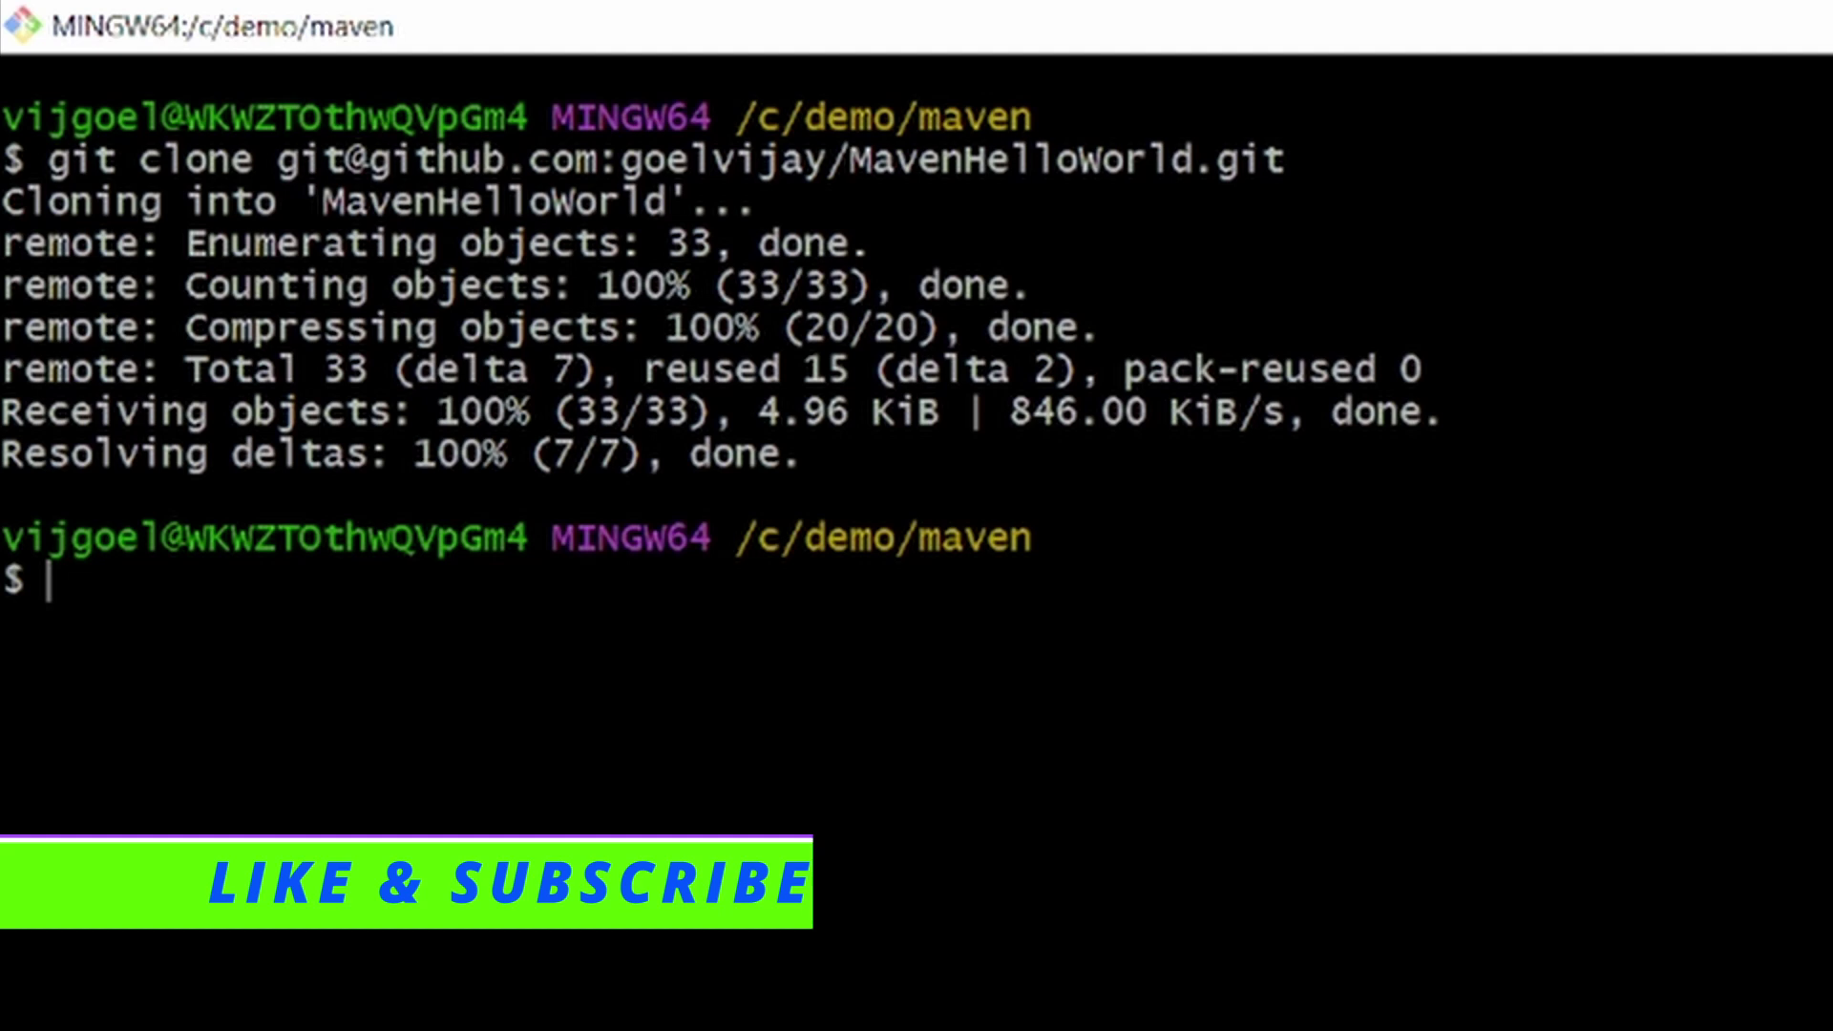
pyautogui.write('git b')
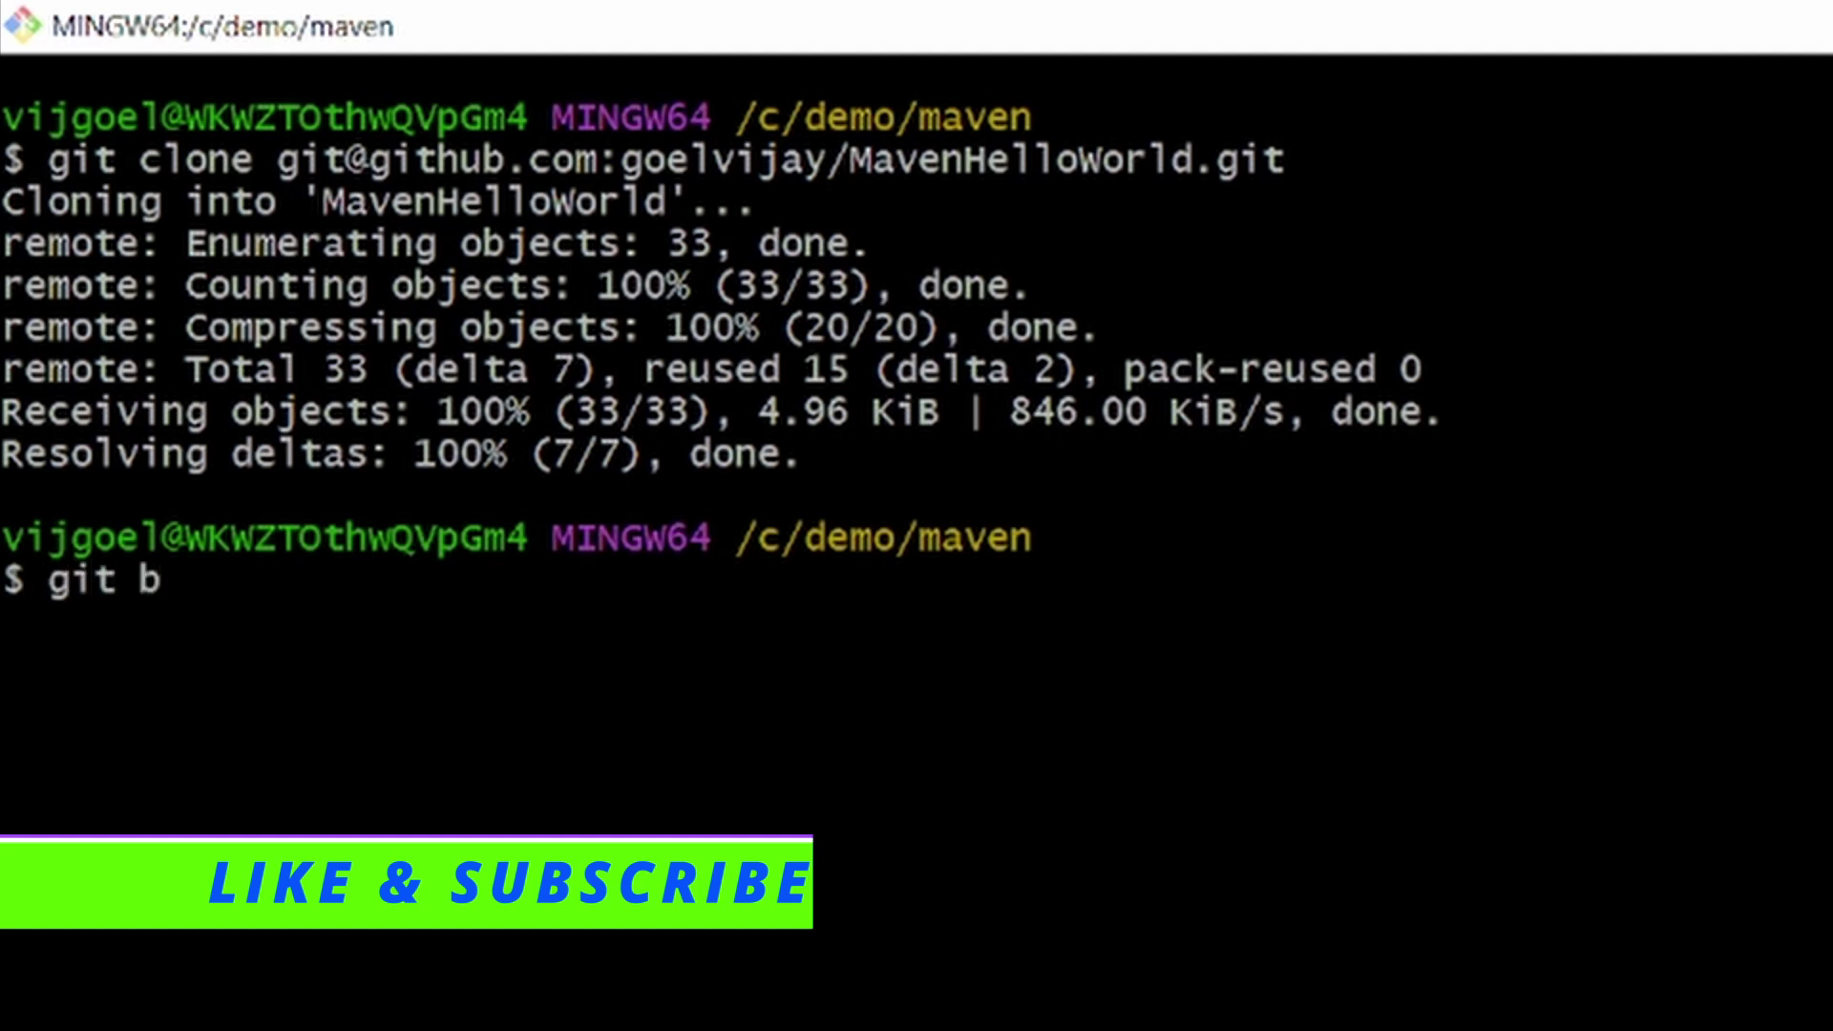
pyautogui.write('rn')
# Step: Run git branch, cd into MavenHelloWorld/, and list its branches, showing only main
pyautogui.press('BackSpace')
pyautogui.write('anch')
pyautogui.press('Return')
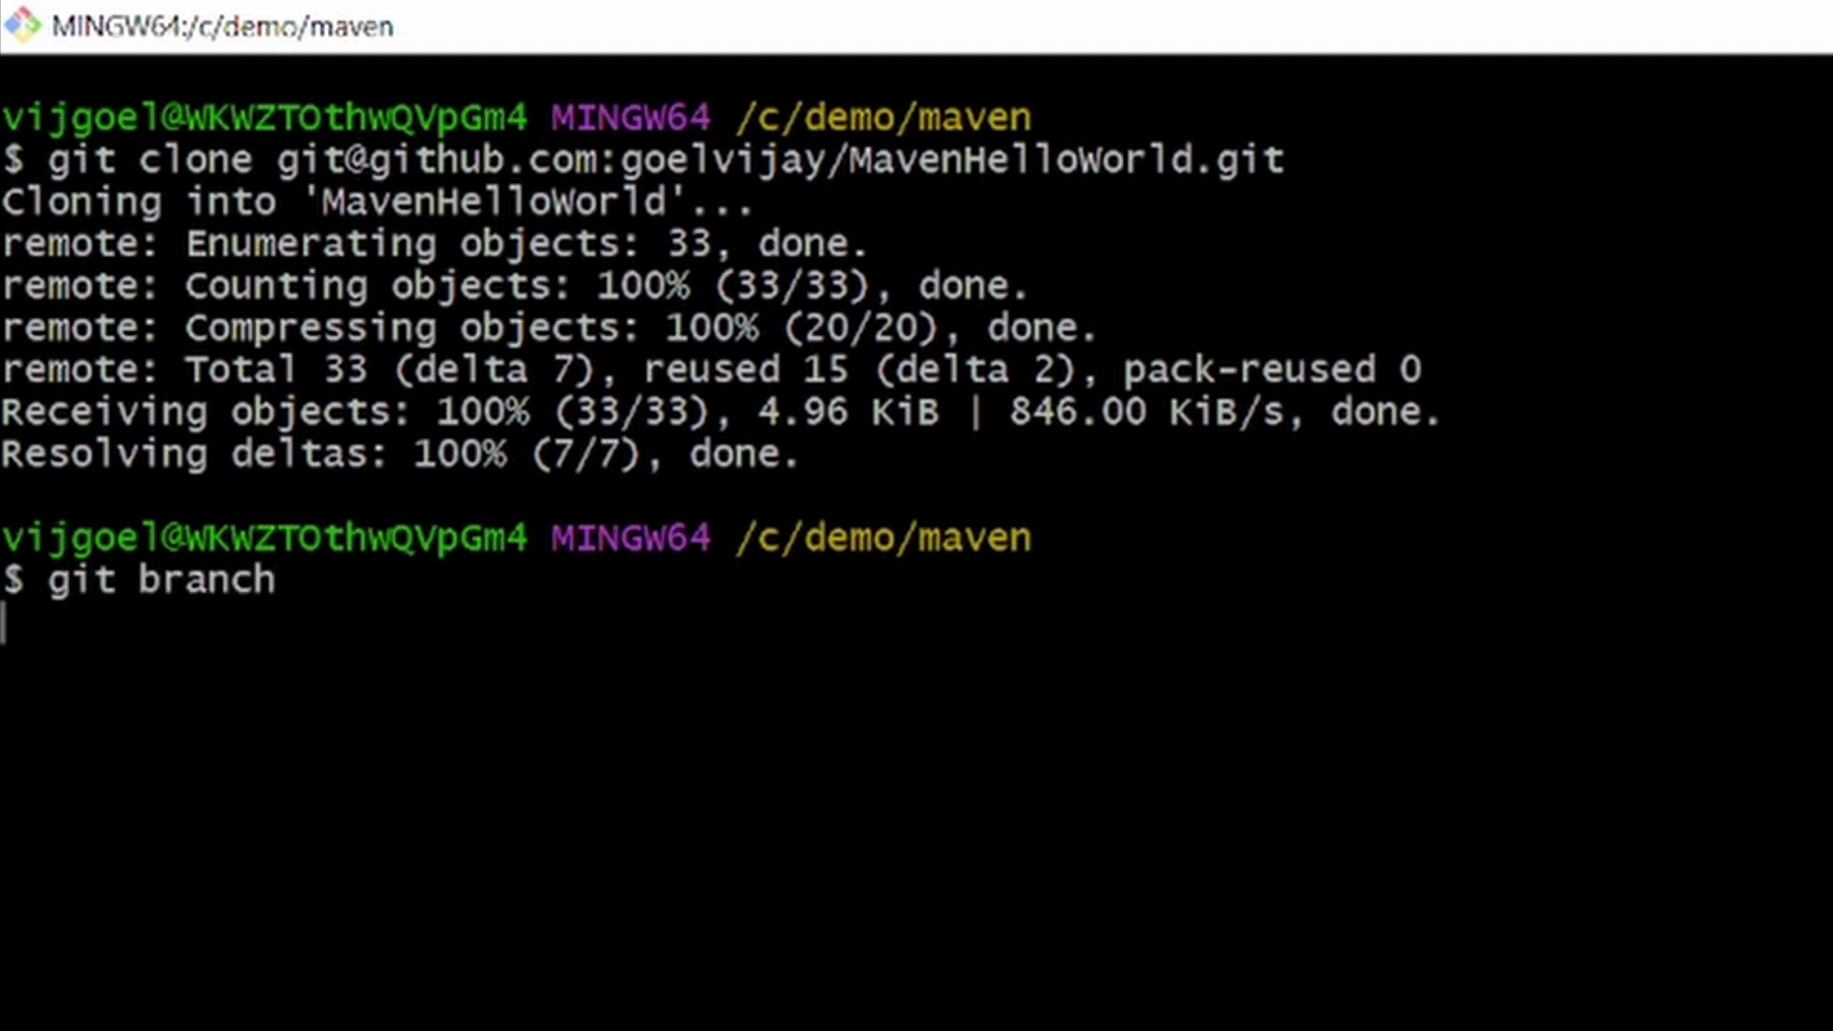
pyautogui.write('cd ')
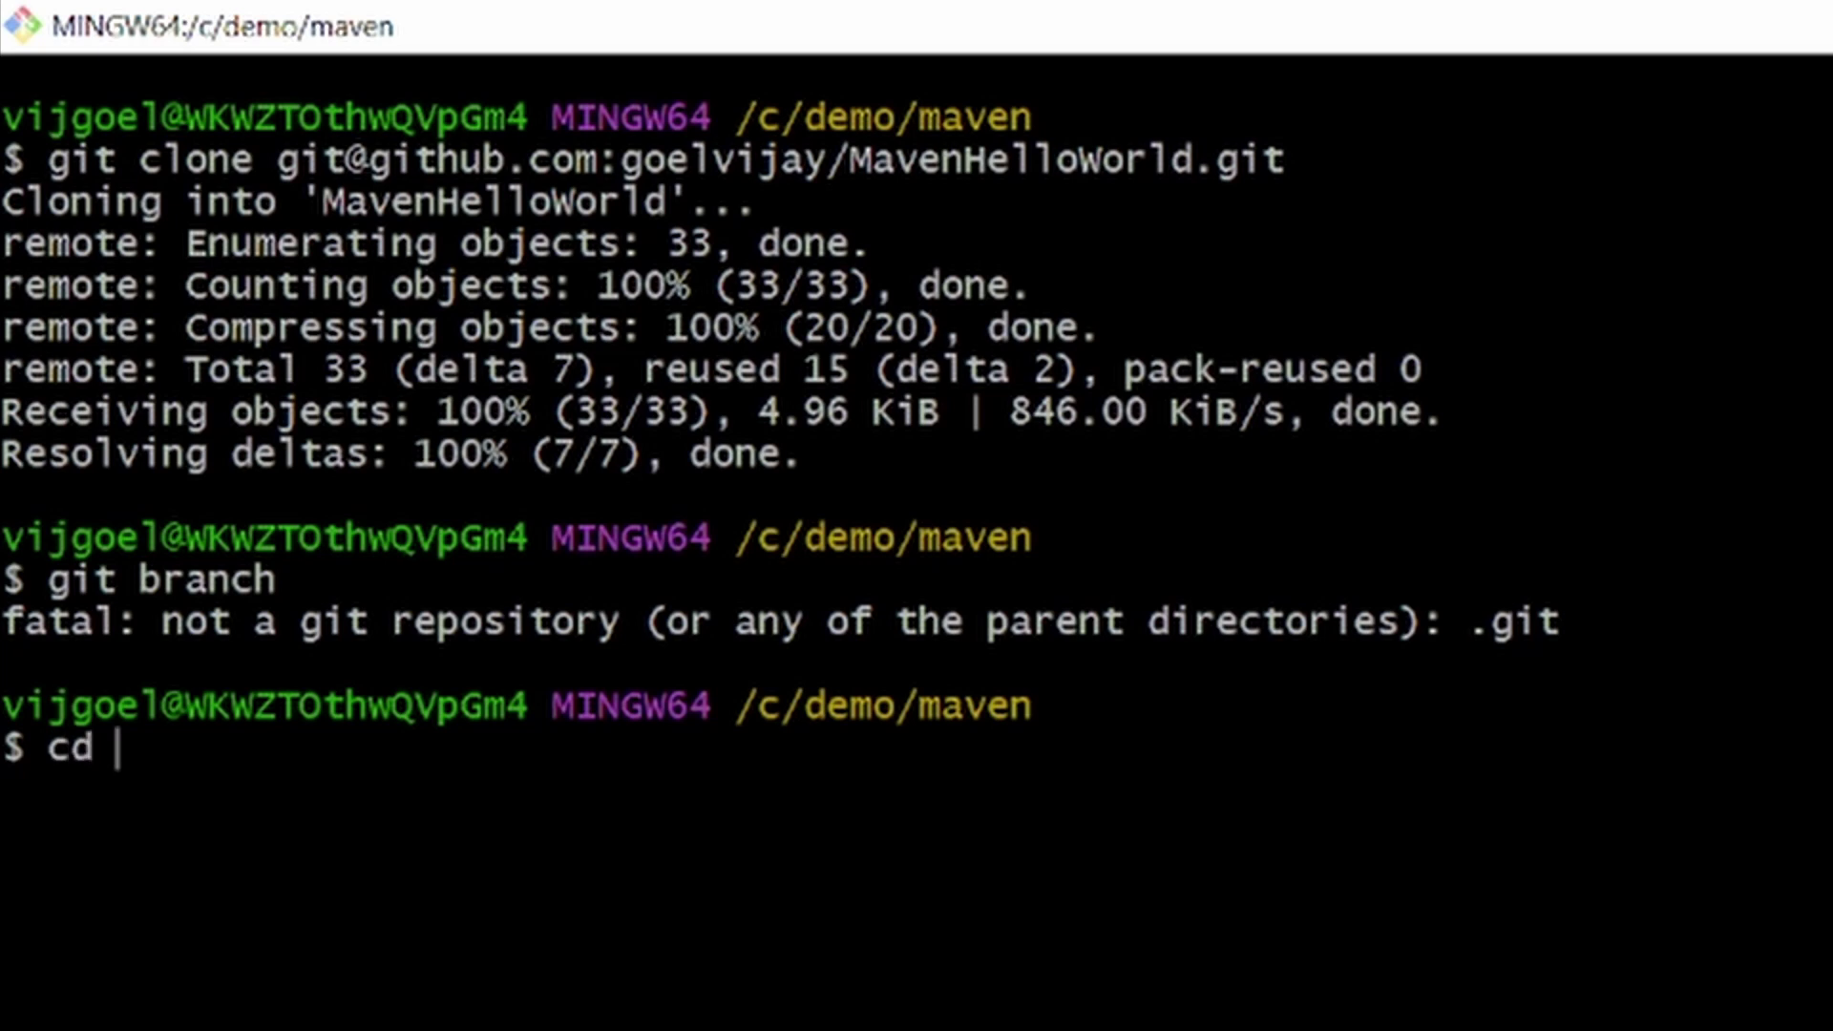
pyautogui.write('Maven')
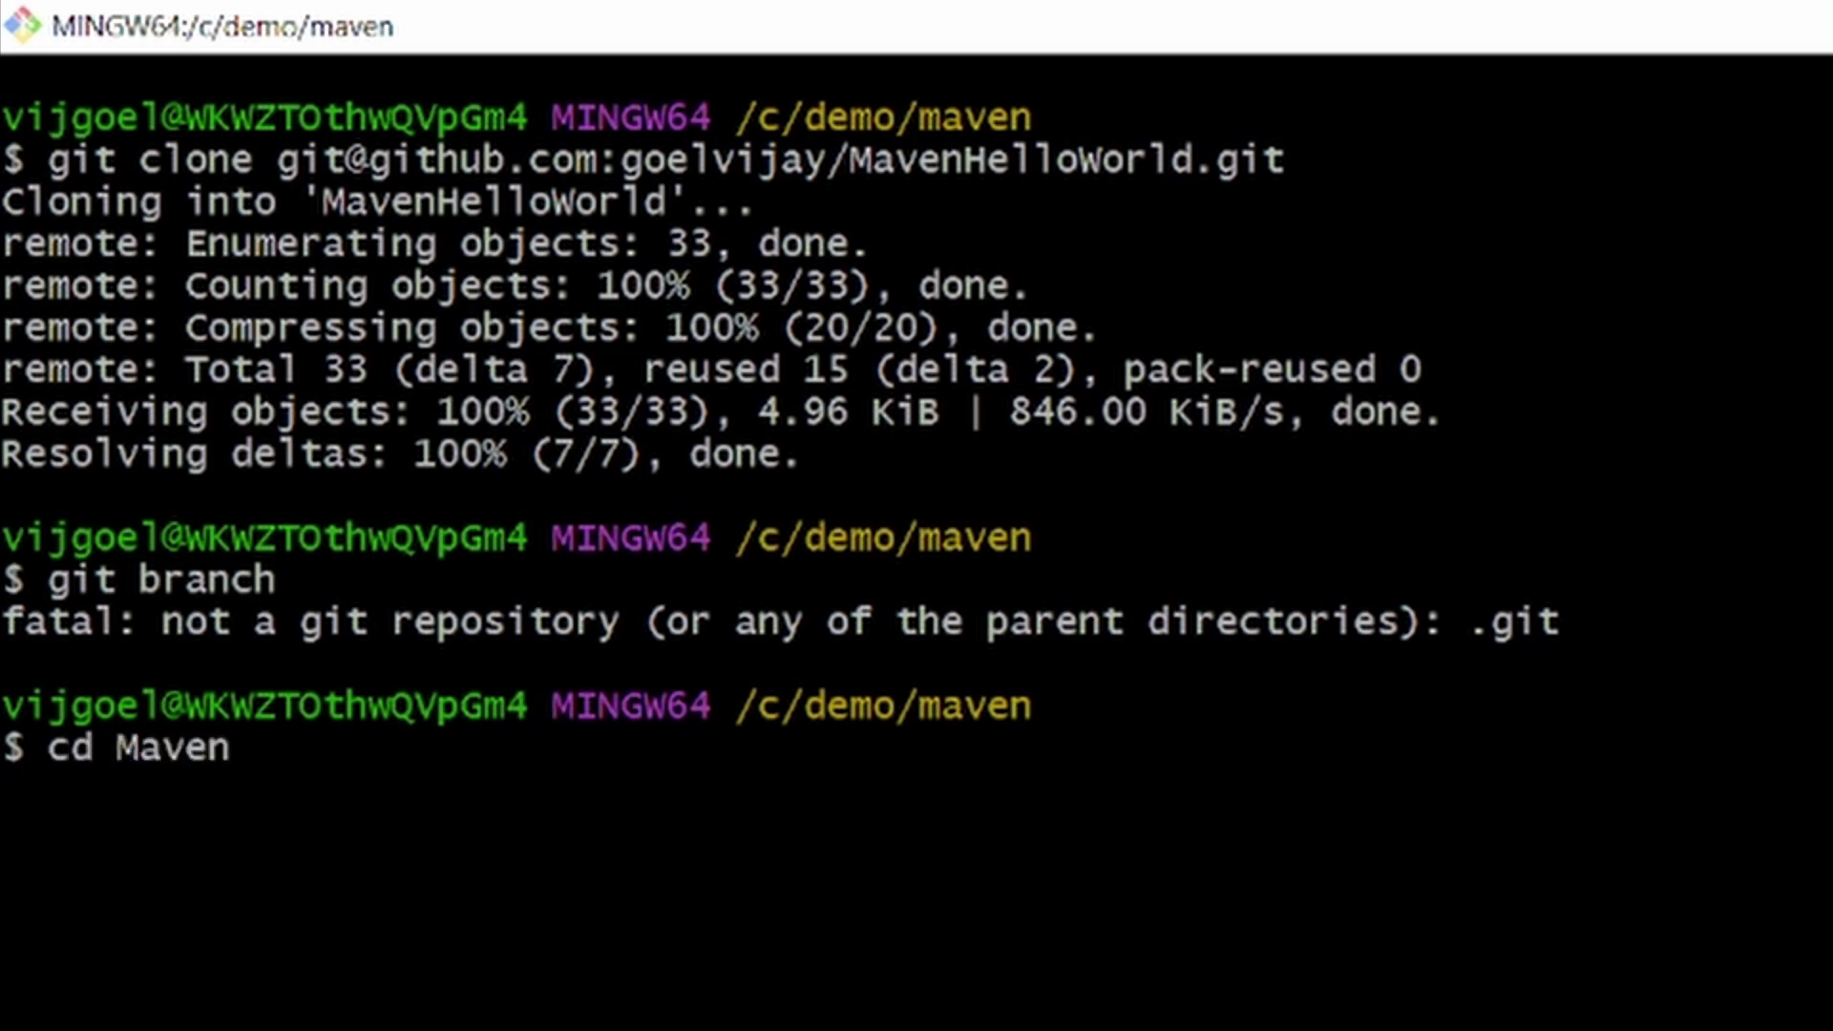
pyautogui.press('Tab')
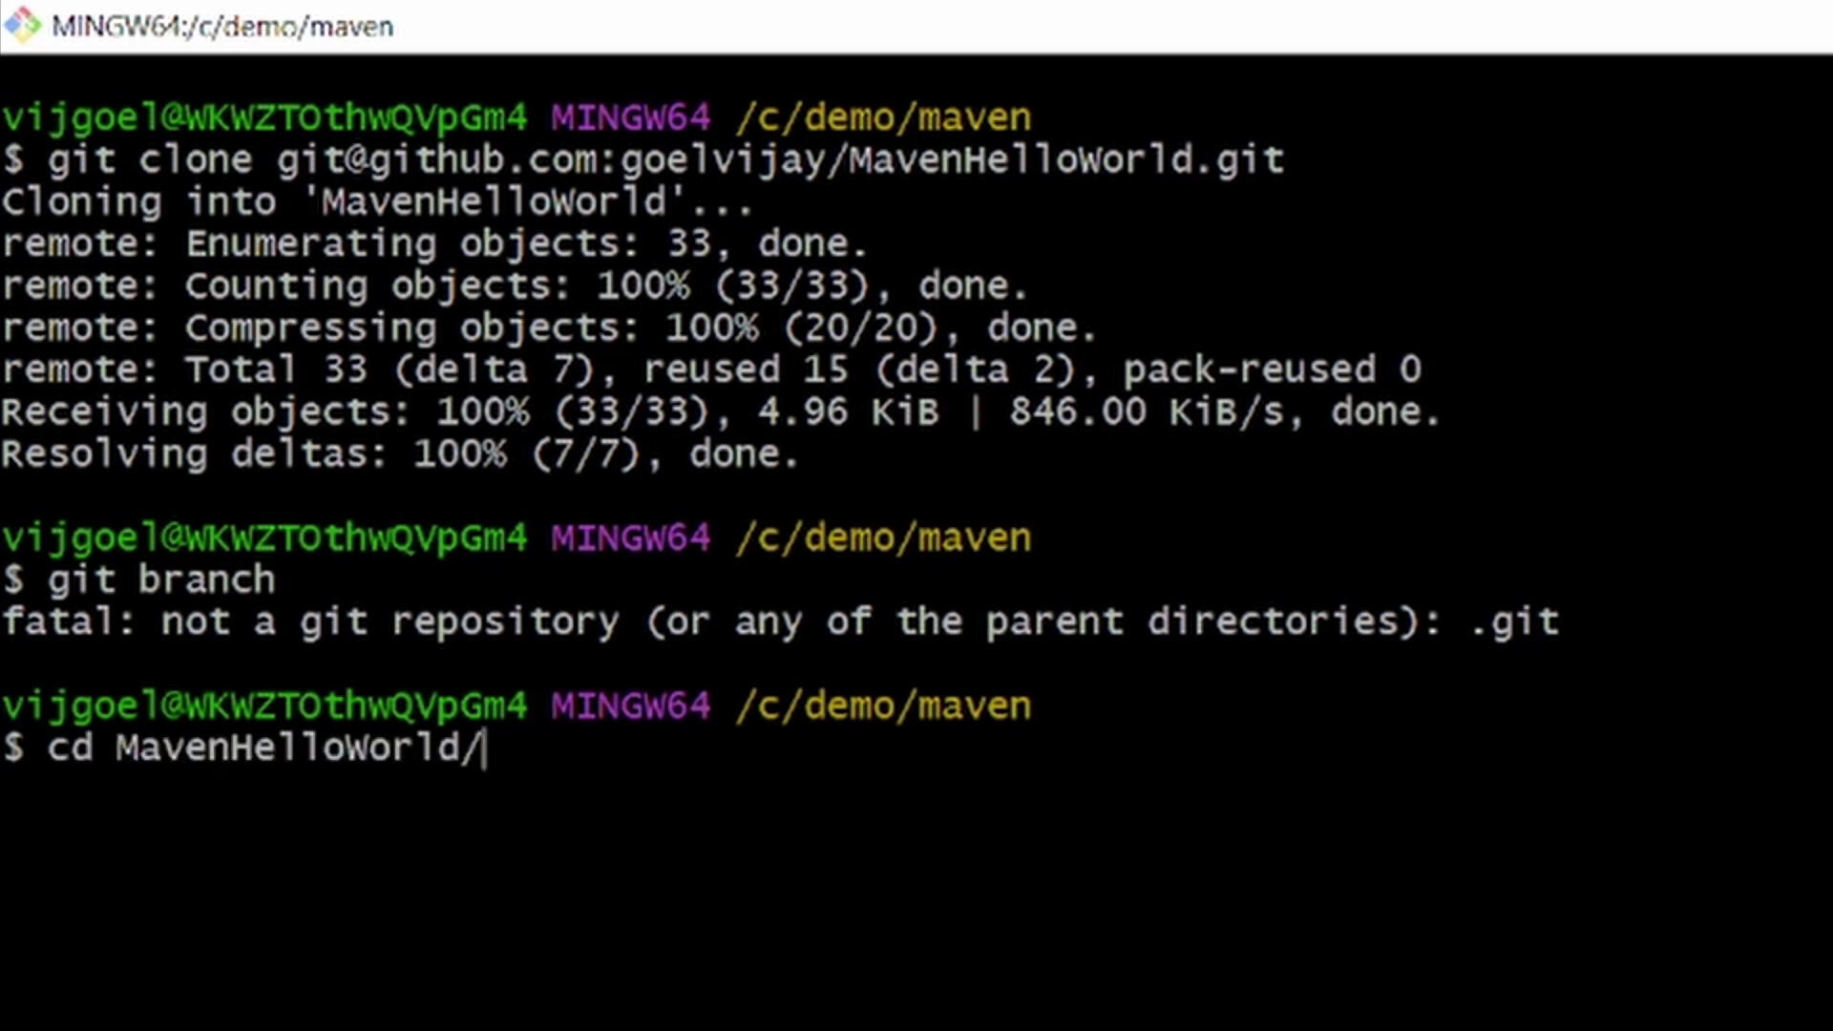
pyautogui.press('Return')
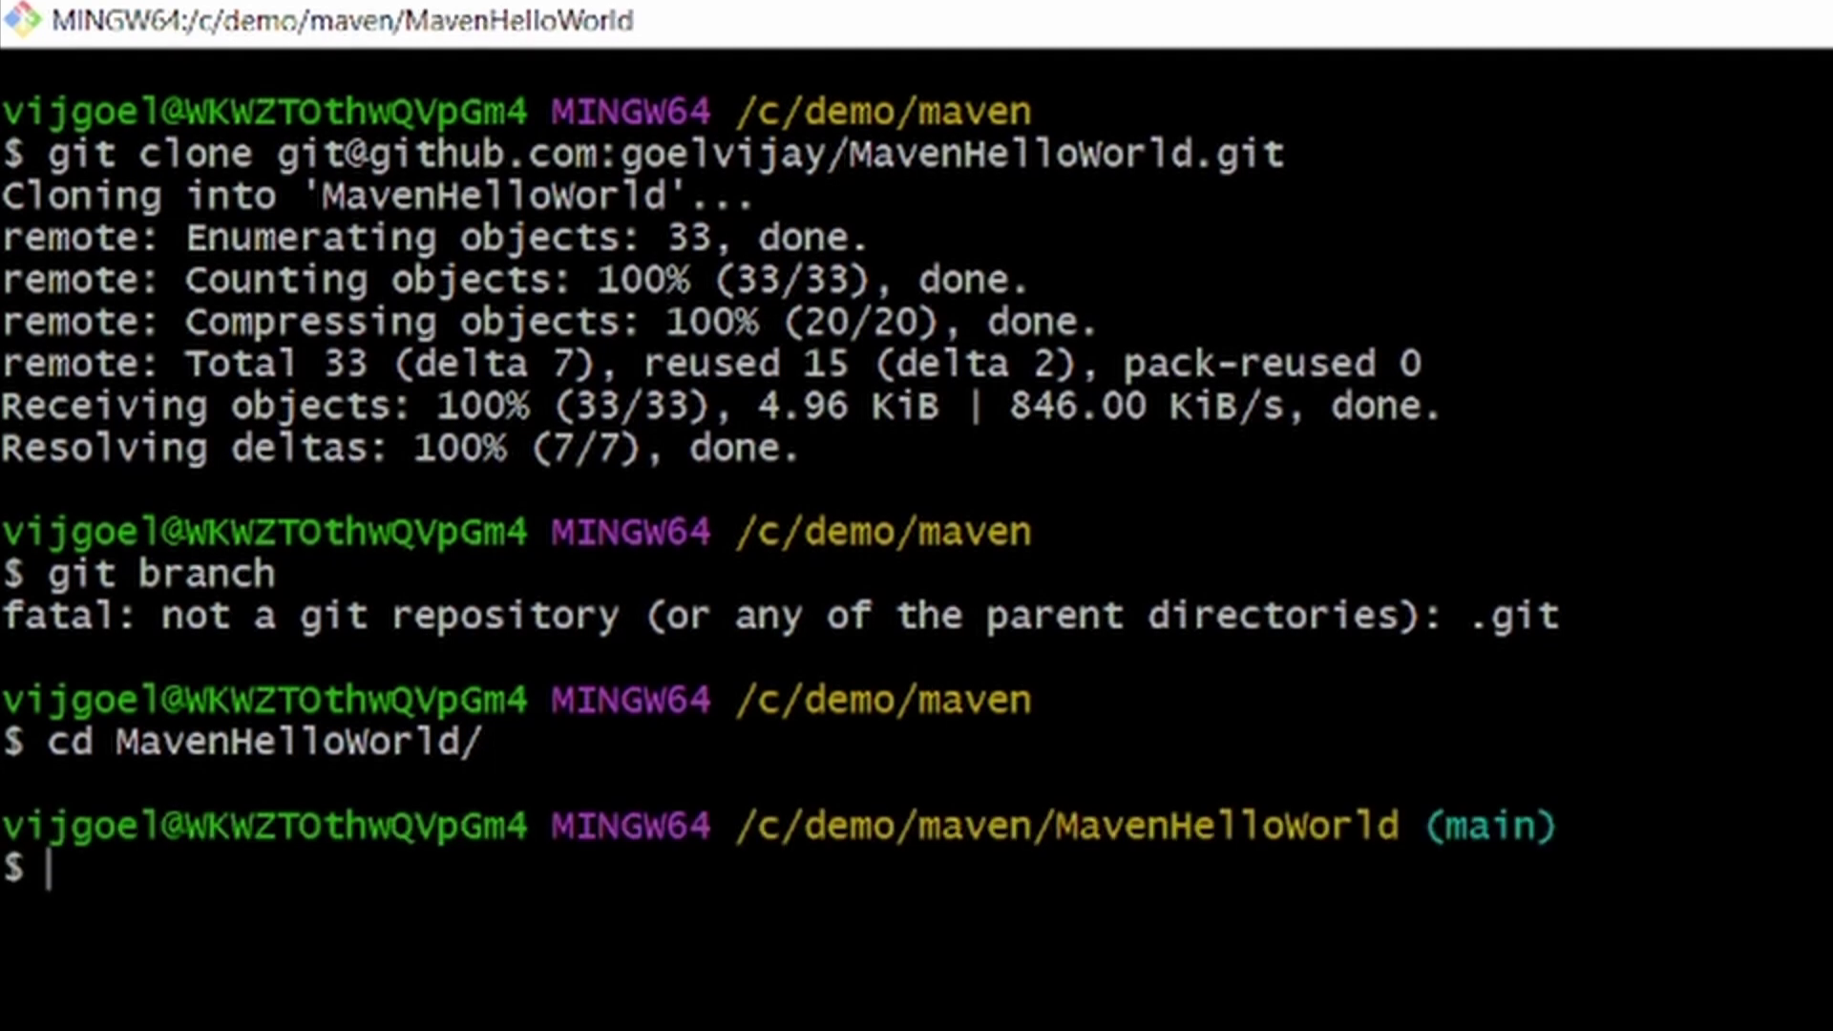
pyautogui.write('git branch')
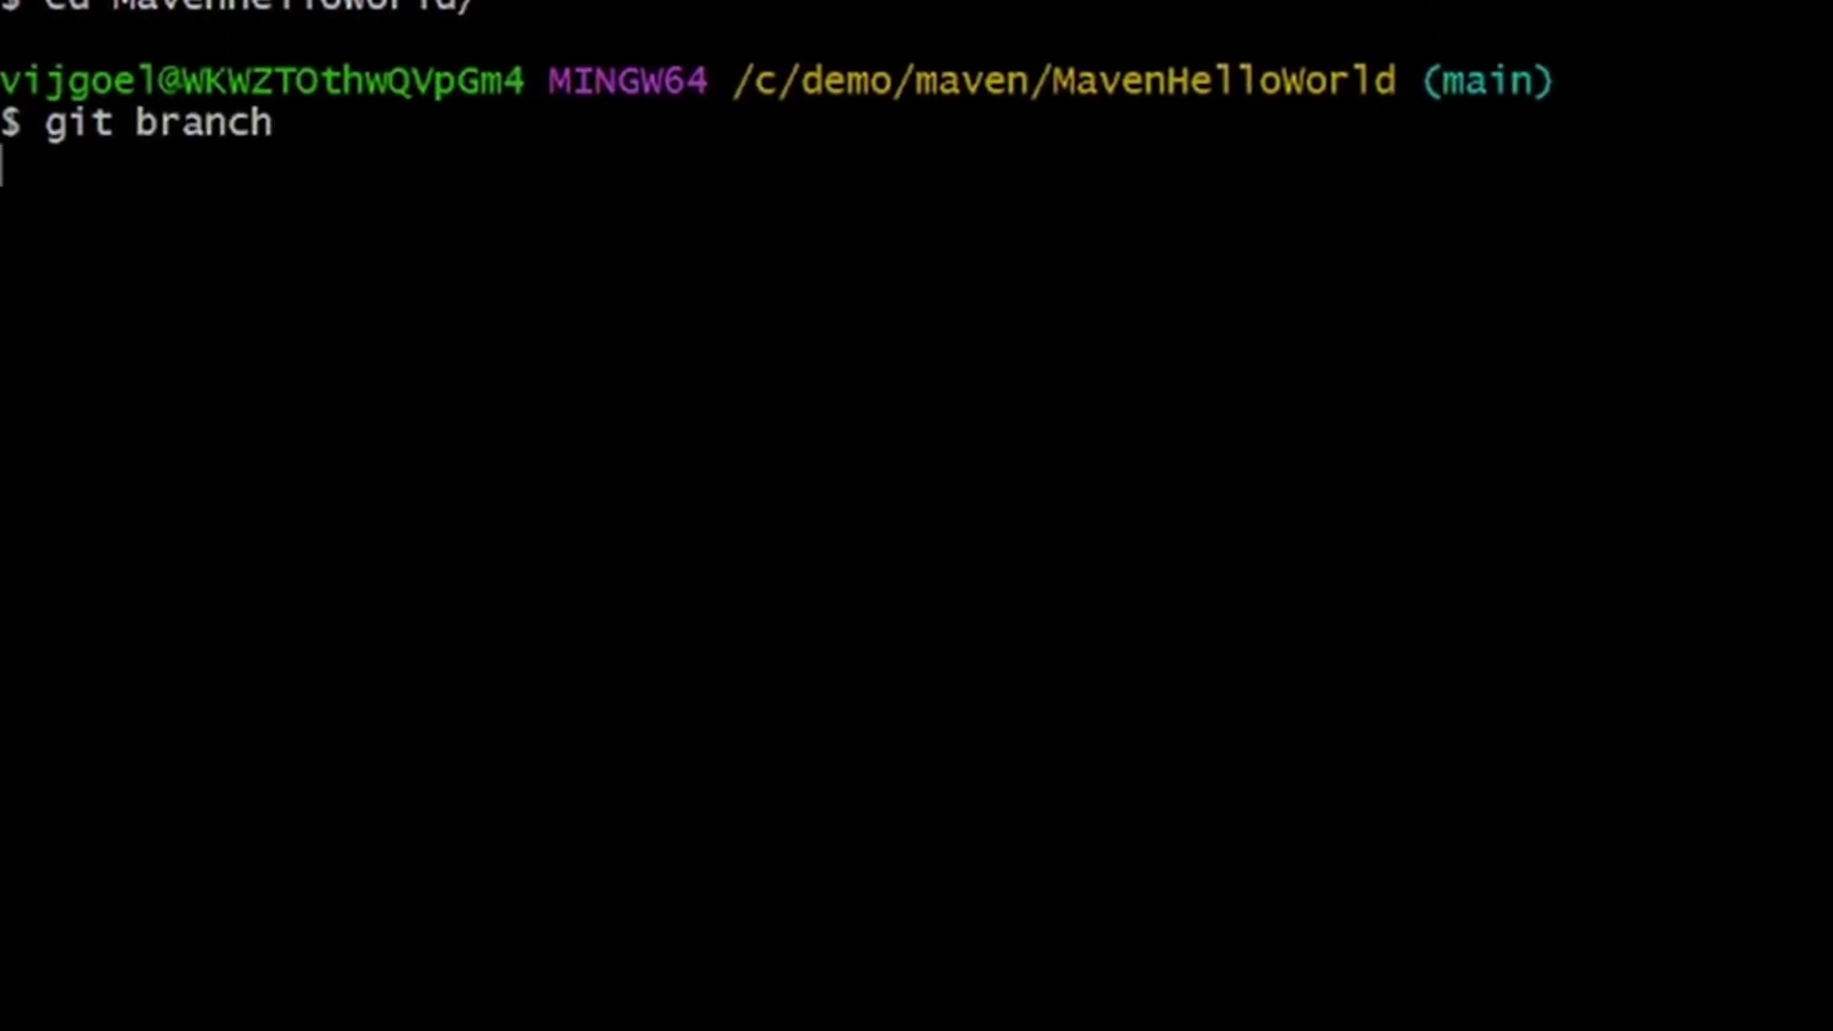
pyautogui.press('Return')
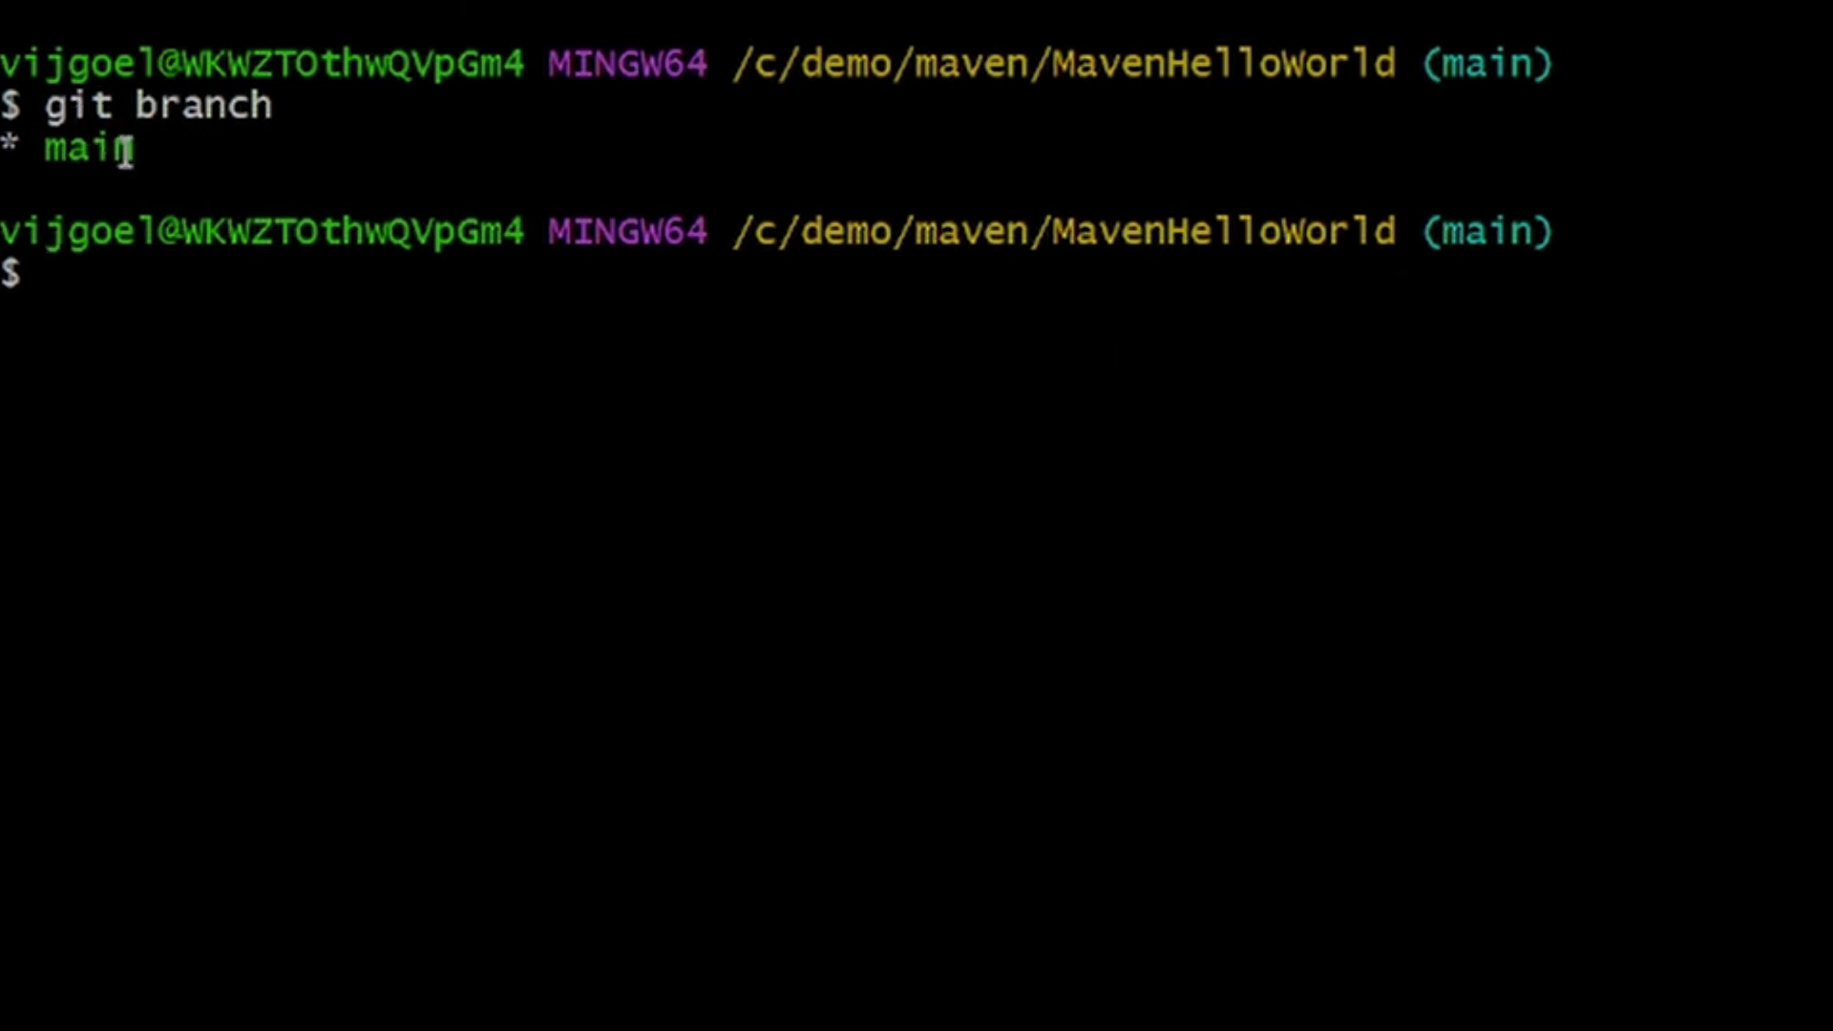
# Step: Run git branch -a to list all local and remote-tracking branches
pyautogui.moveTo(130, 150); pyautogui.dragTo(3, 150)
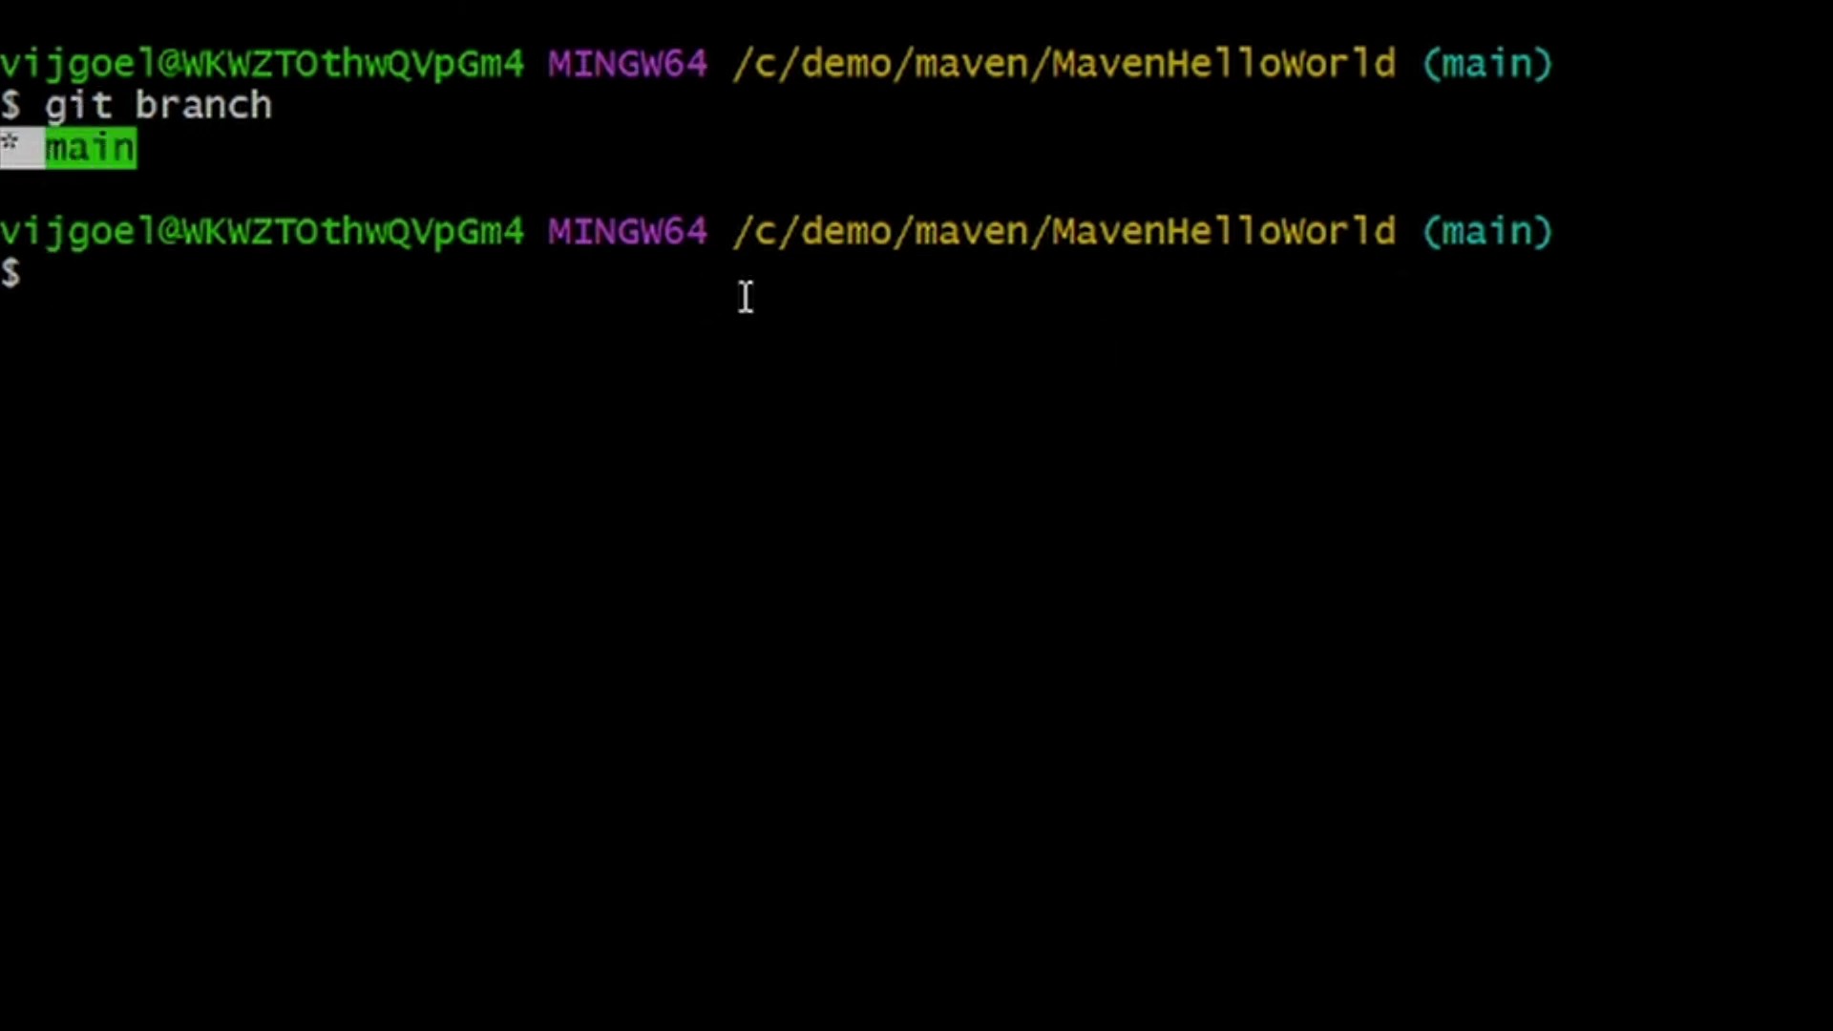
pyautogui.click(681, 179)
pyautogui.write('it')
pyautogui.press('BackSpace')
pyautogui.press('BackSpace')
pyautogui.write('g')
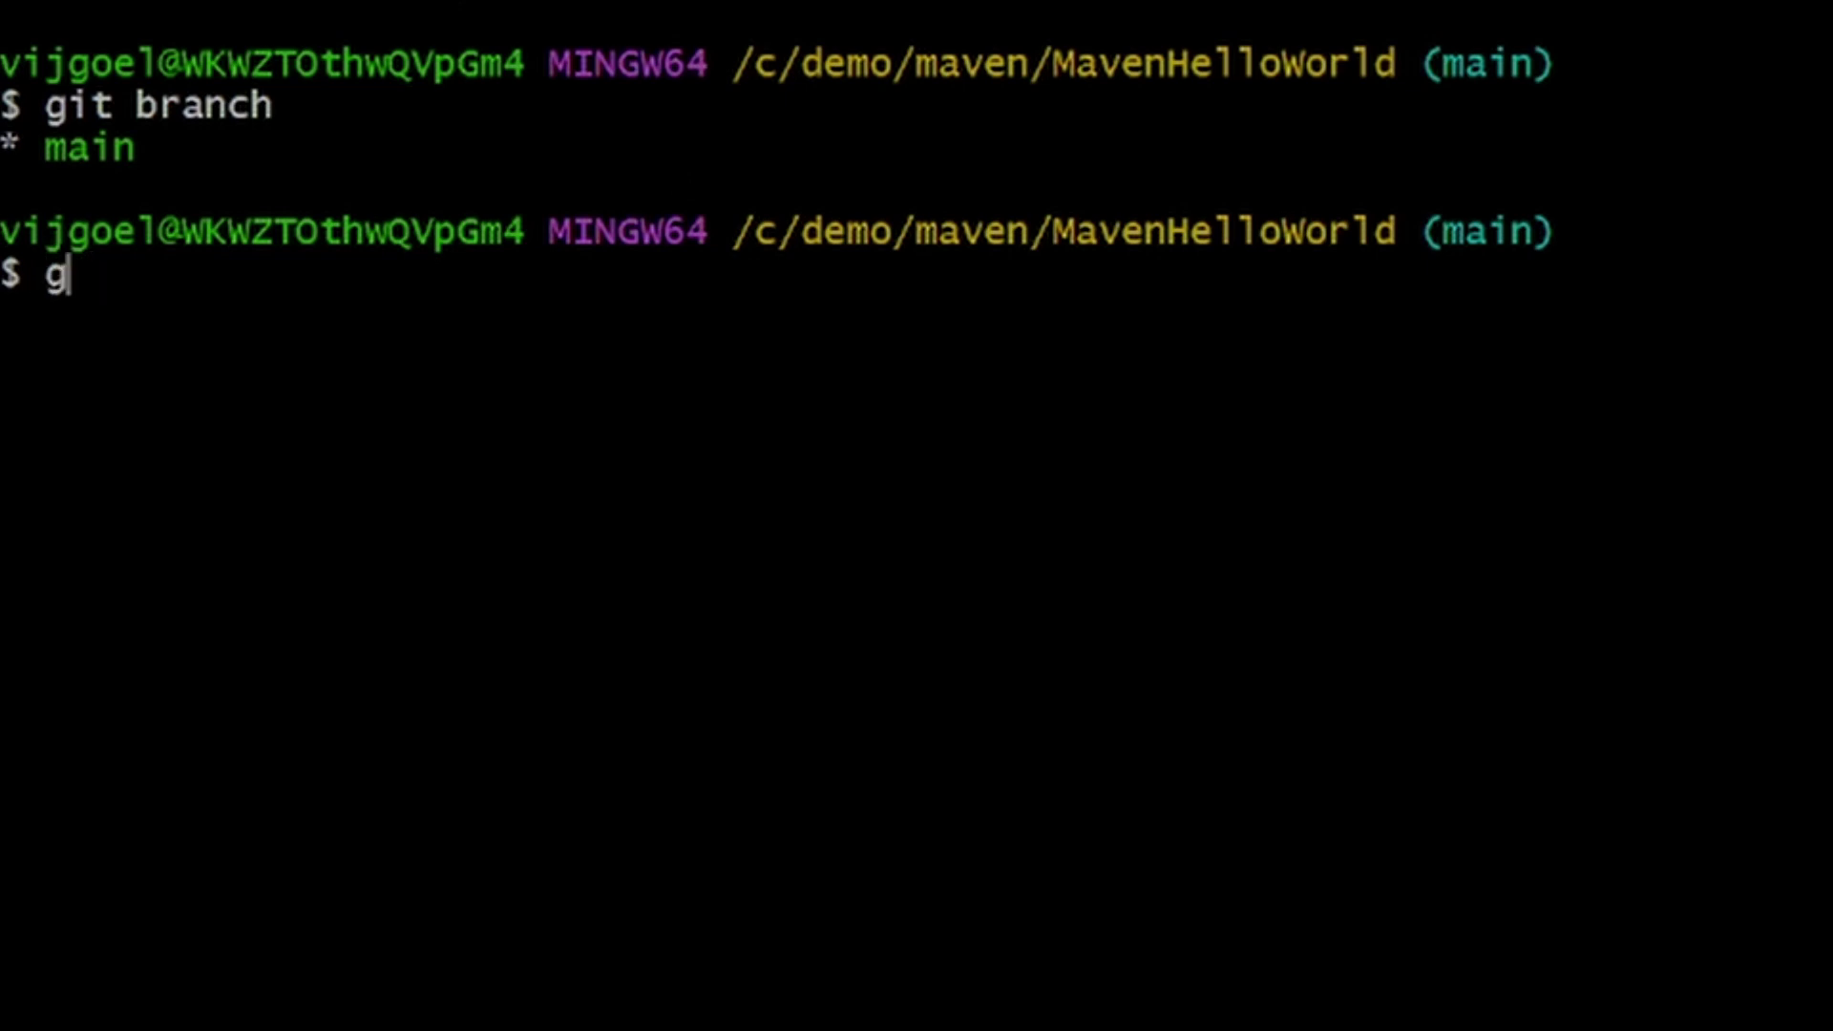
pyautogui.write('it brna')
pyautogui.press('BackSpace')
pyautogui.press('BackSpace')
pyautogui.write('a')
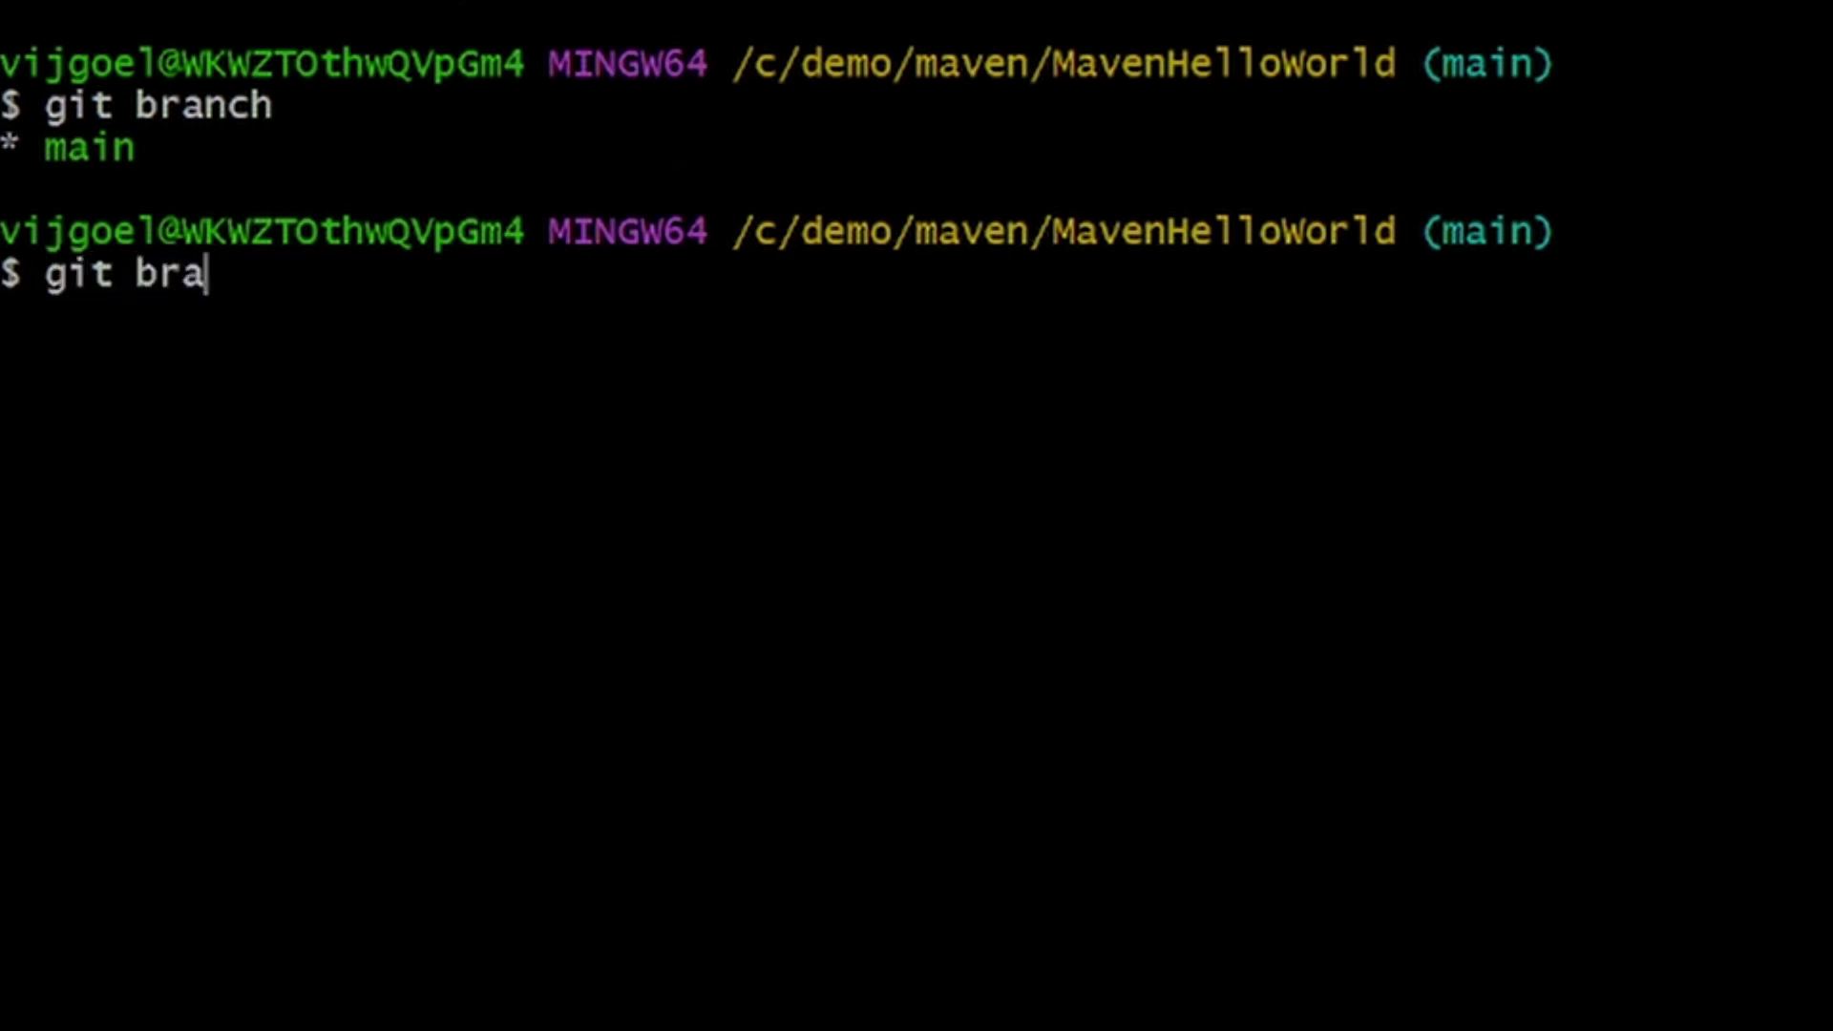
pyautogui.write('nch -a')
pyautogui.press('Return')
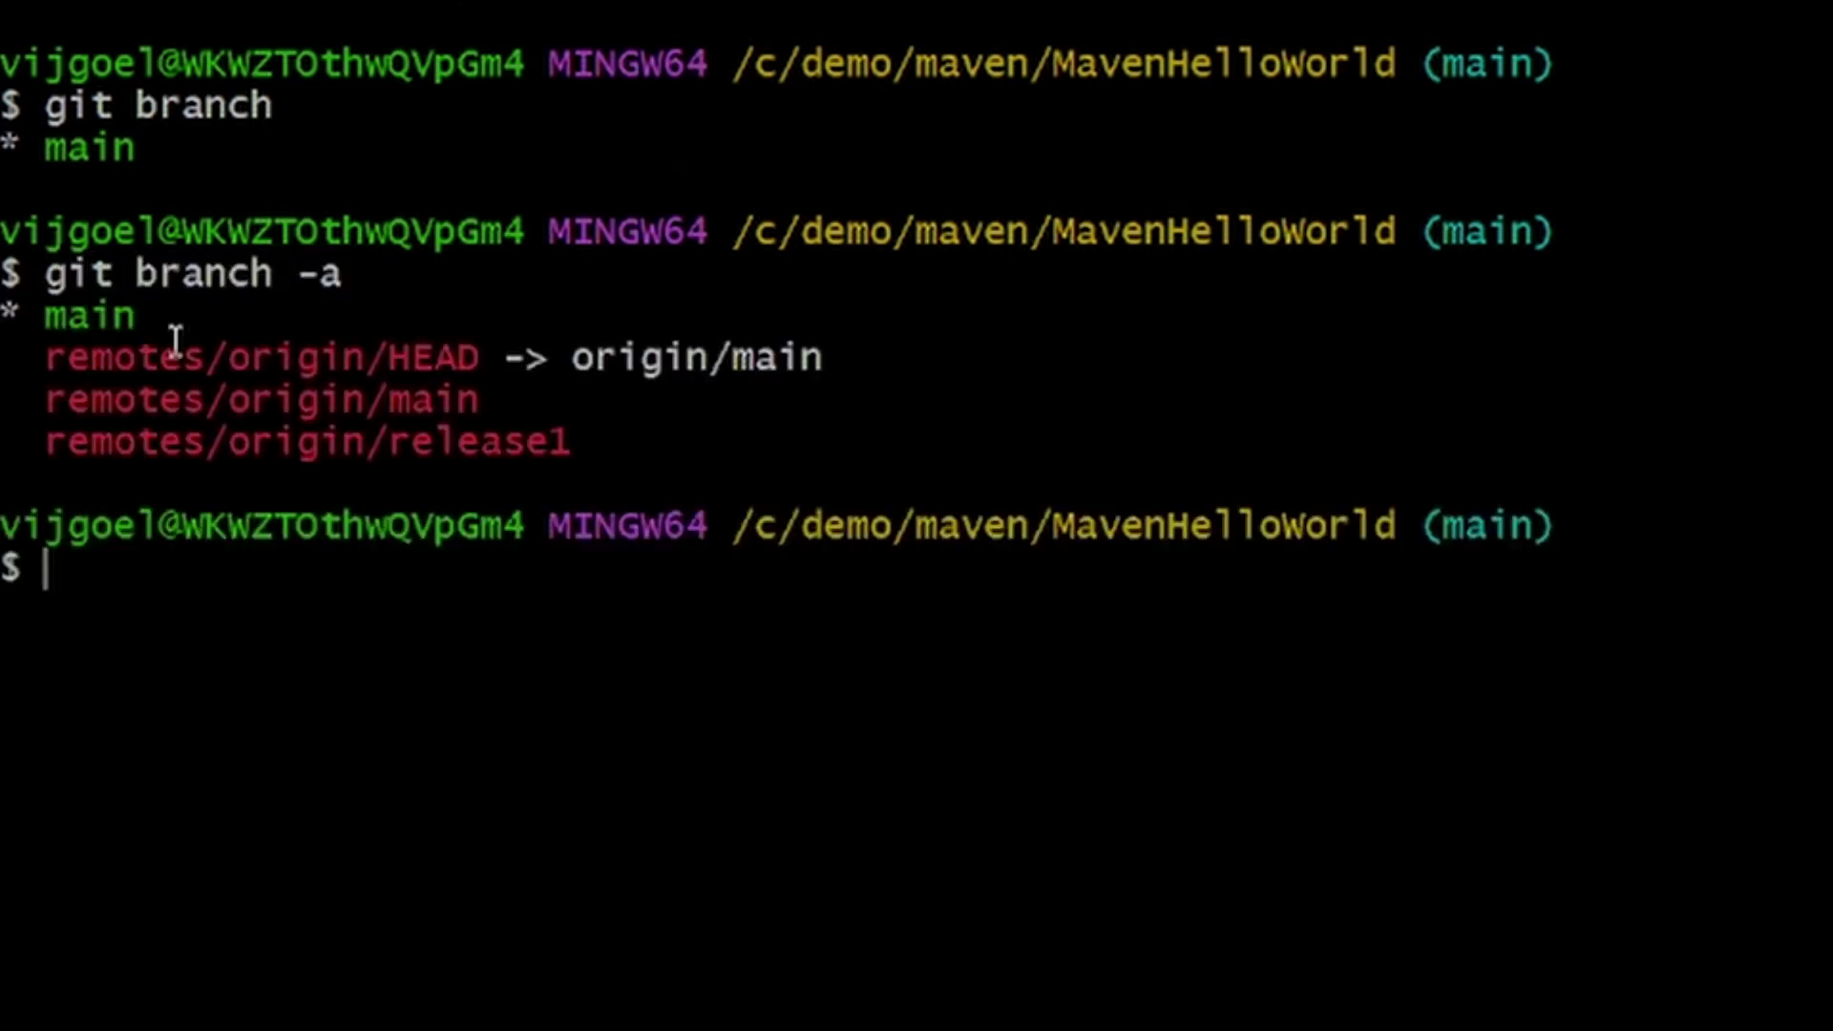
# Step: Highlight remotes/origin/release1, origin/main and the HEAD reference in the listing
pyautogui.doubleClick(517, 447)
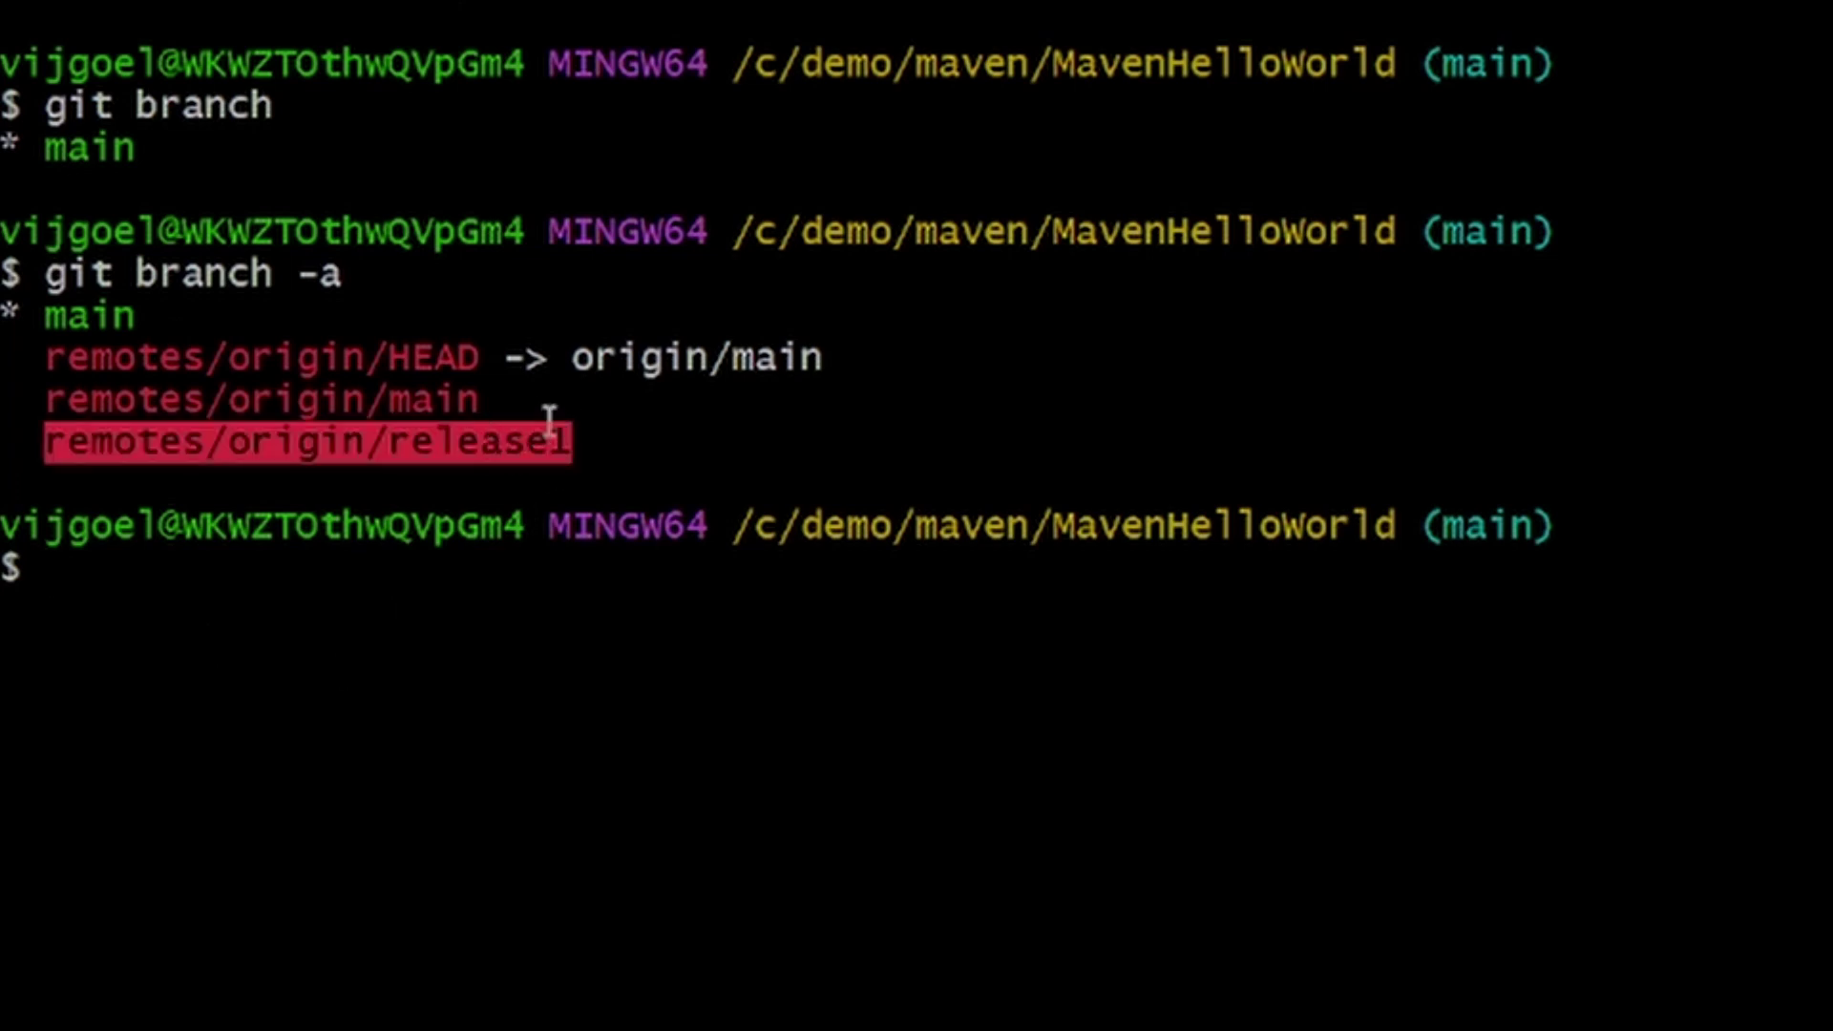
pyautogui.doubleClick(601, 442)
pyautogui.doubleClick(413, 397)
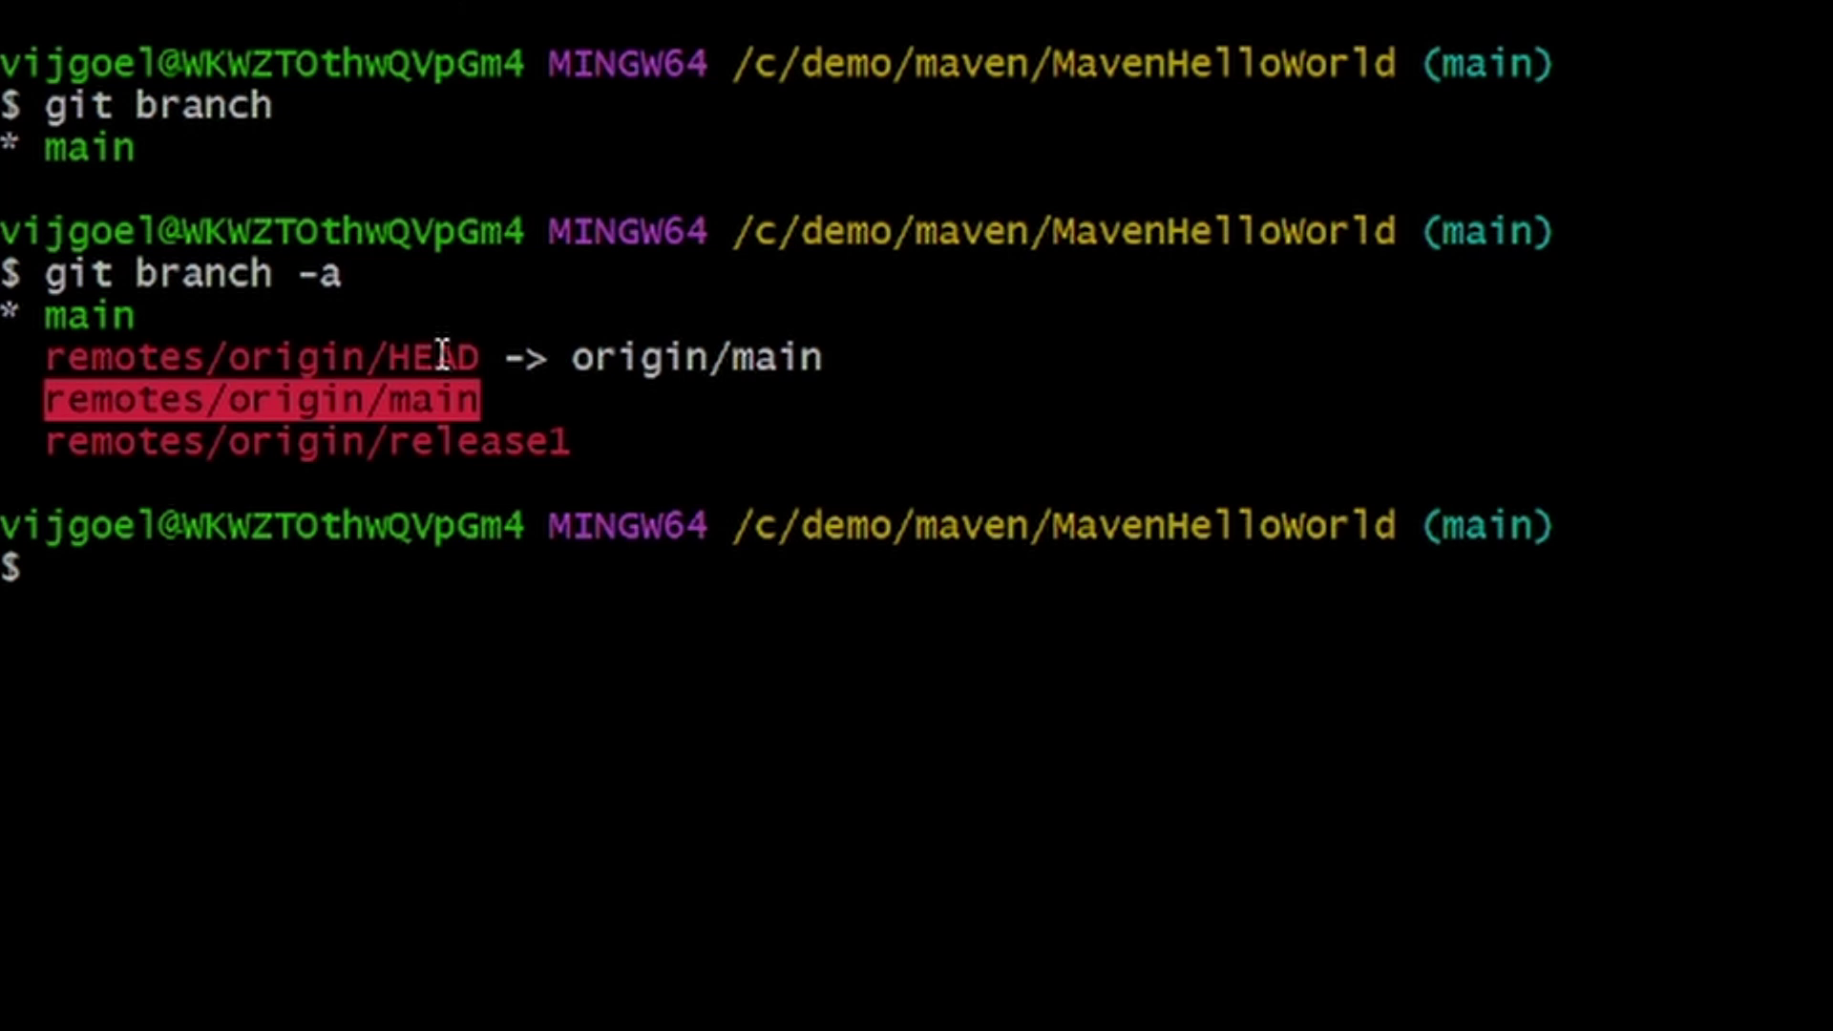
pyautogui.doubleClick(440, 358)
pyautogui.click(939, 411)
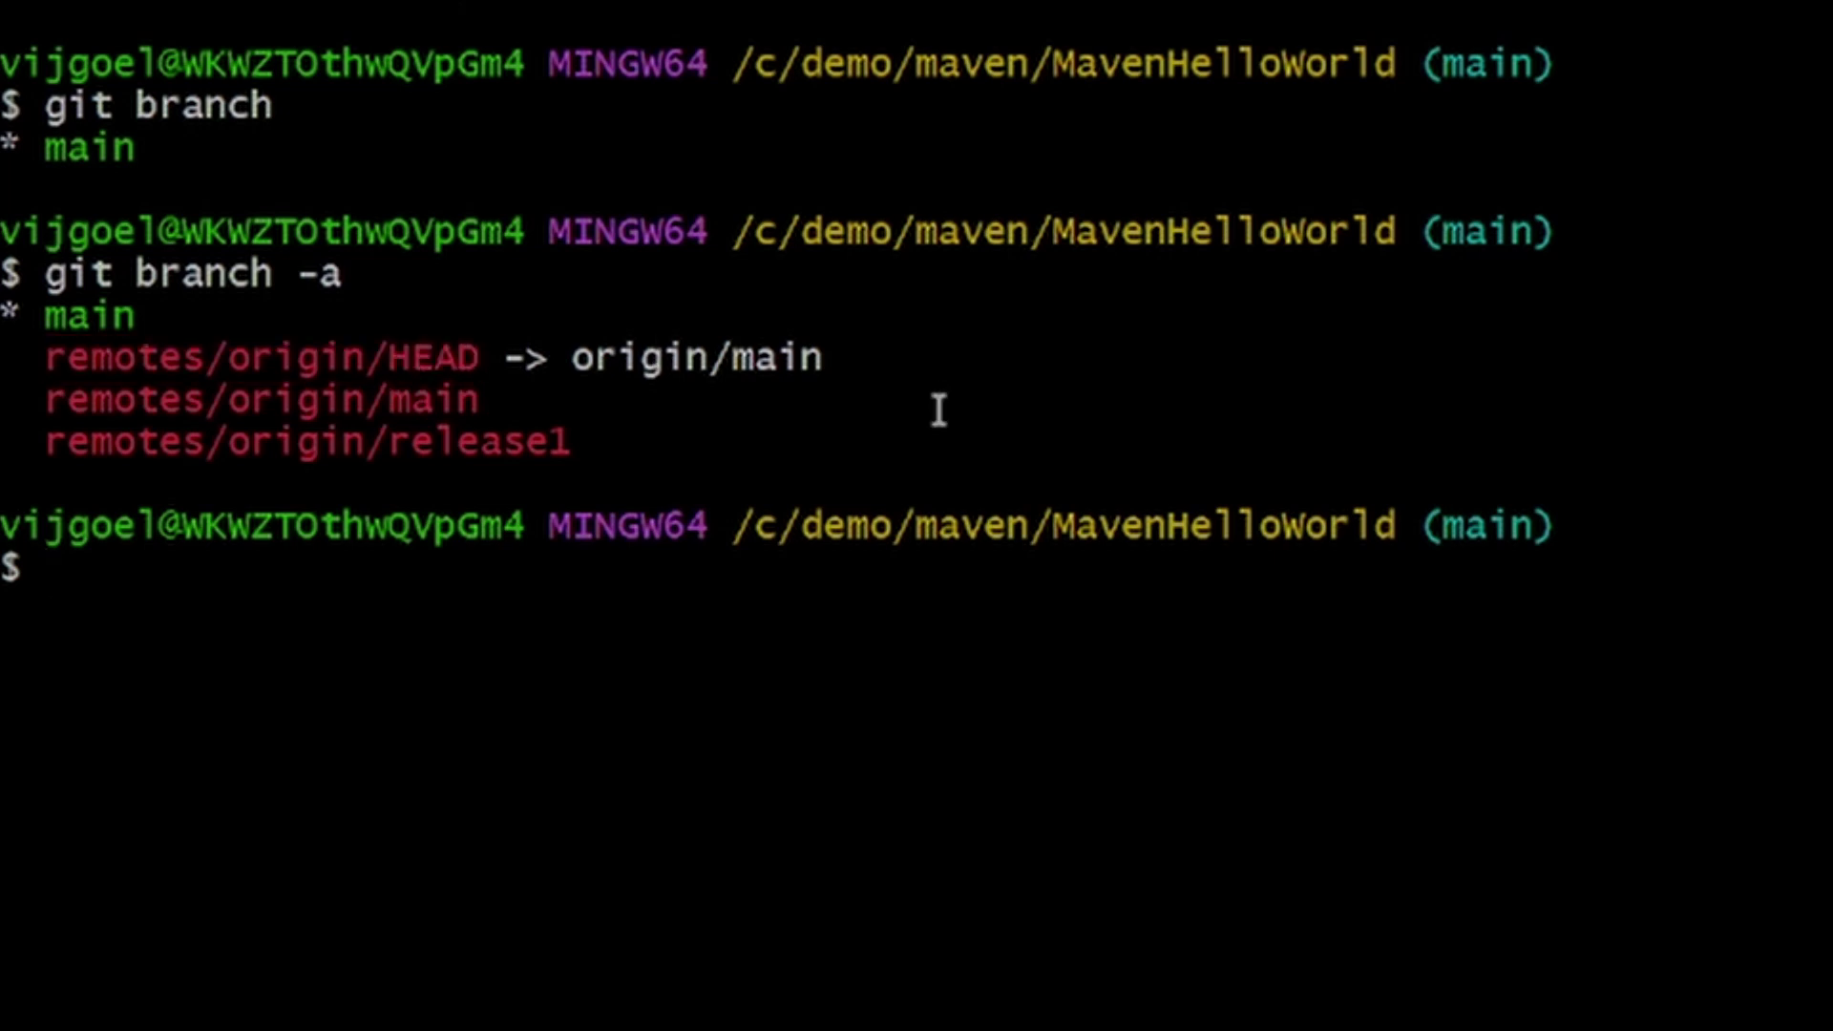
pyautogui.write('git ')
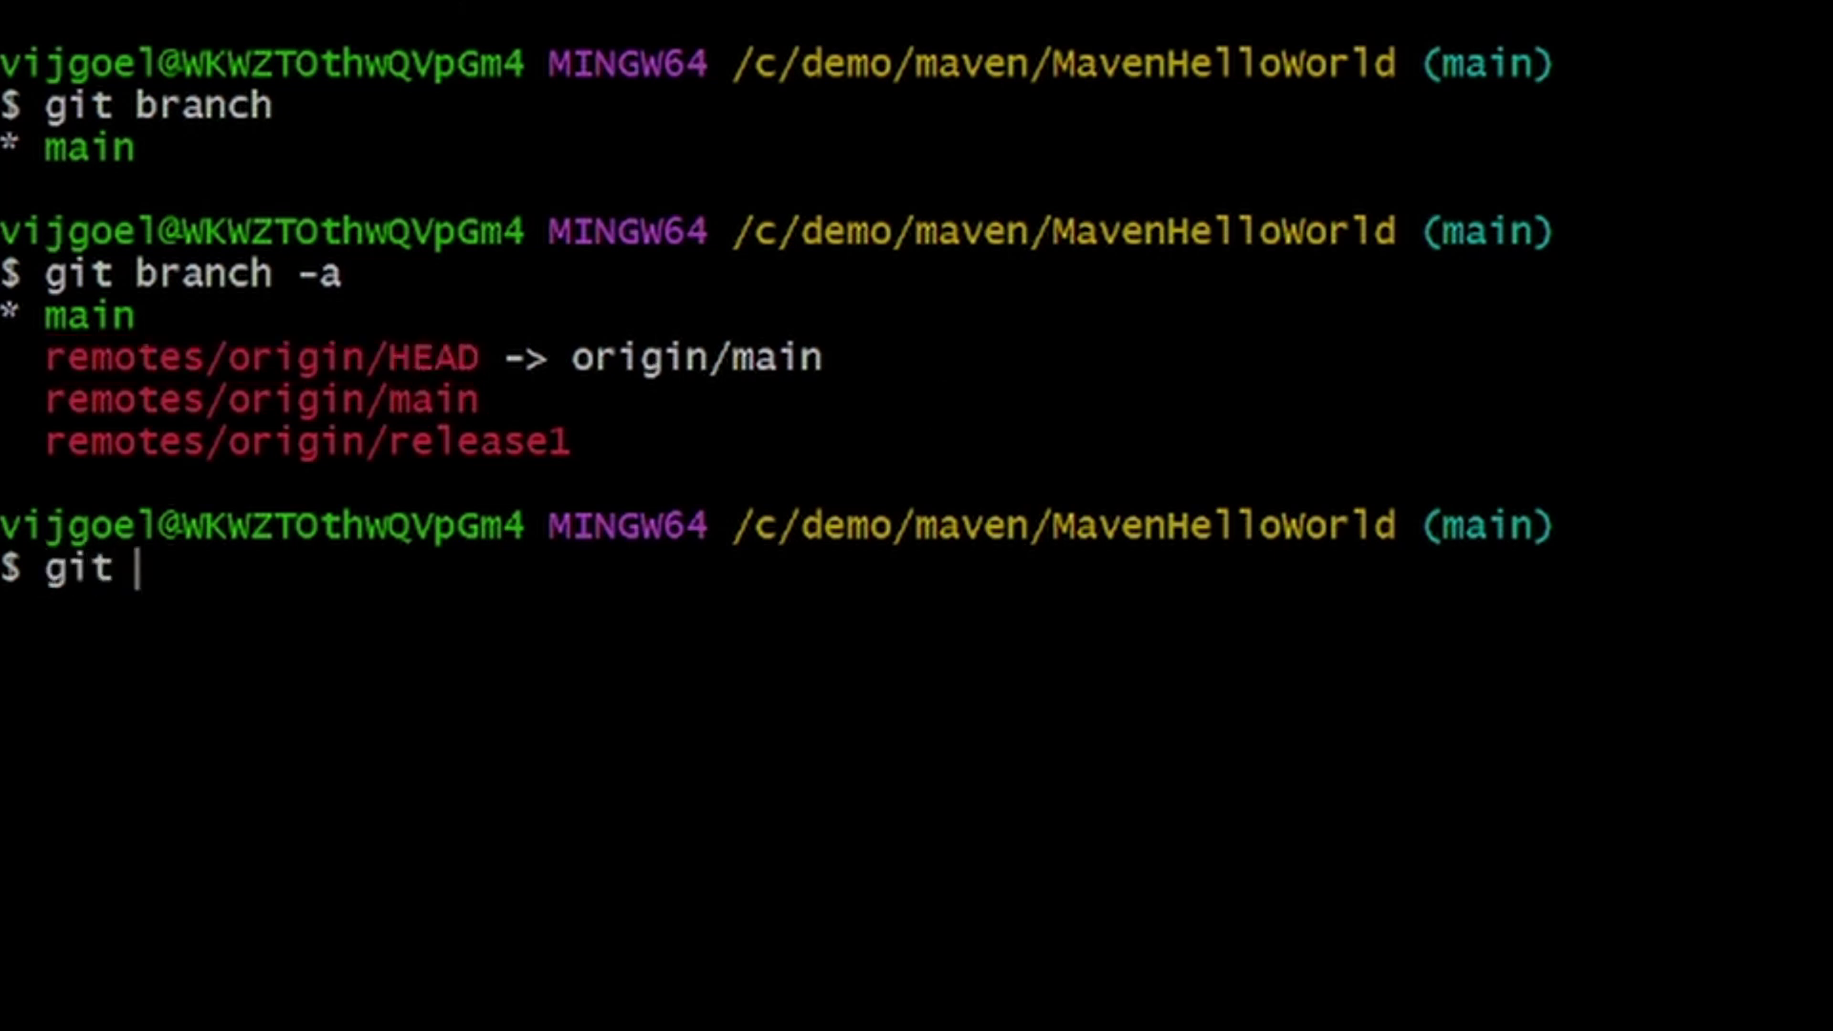
pyautogui.write('checko')
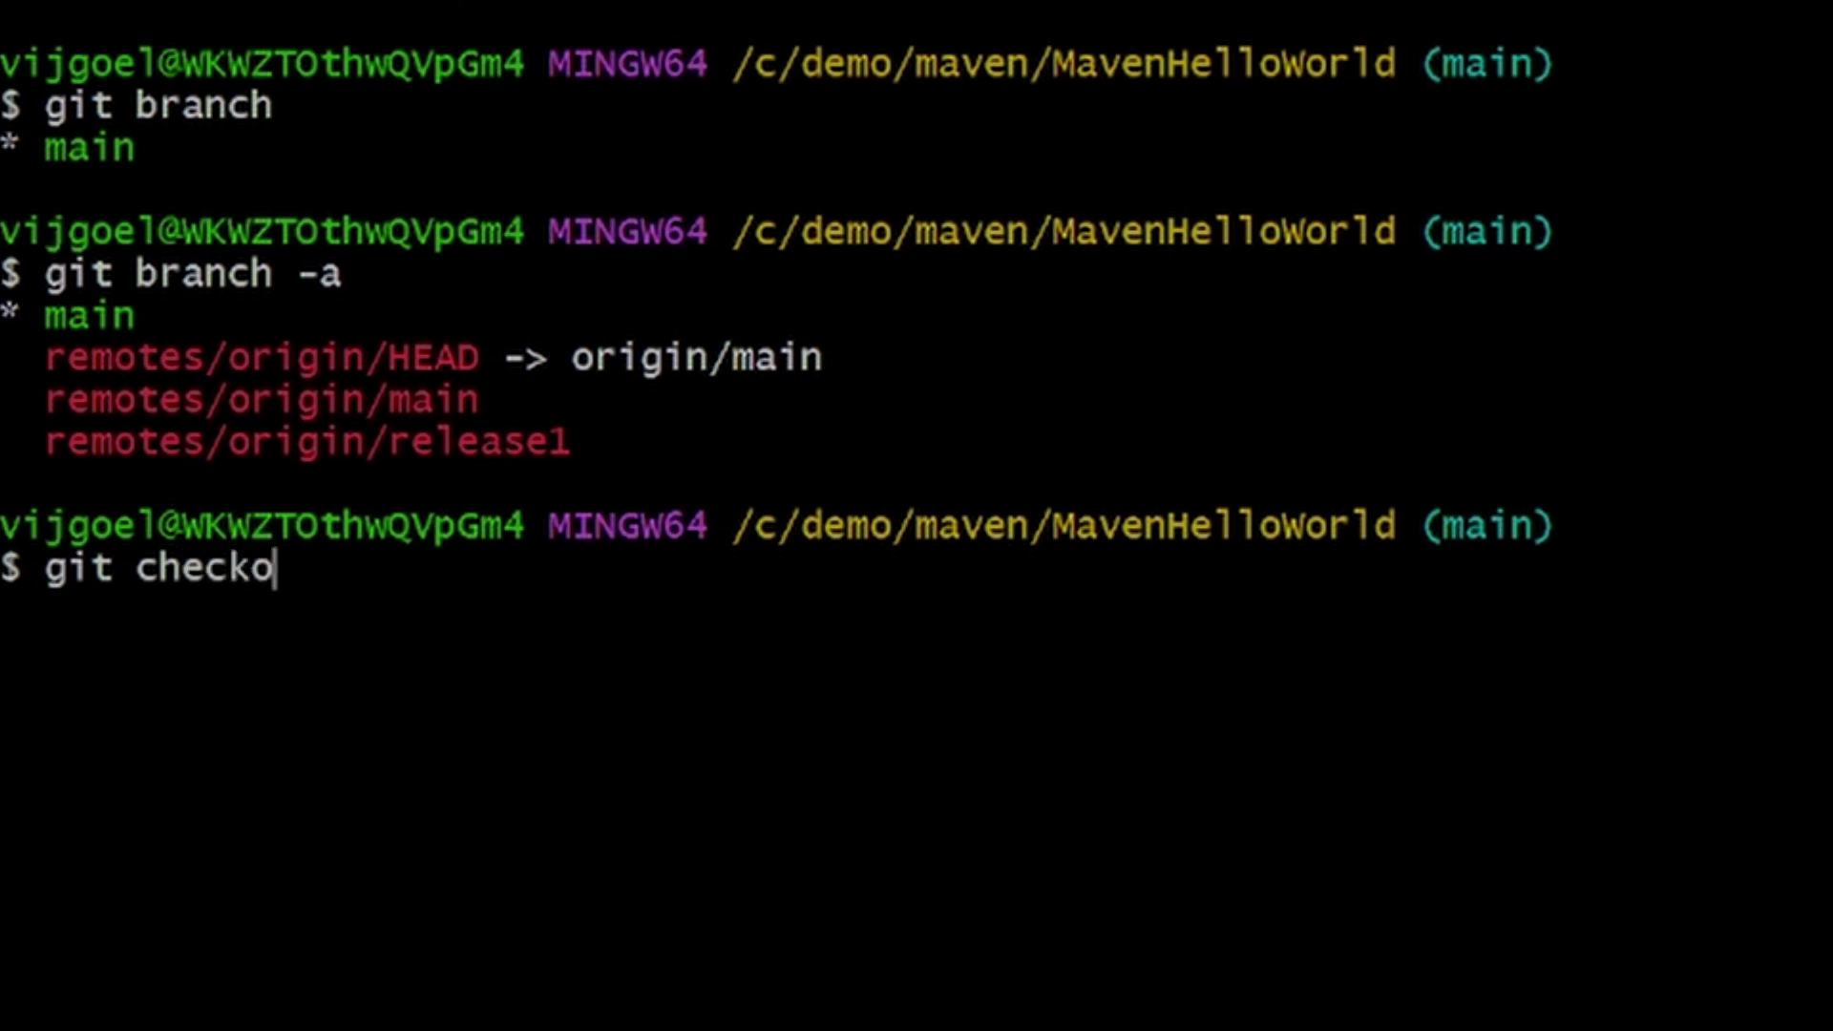
pyautogui.write('ut -b loc')
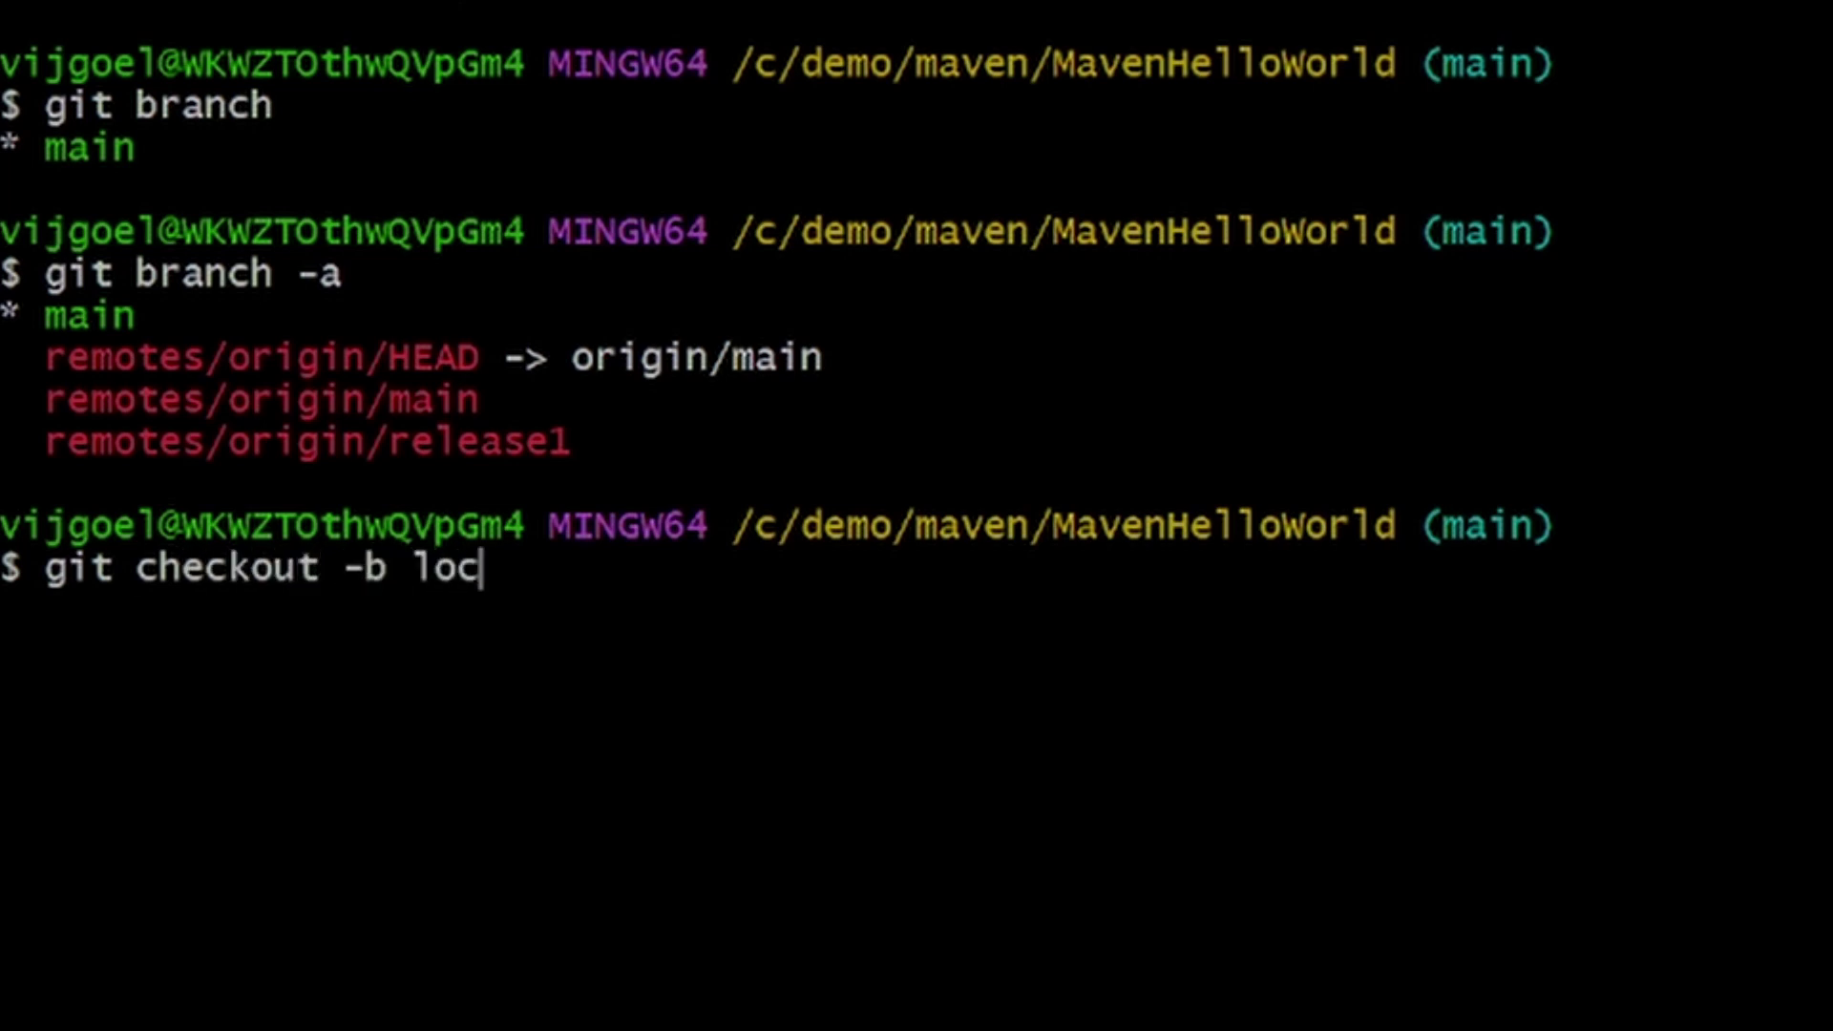
pyautogui.write('al')
# Step: Run git checkout -b local and confirm the prompt now shows local, not main
pyautogui.doubleClick(494, 573)
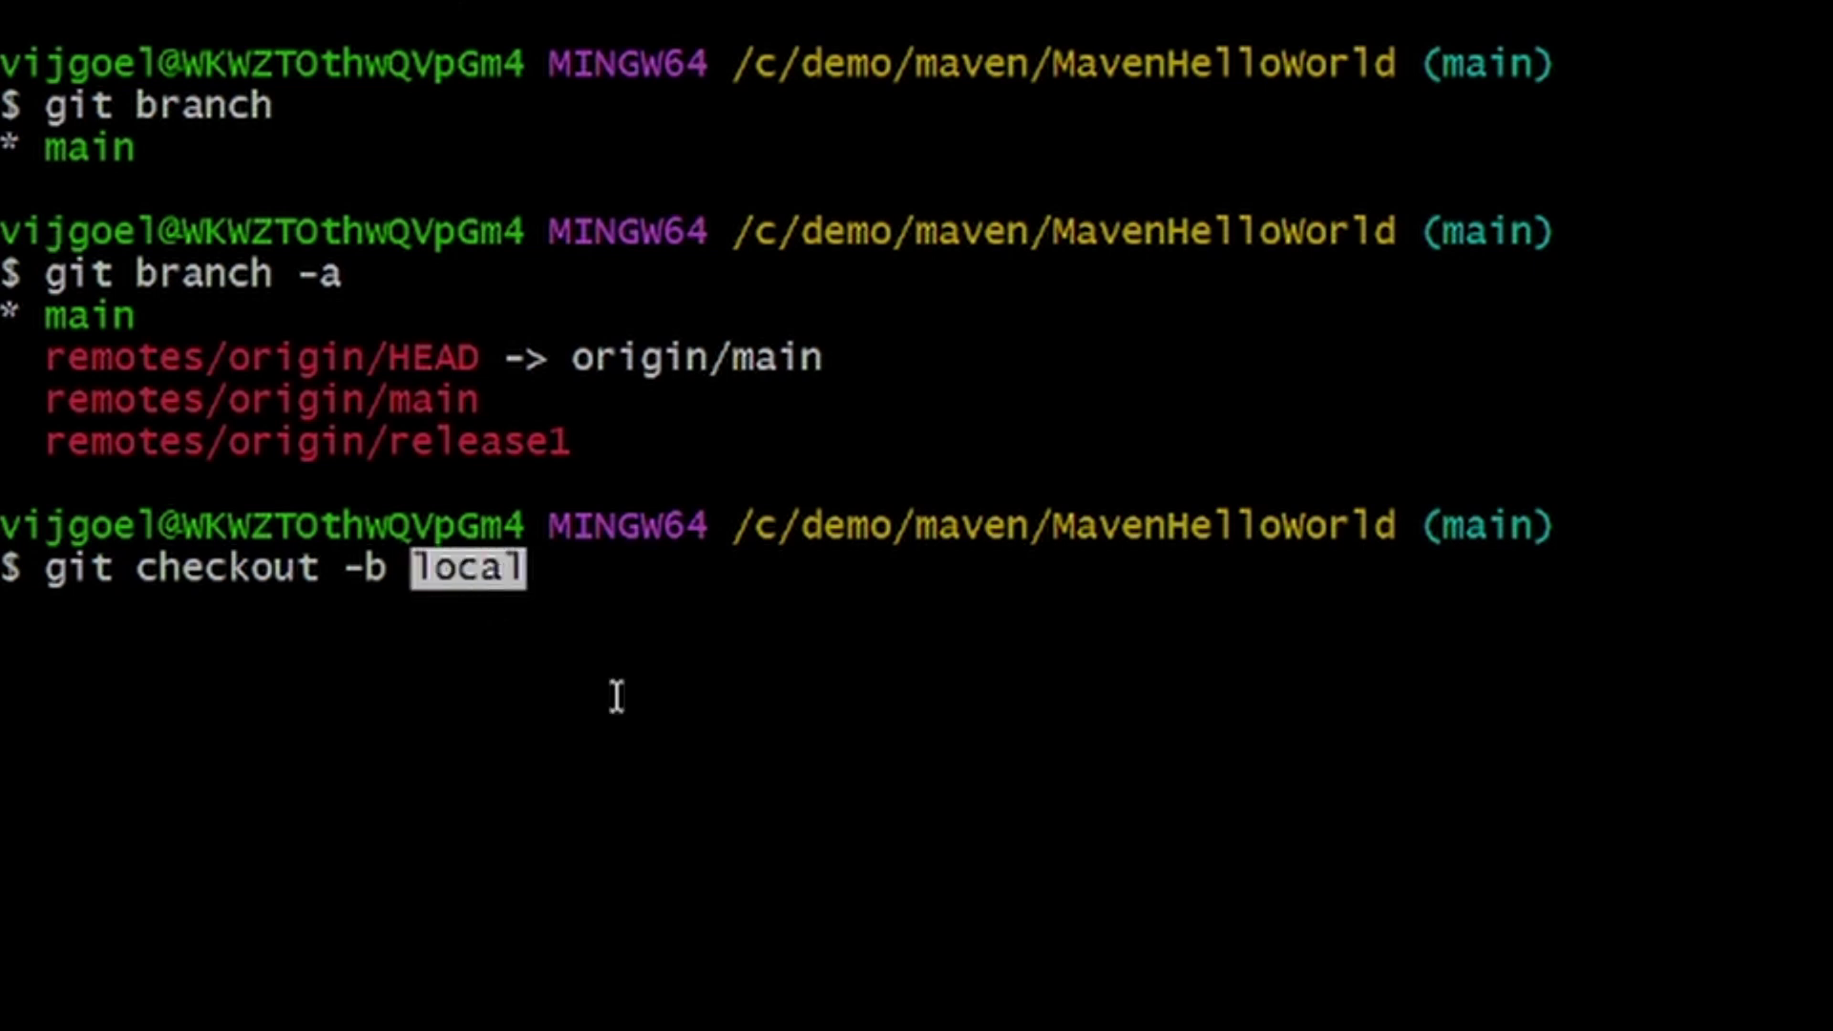
pyautogui.press('Return')
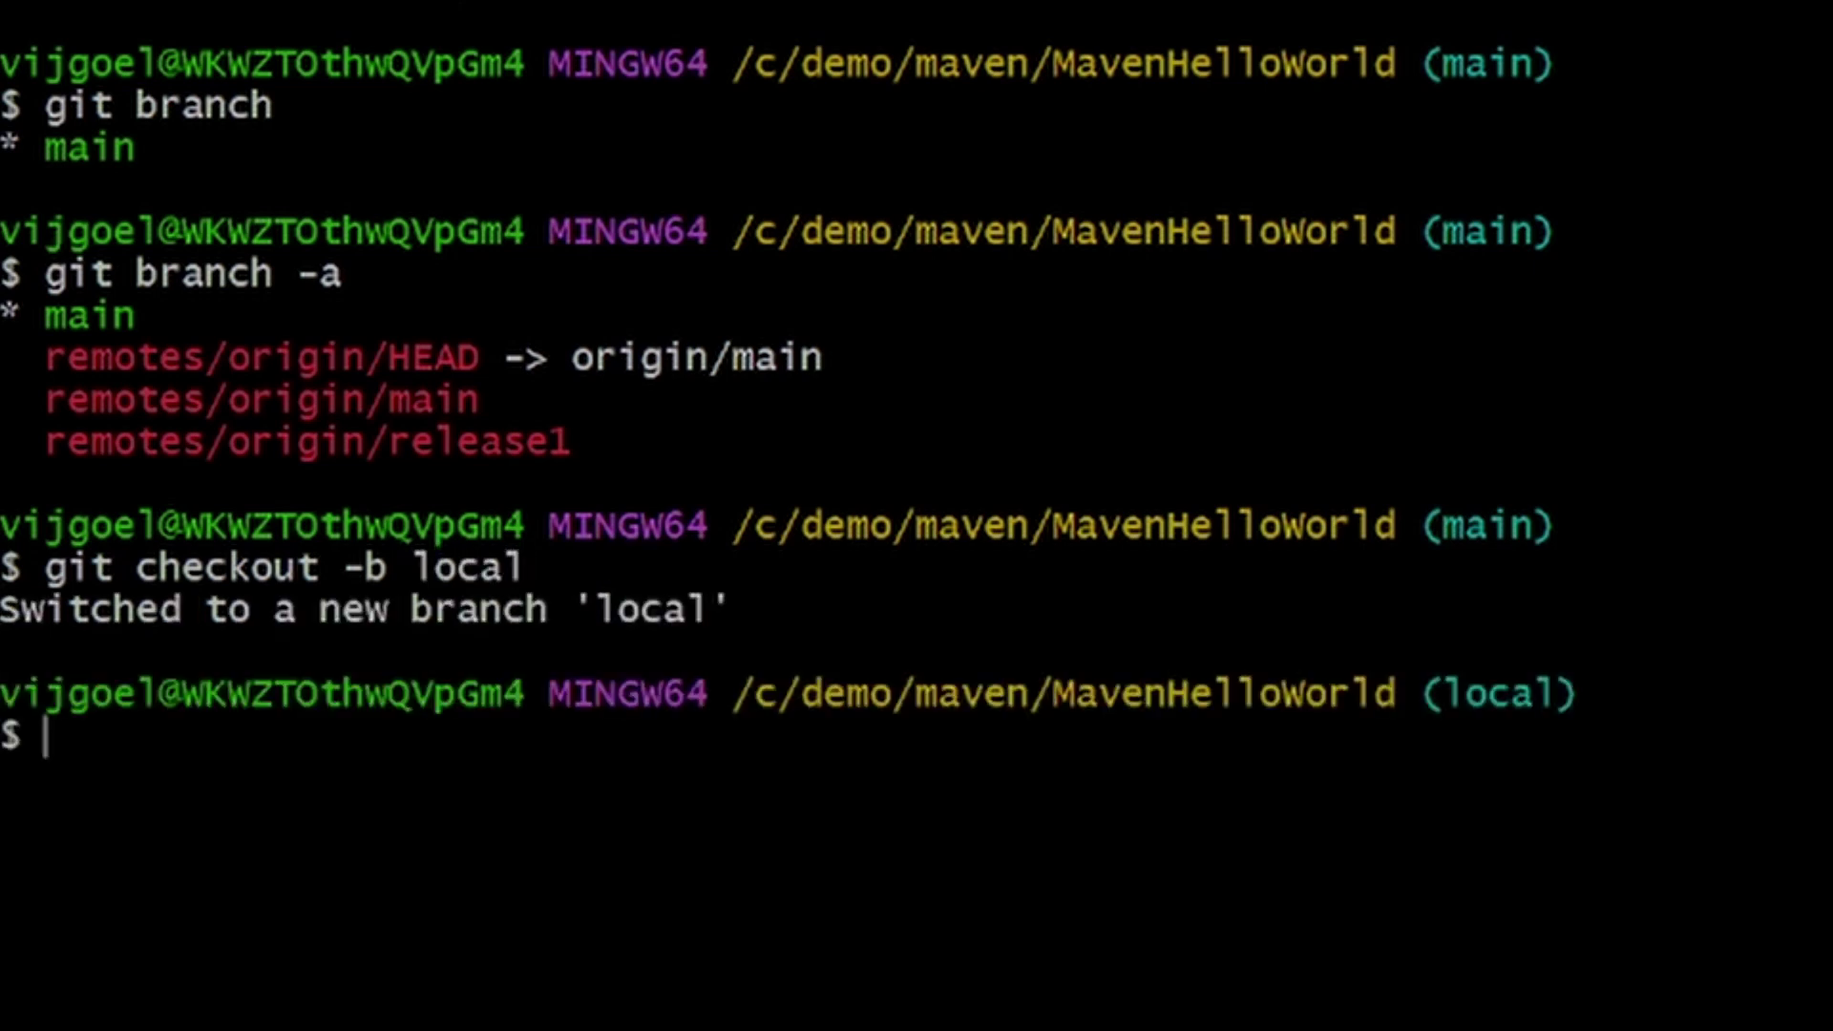
pyautogui.doubleClick(1501, 694)
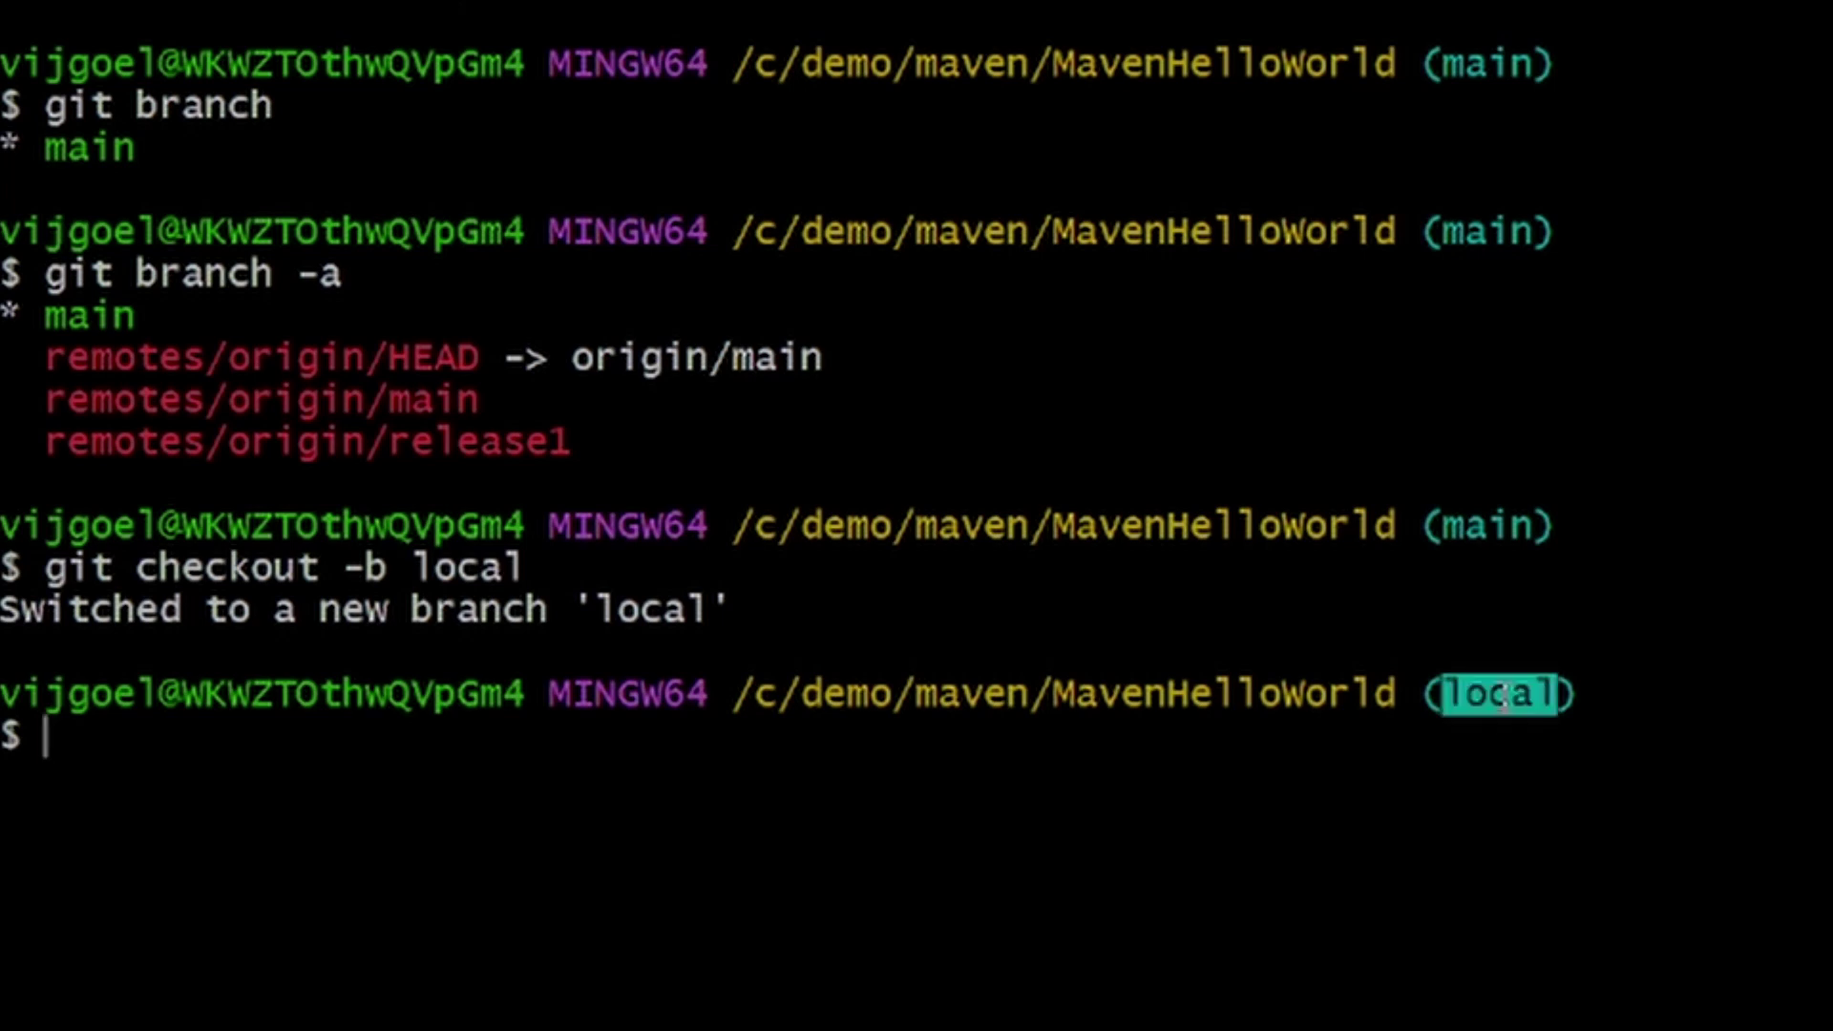
pyautogui.doubleClick(1489, 526)
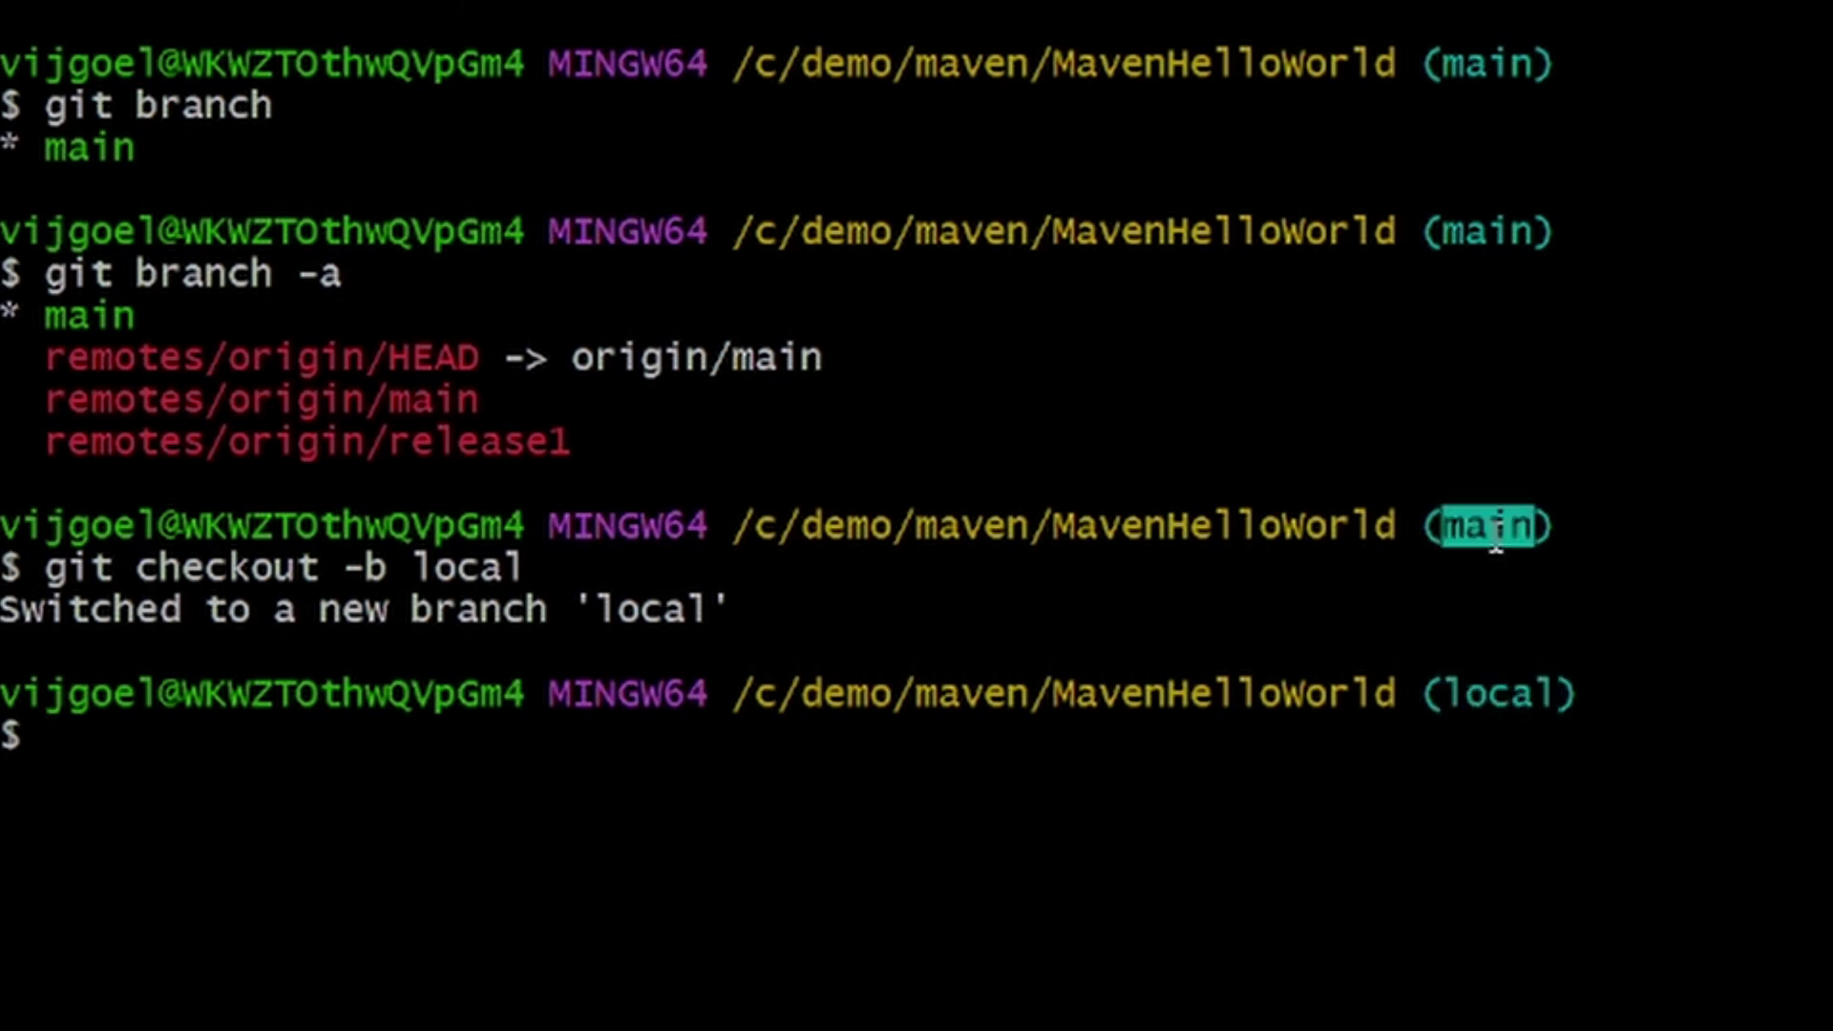
pyautogui.click(1710, 640)
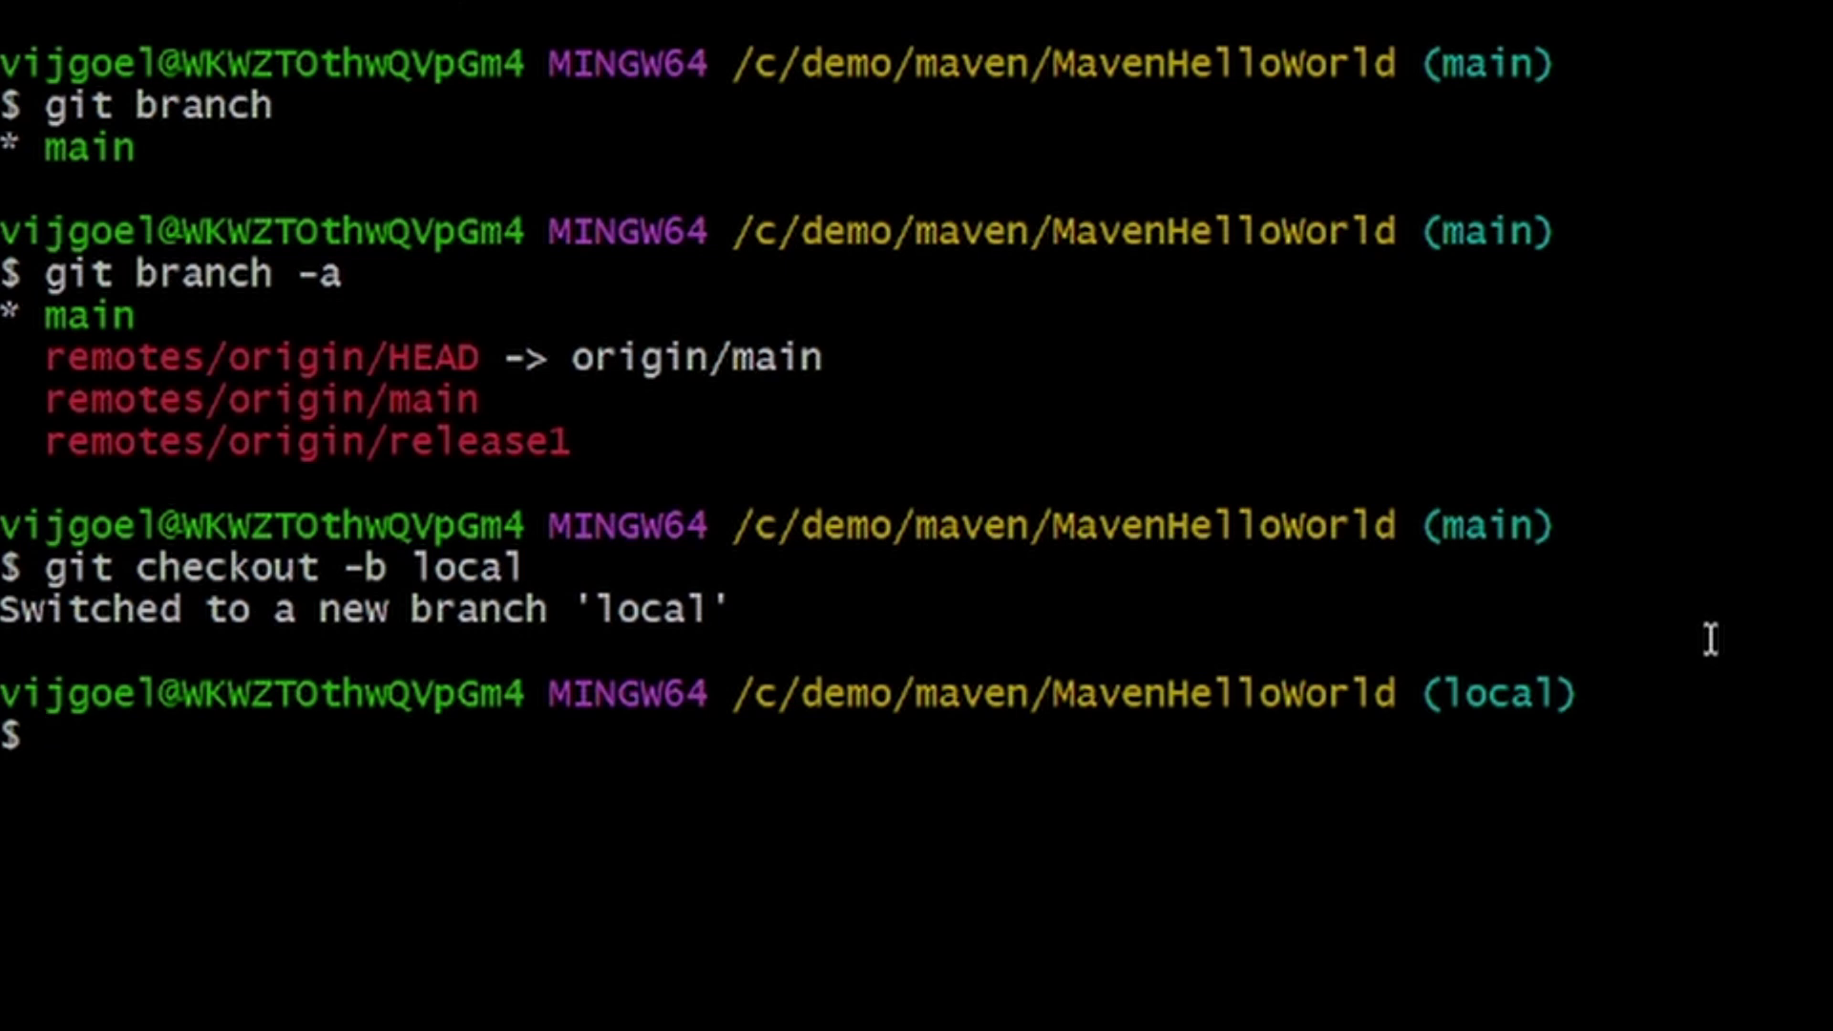
pyautogui.write('git p')
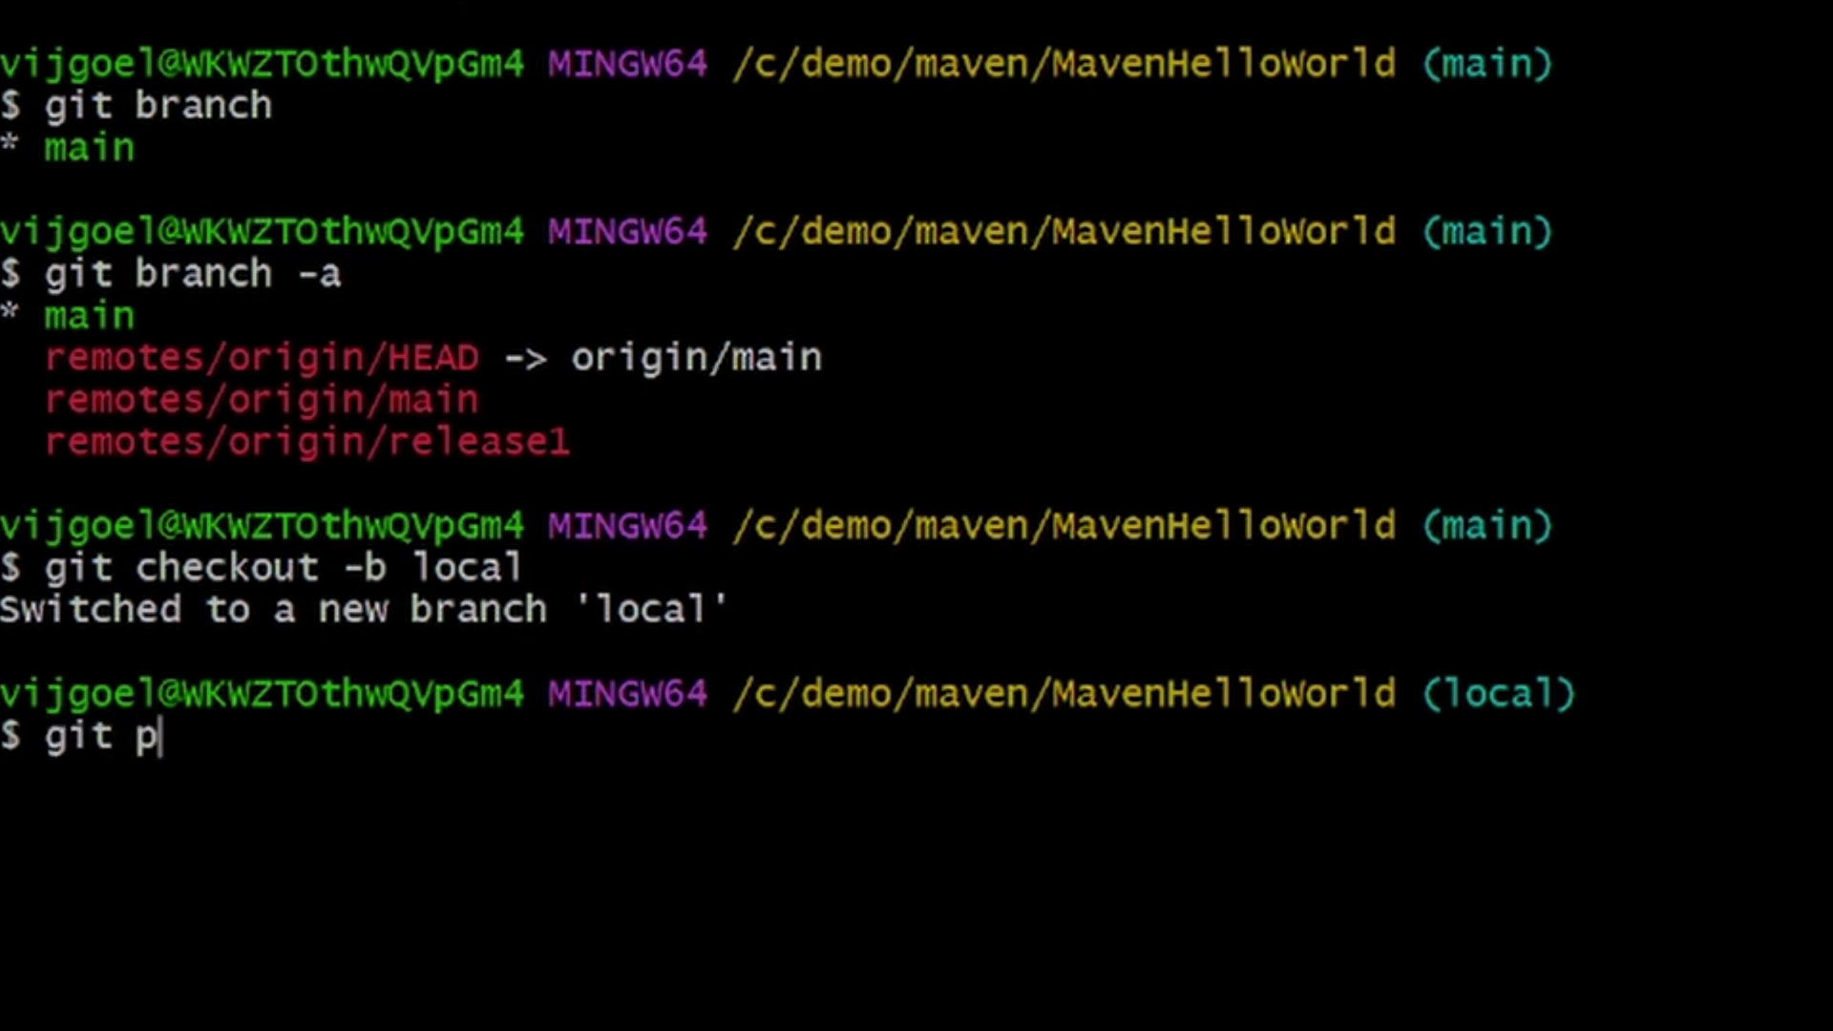
pyautogui.write('ush origin')
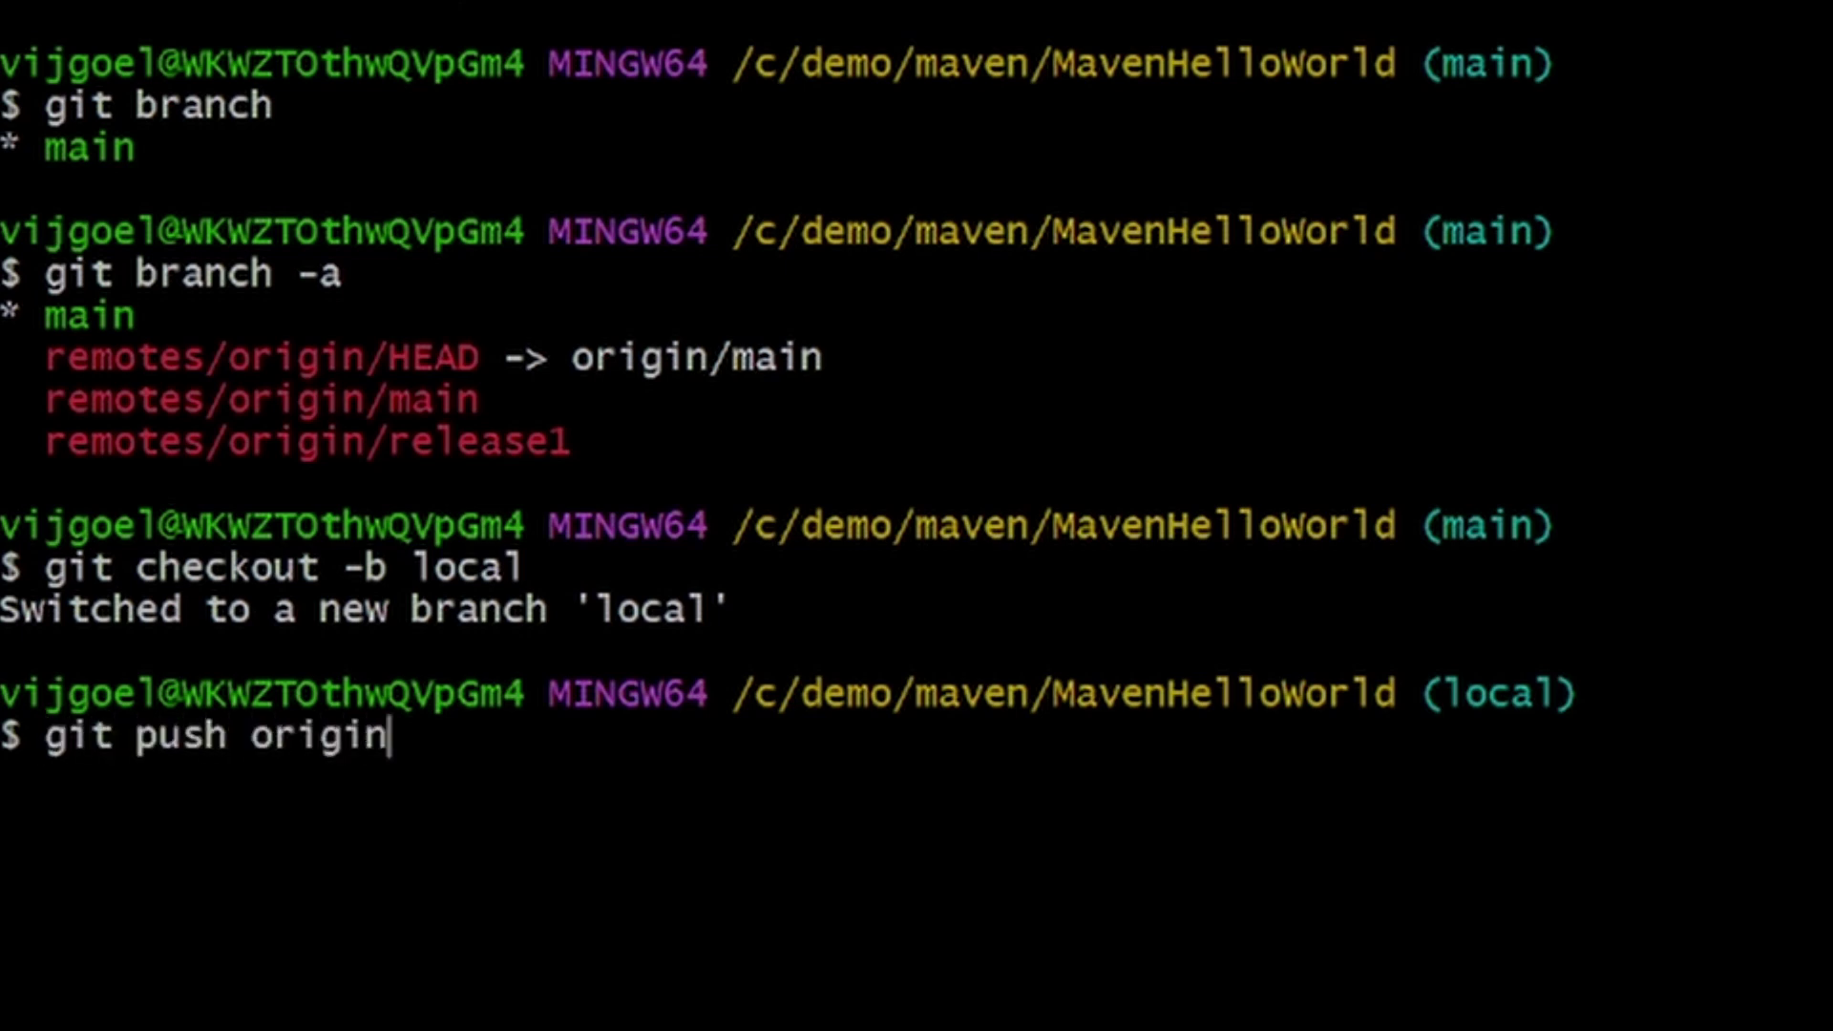
# Step: After git push origin fails with no upstream, run git push origin local and return to Chrome
pyautogui.press('Return')
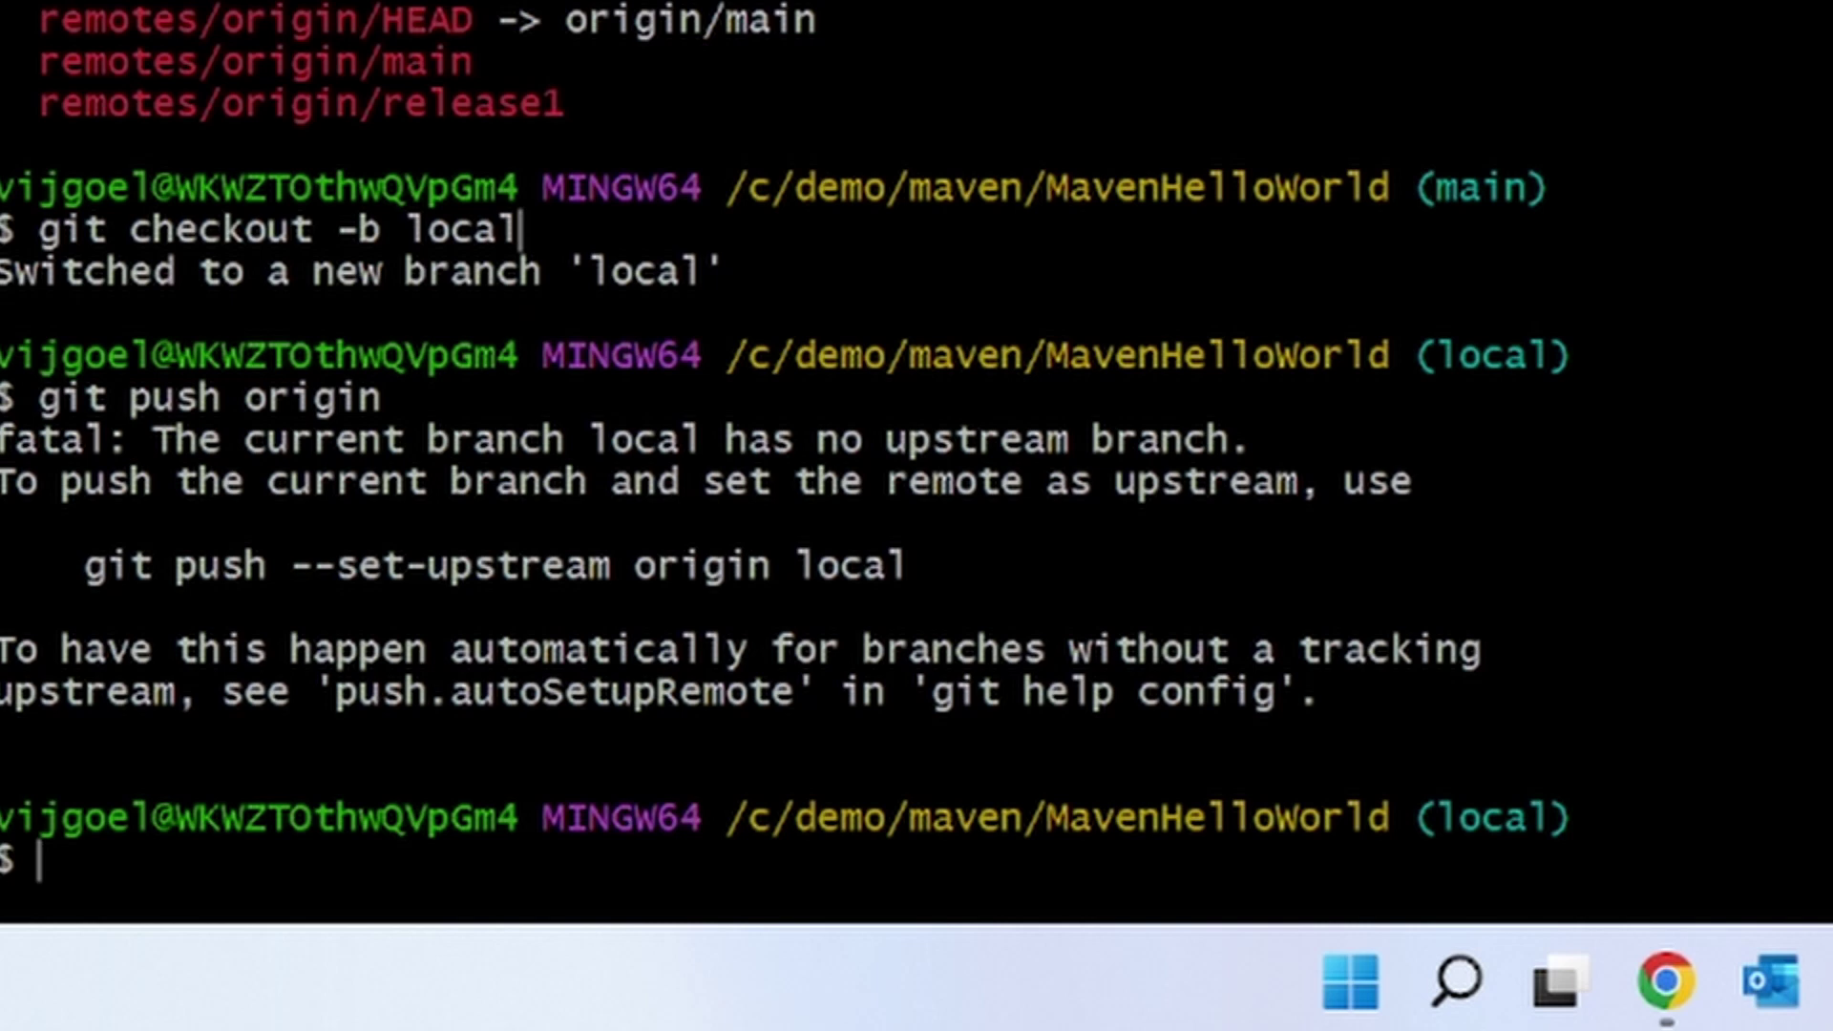
pyautogui.press('Up')
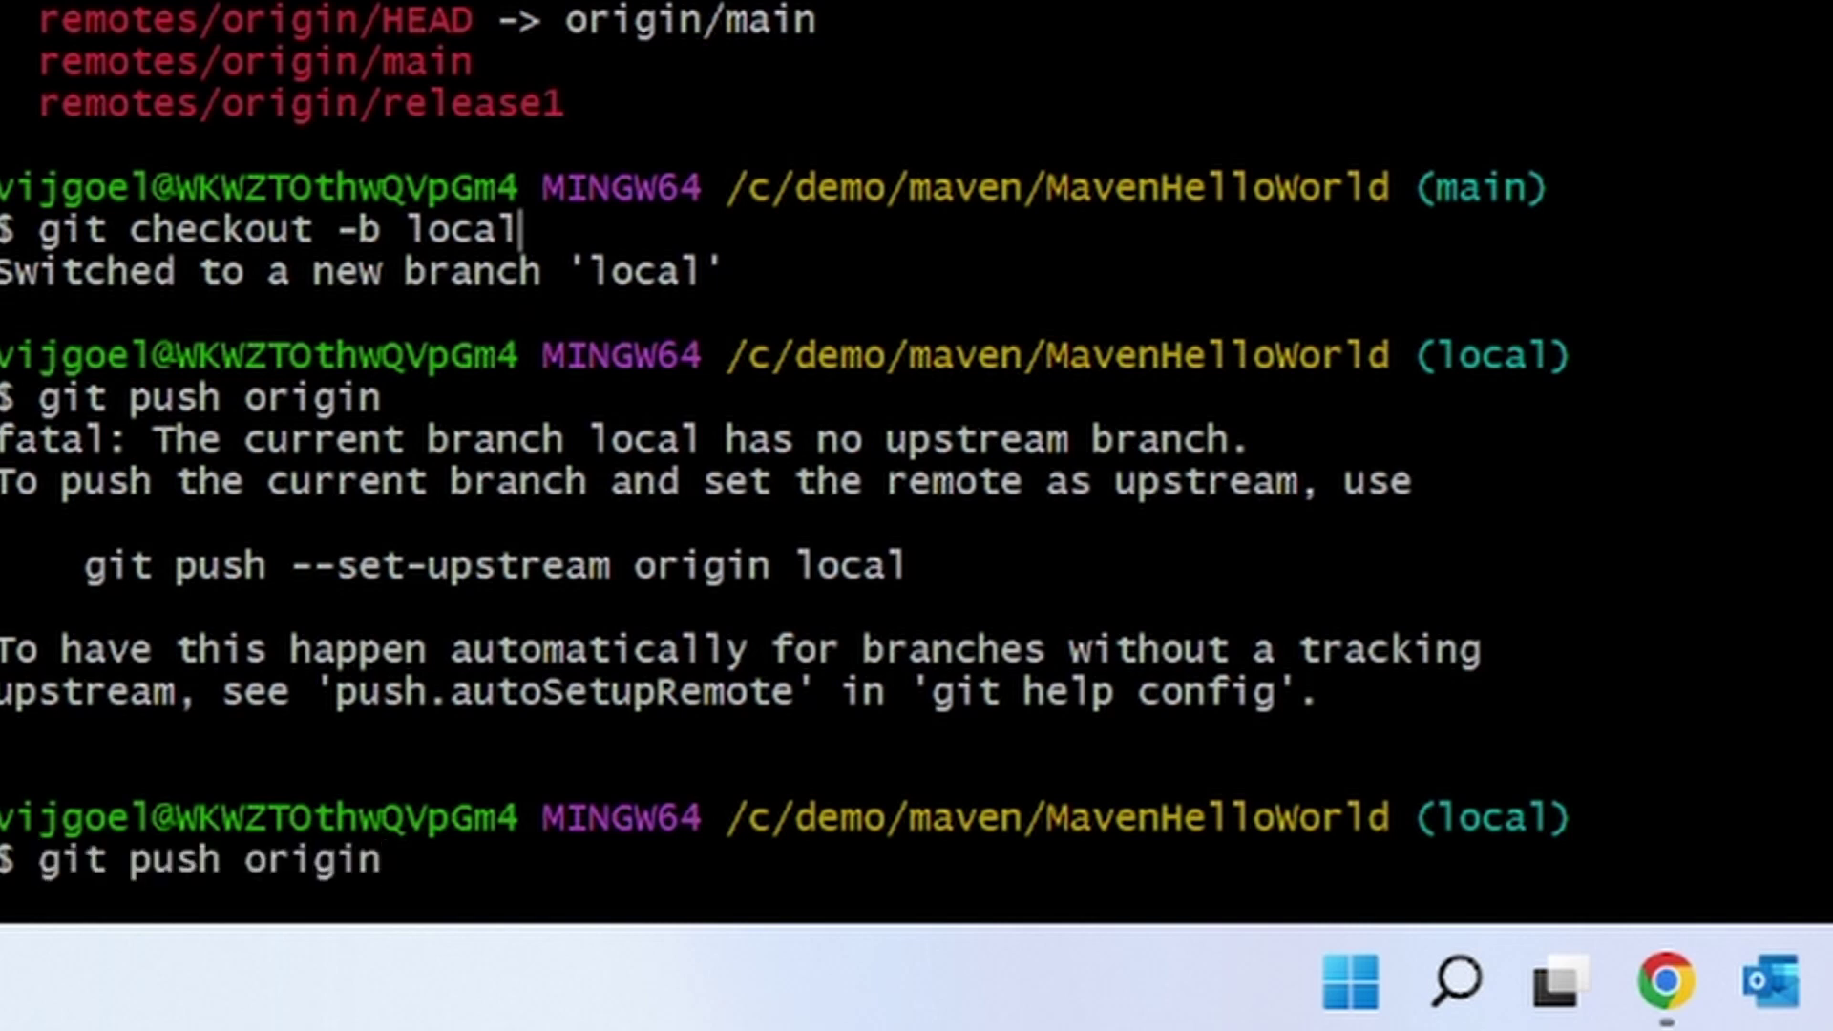
pyautogui.write('local')
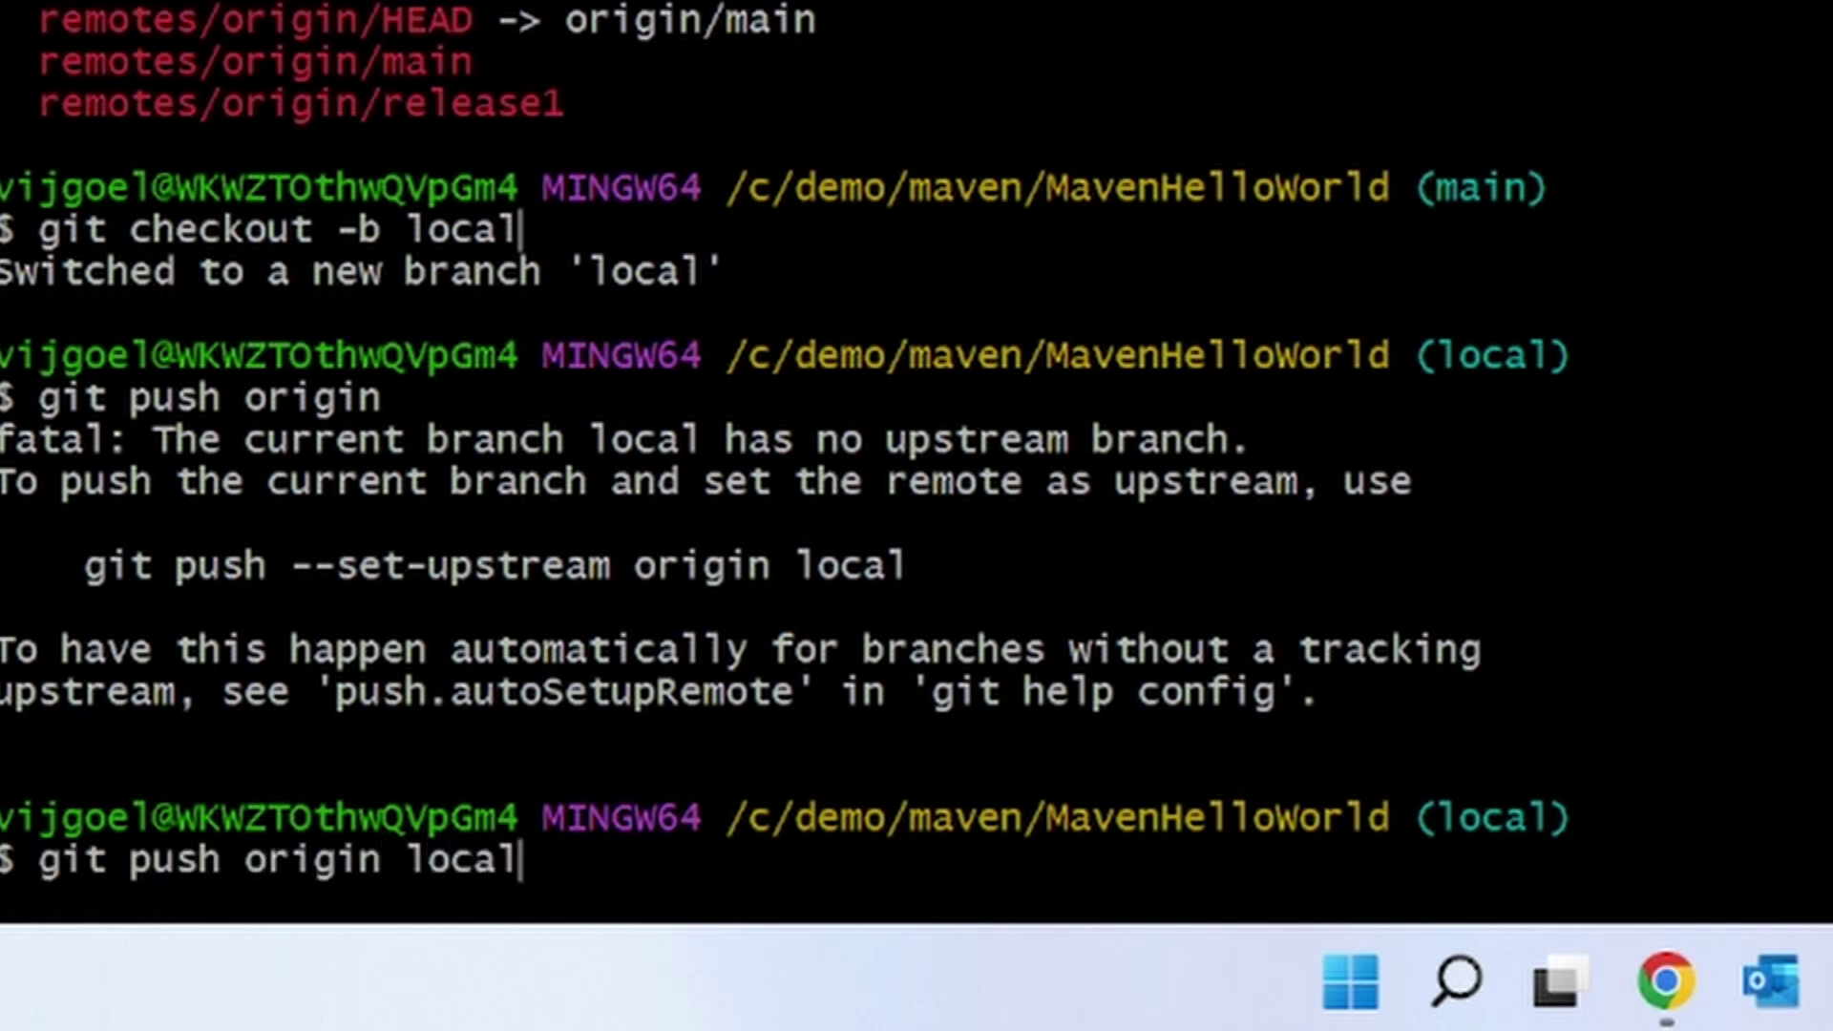
pyautogui.press('Return')
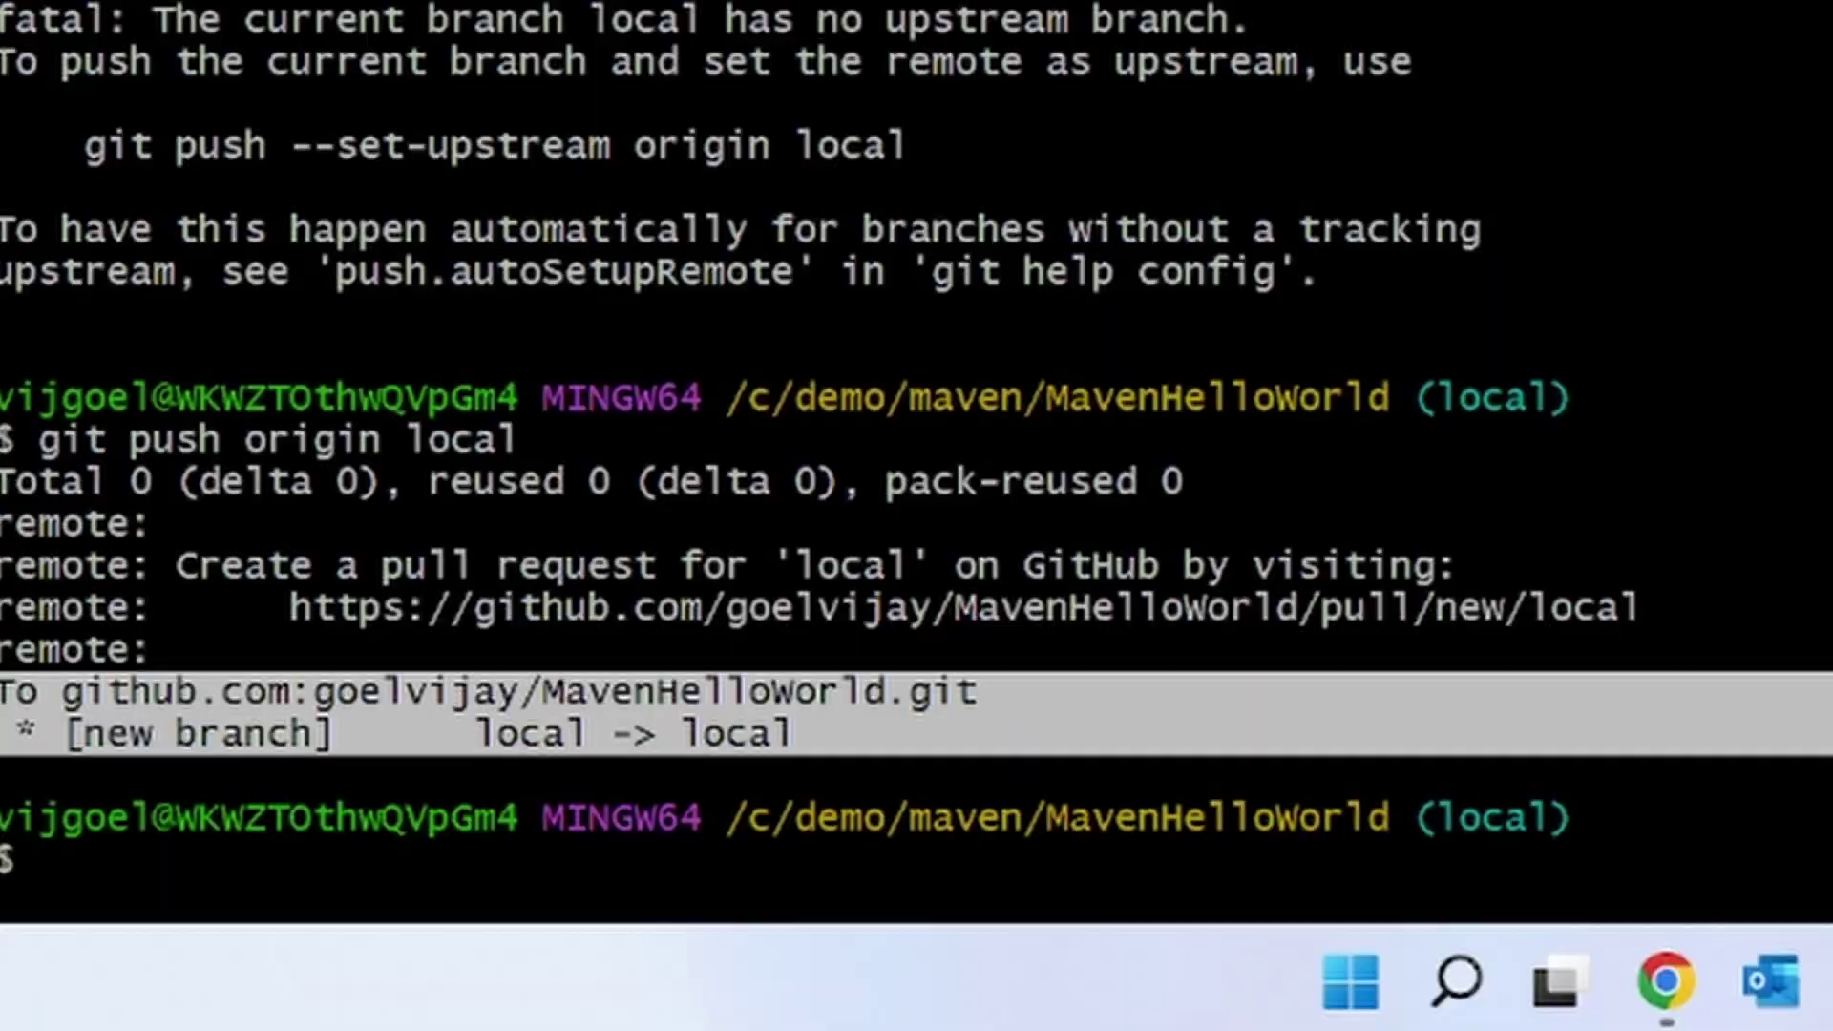
pyautogui.hotkey('alt', 'Tab')
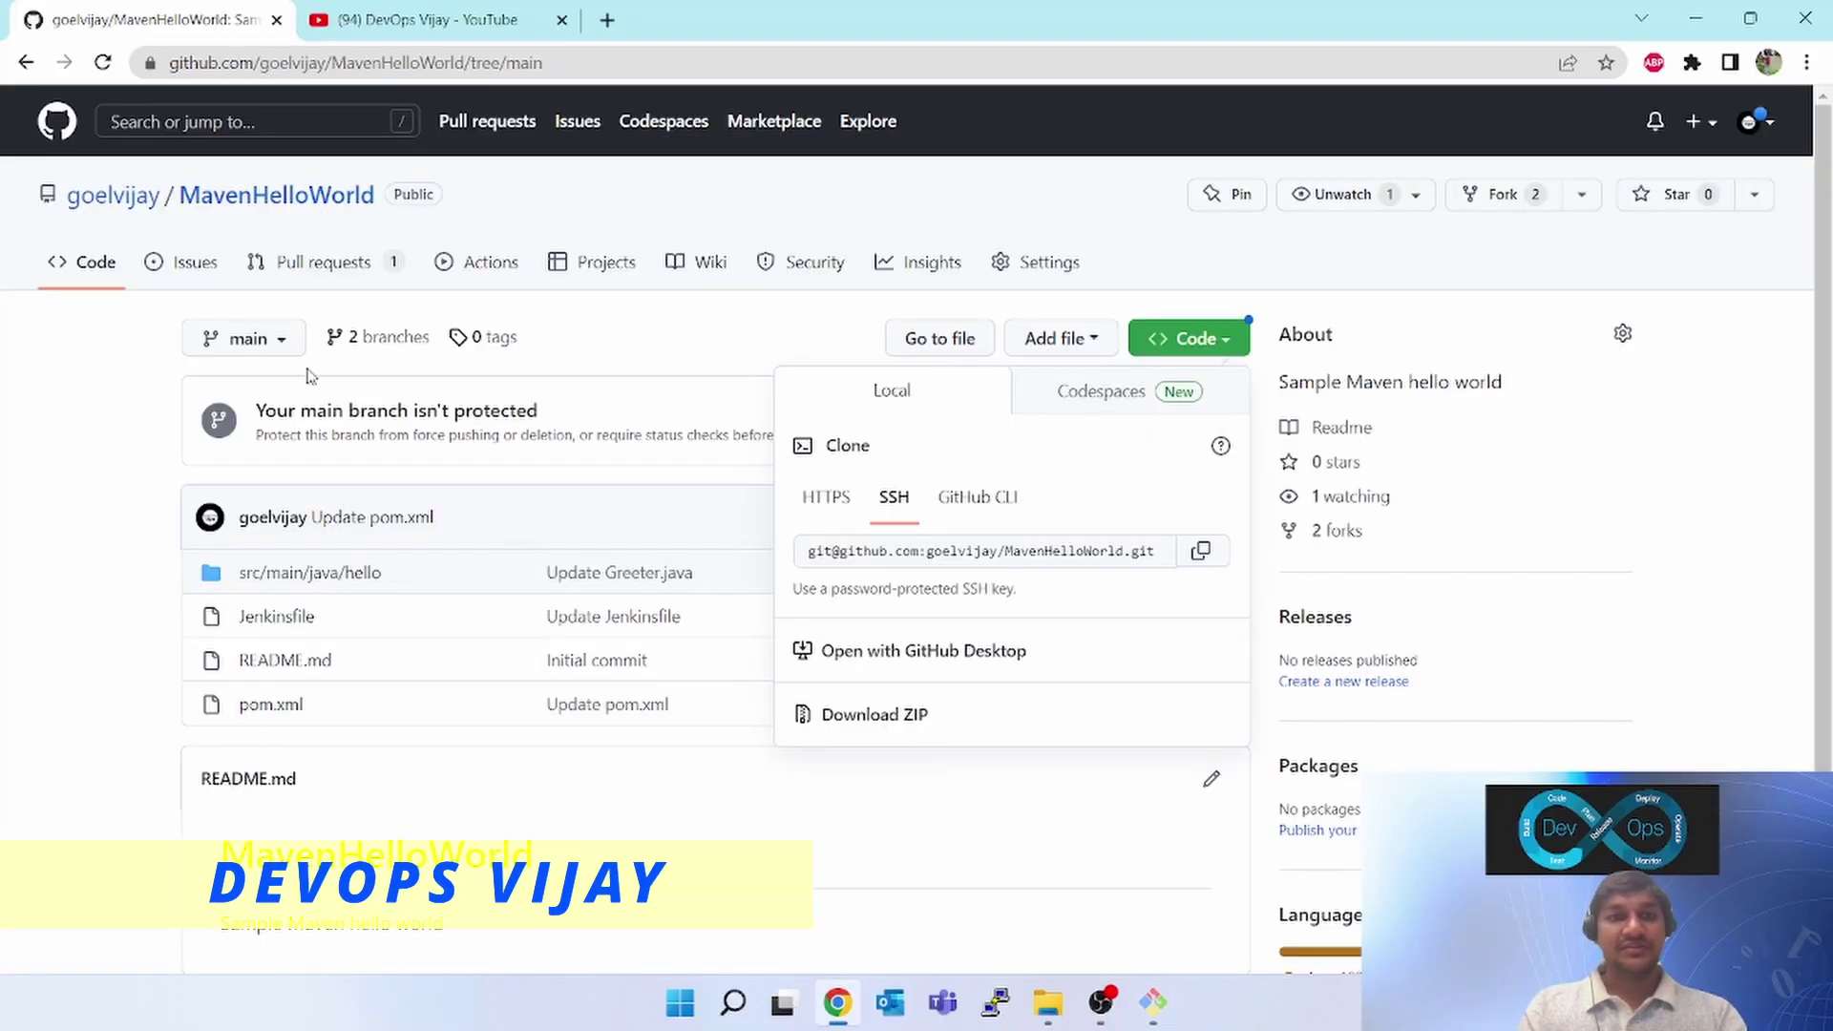
# Step: Refresh the repo page, confirm branches main, local and release1, then return to Git Bash
pyautogui.press('F5')
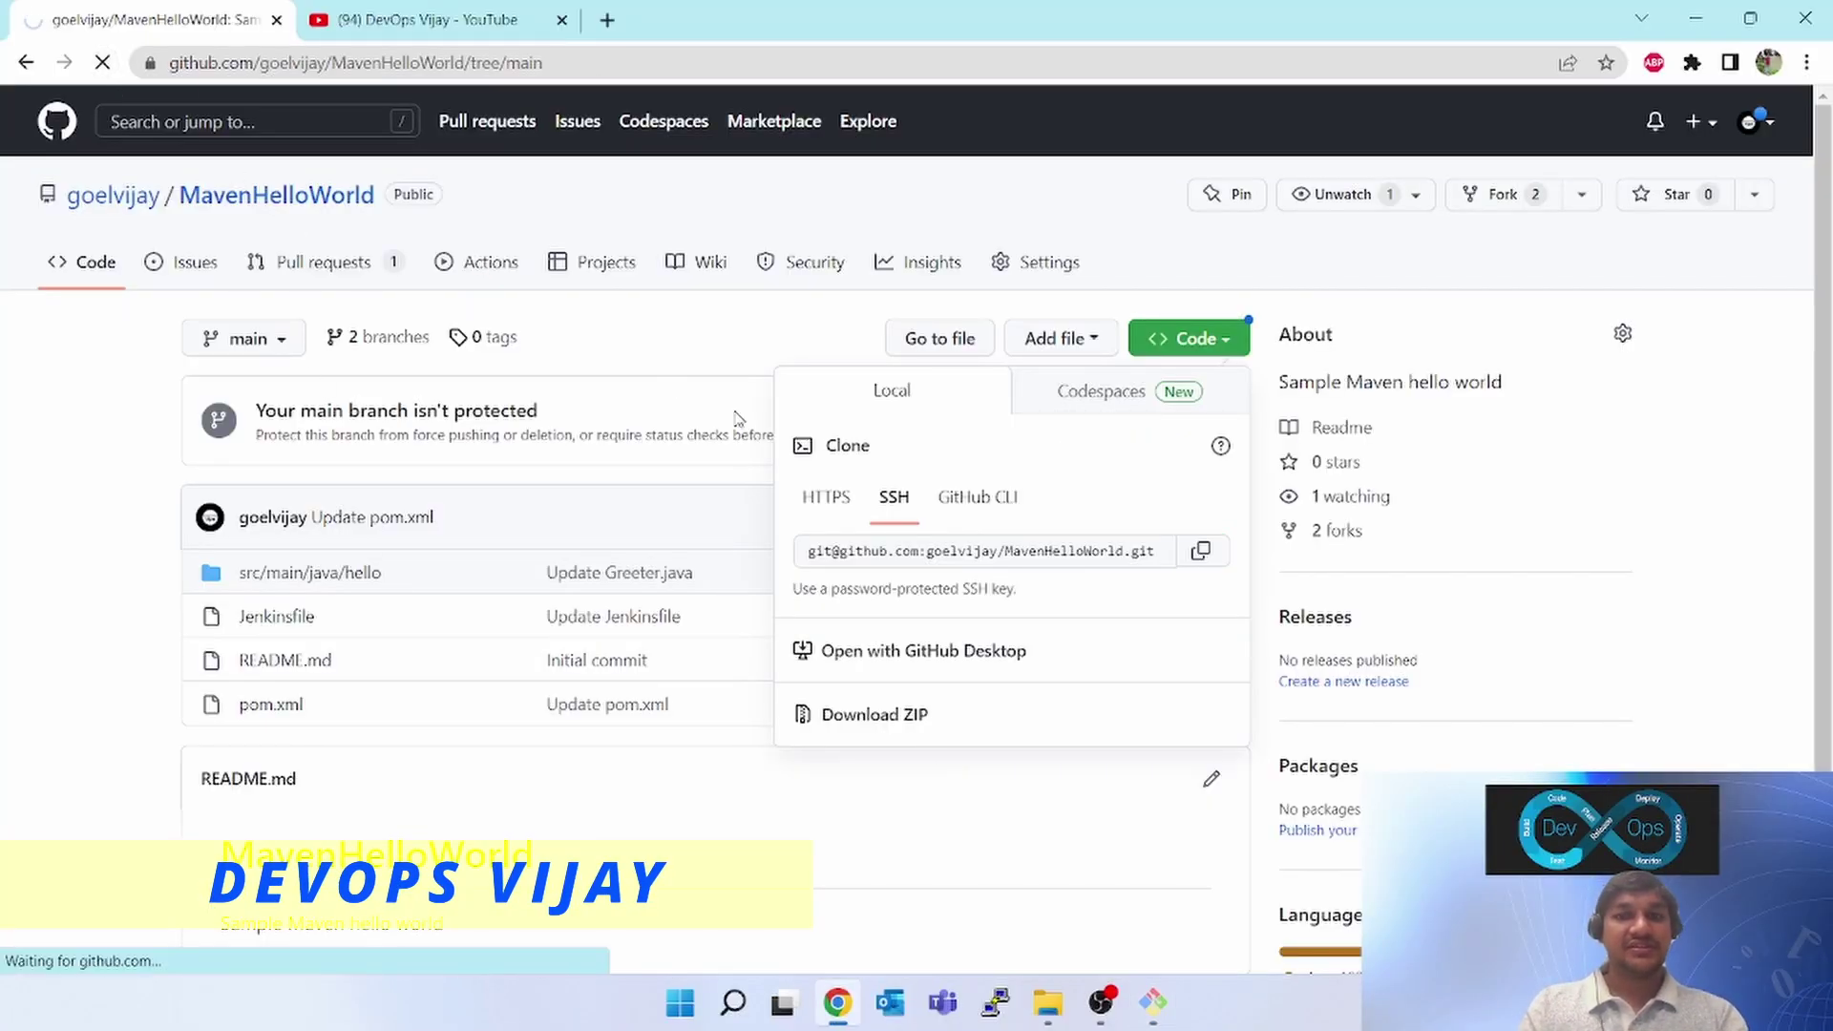
pyautogui.click(290, 336)
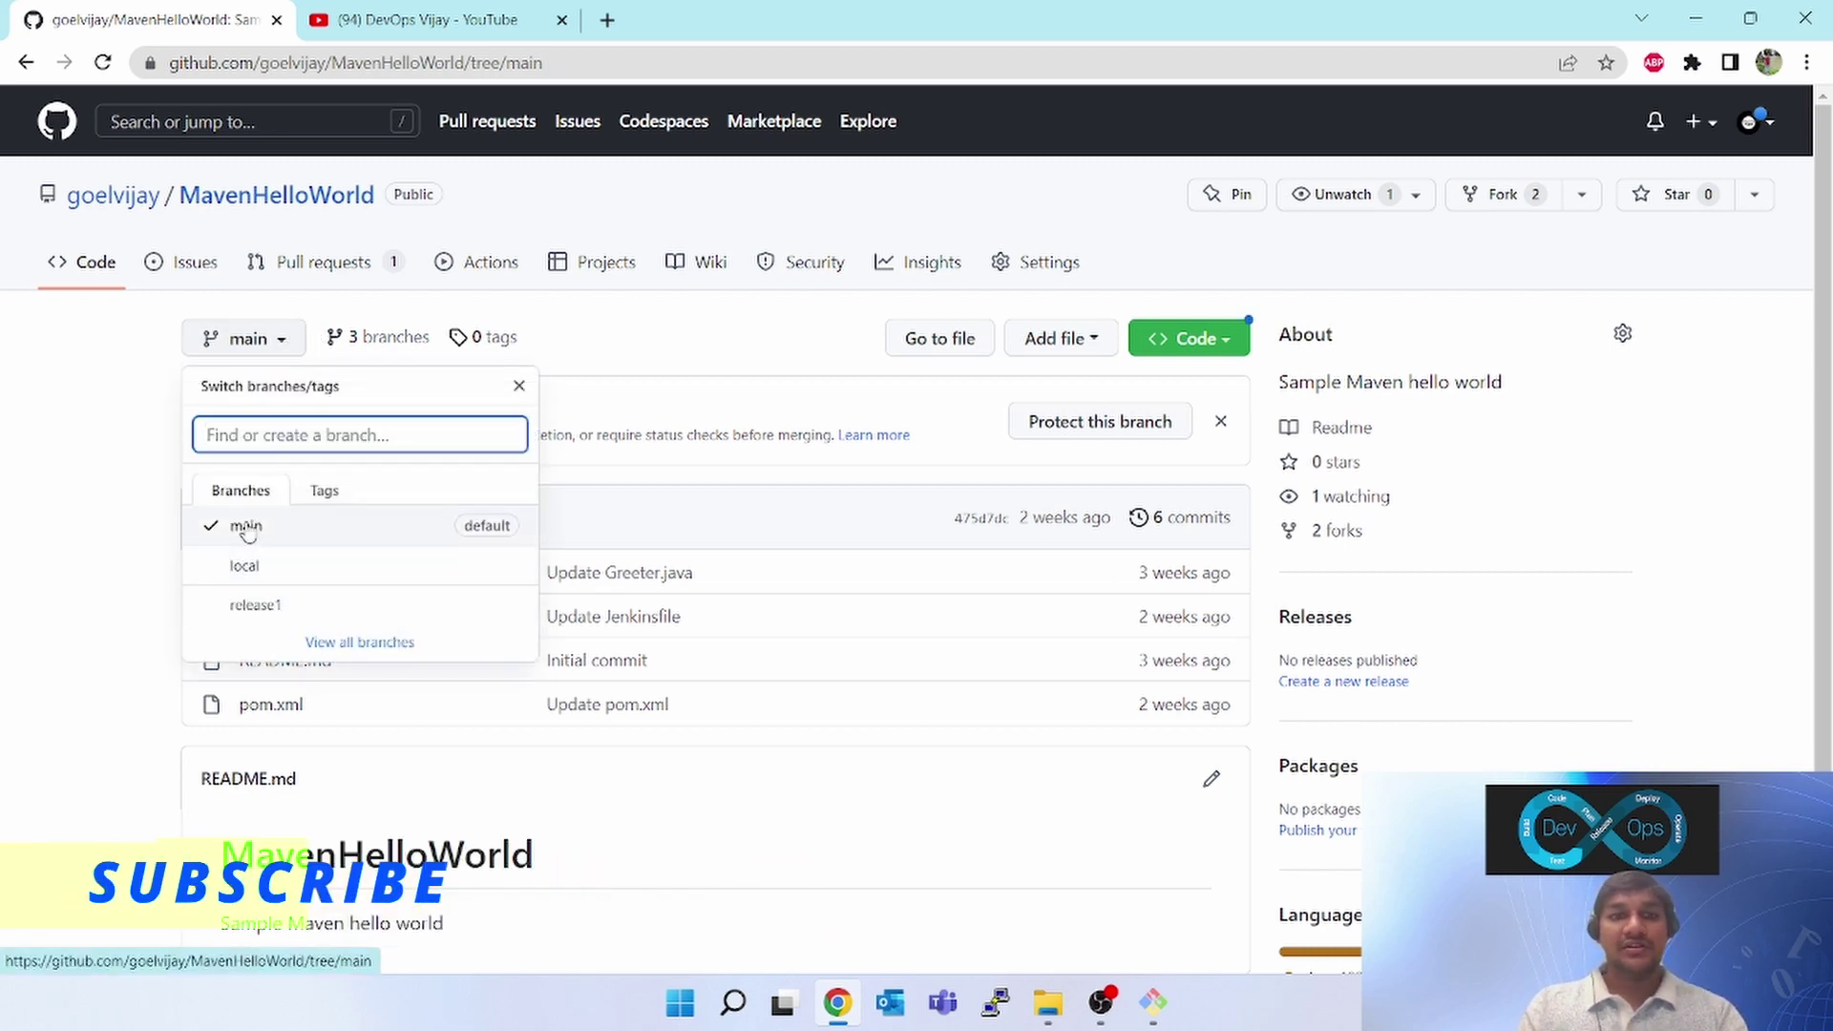
pyautogui.click(49, 565)
pyautogui.hotkey('alt', 'Tab')
pyautogui.click(980, 582)
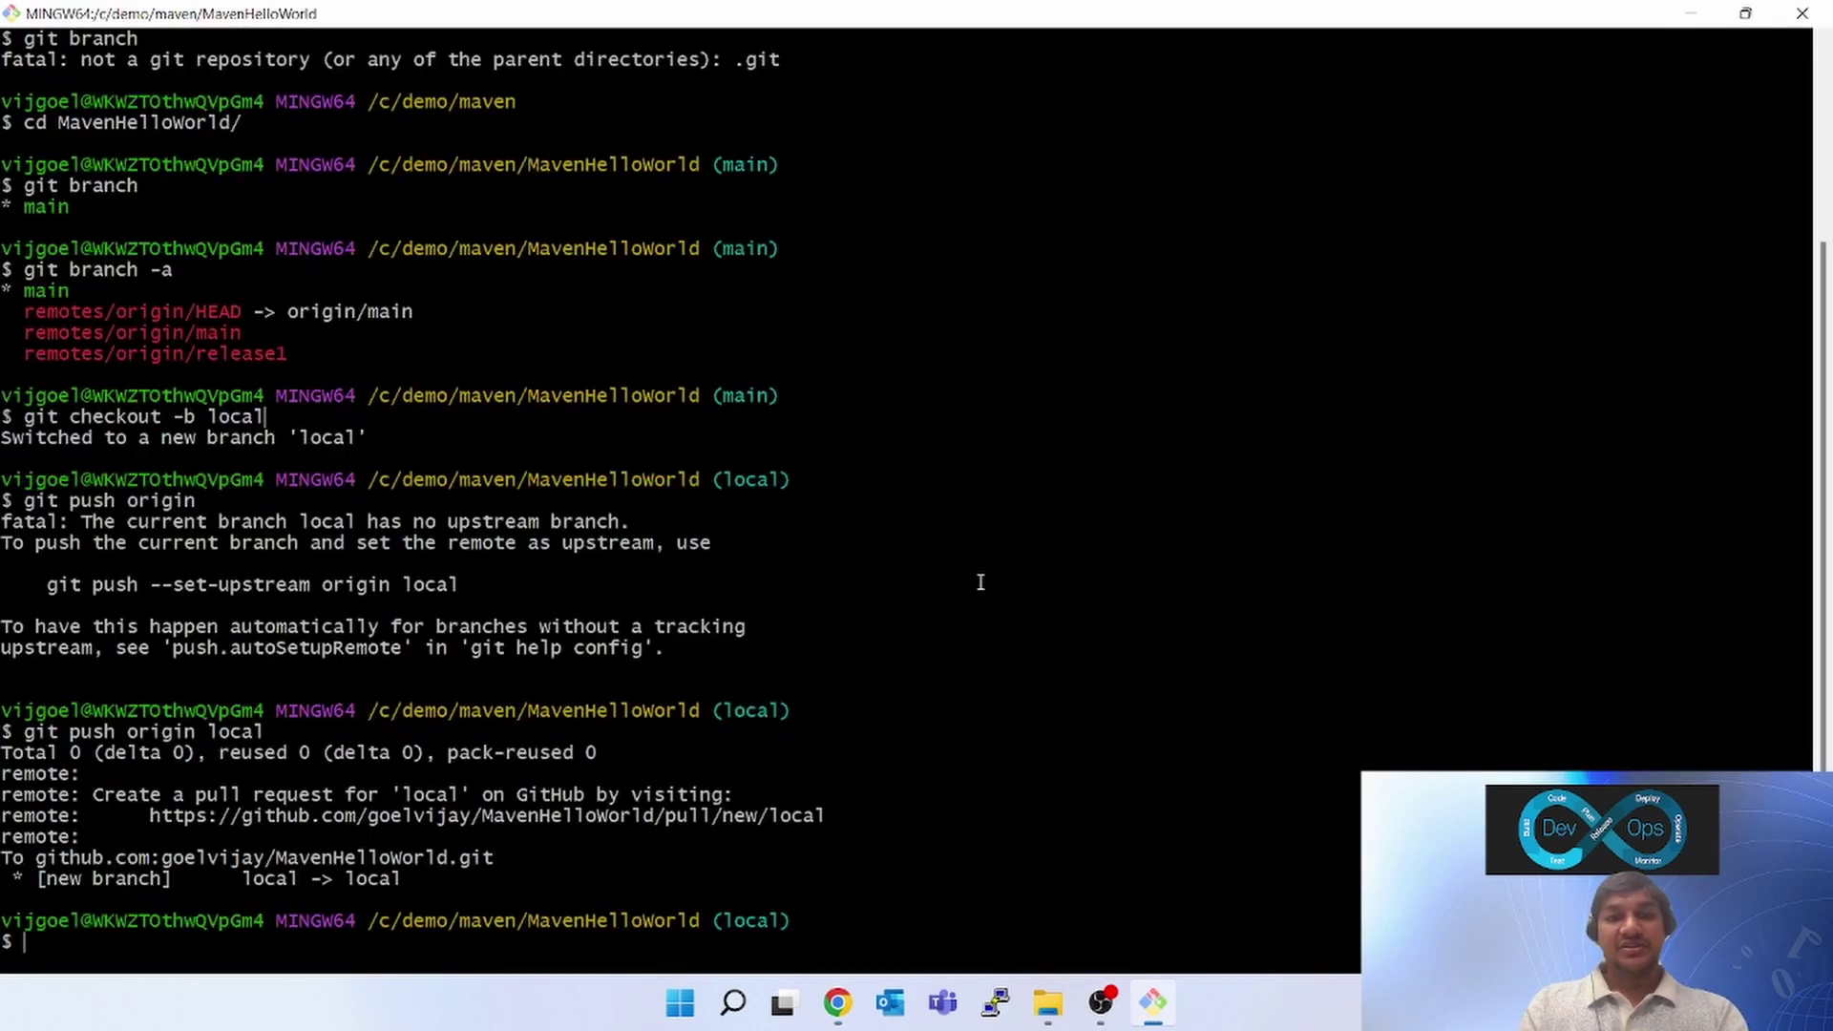